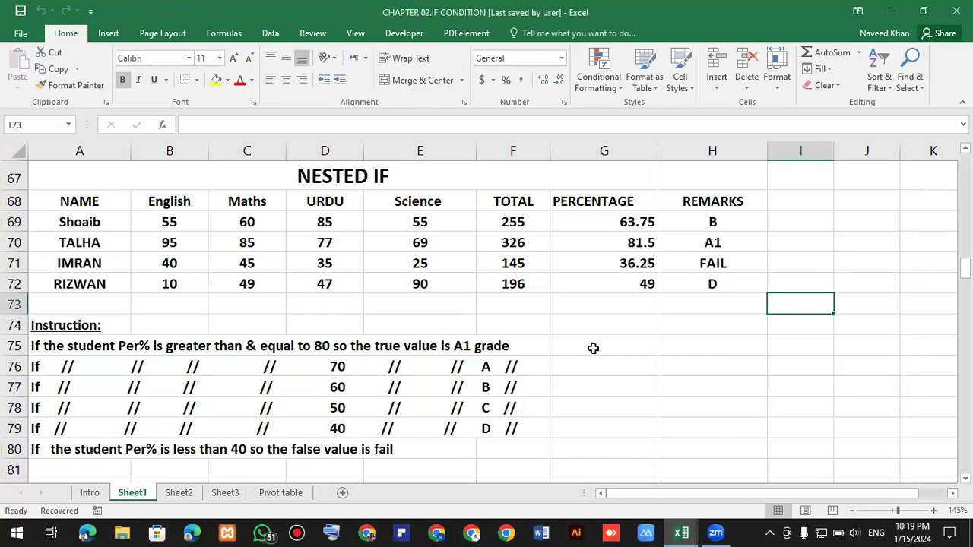
Scroll through the worksheet to review the existing formula examples and instructions.
{"action": "scroll", "coordinate": [558, 341], "scroll_direction": "down", "scroll_amount": 4}
{"action": "scroll", "coordinate": [552, 343], "scroll_direction": "down", "scroll_amount": 3}
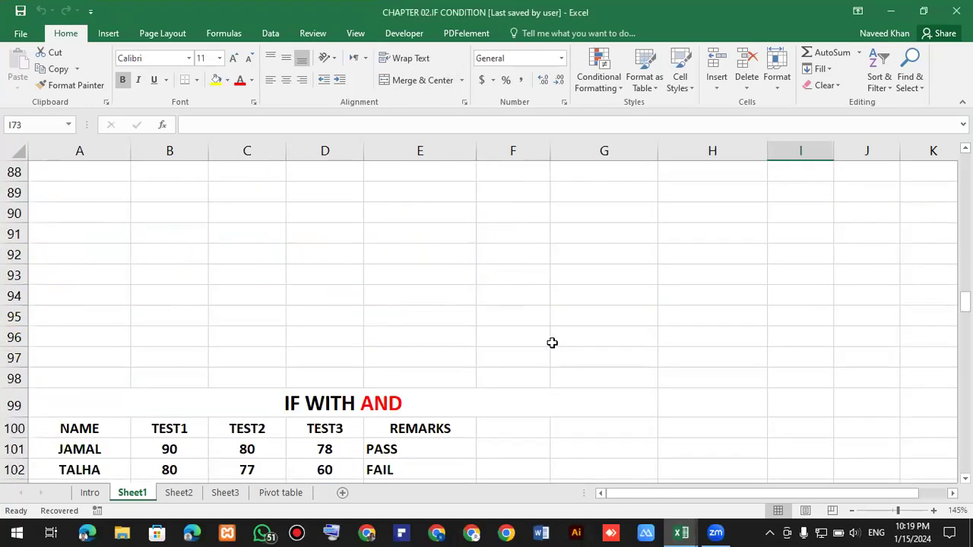
{"action": "scroll", "coordinate": [552, 343], "scroll_direction": "down", "scroll_amount": 1}
{"action": "scroll", "coordinate": [552, 343], "scroll_direction": "down", "scroll_amount": 5}
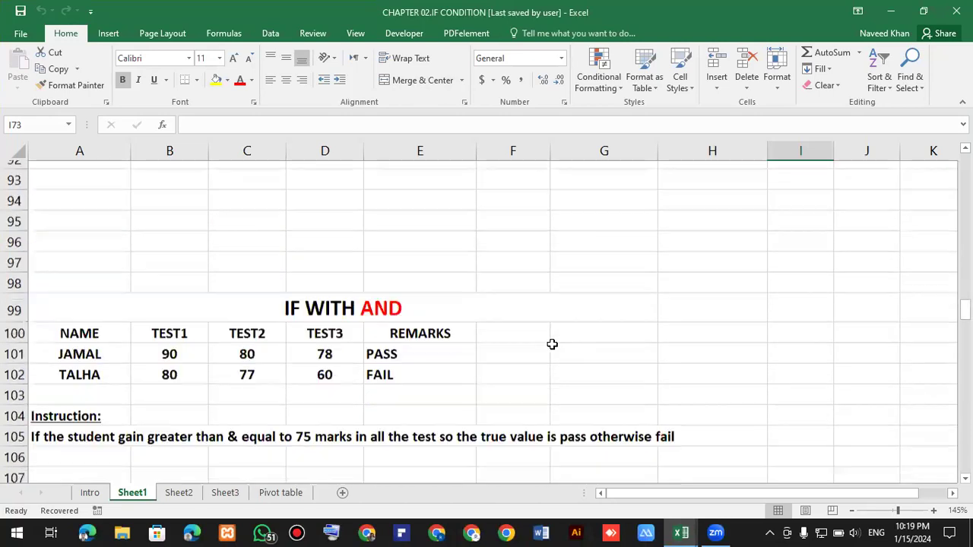
{"action": "scroll", "coordinate": [552, 344], "scroll_direction": "down", "scroll_amount": 4}
{"action": "scroll", "coordinate": [547, 346], "scroll_direction": "down", "scroll_amount": 2}
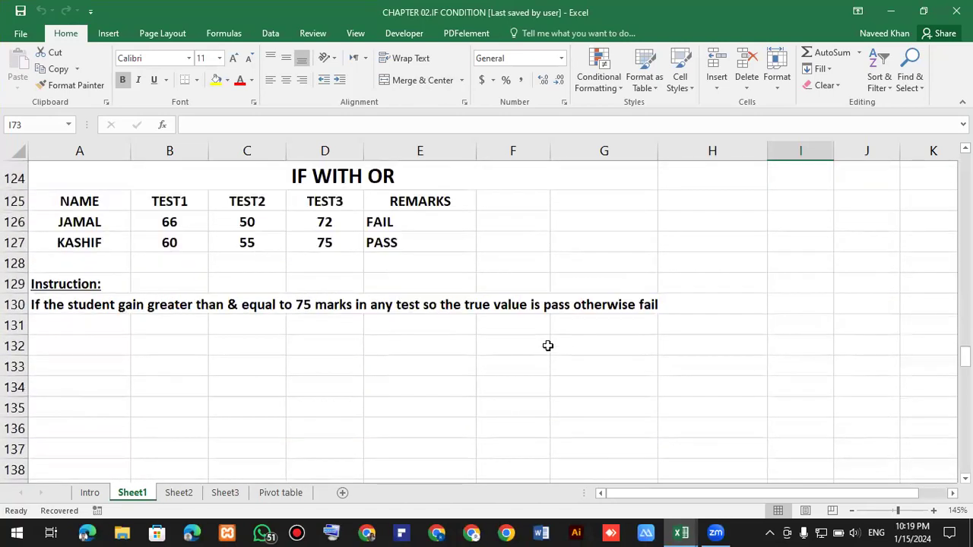
{"action": "scroll", "coordinate": [547, 345], "scroll_direction": "down", "scroll_amount": 1}
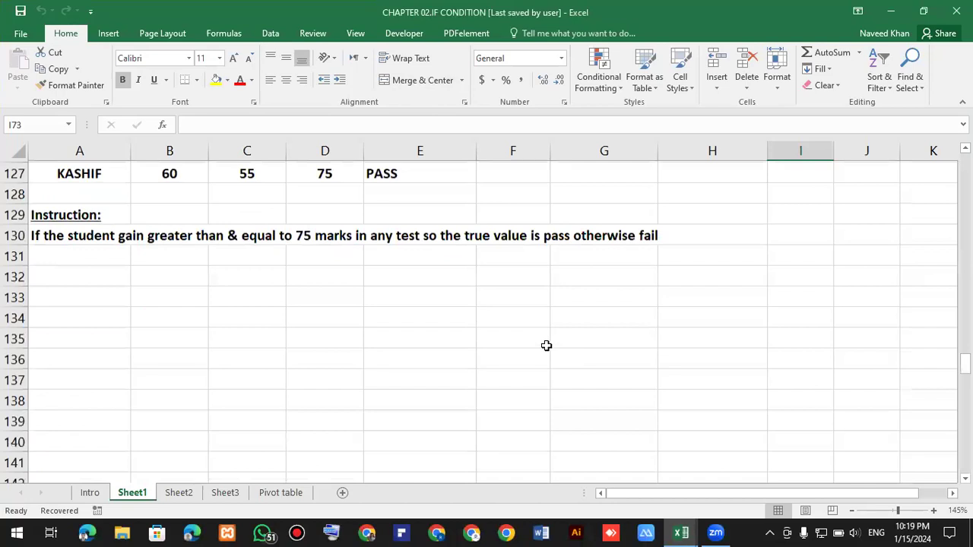
{"action": "scroll", "coordinate": [546, 345], "scroll_direction": "down", "scroll_amount": 10}
{"action": "scroll", "coordinate": [530, 341], "scroll_direction": "up", "scroll_amount": 2}
{"action": "scroll", "coordinate": [448, 343], "scroll_direction": "down", "scroll_amount": 5}
{"action": "scroll", "coordinate": [320, 395], "scroll_direction": "down", "scroll_amount": 4}
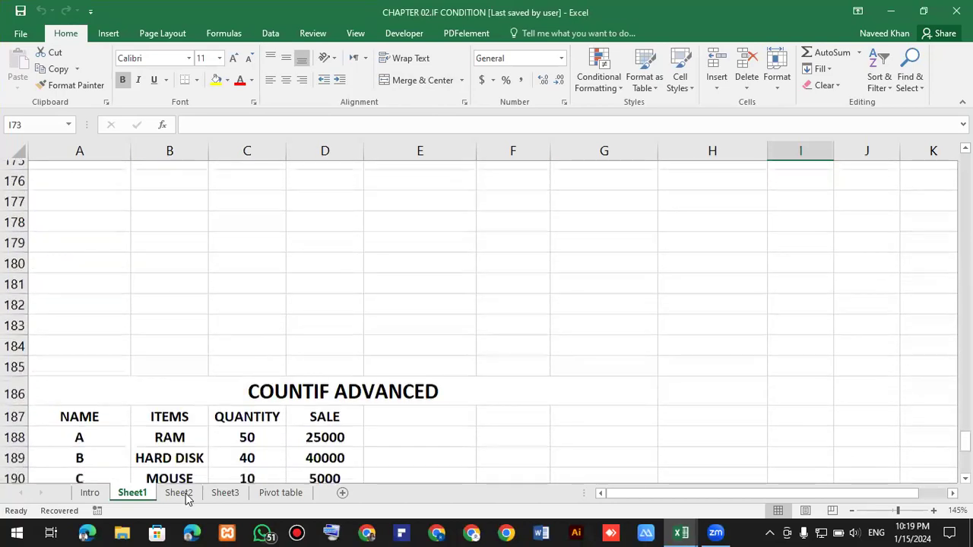
{"action": "scroll", "coordinate": [386, 358], "scroll_direction": "down", "scroll_amount": 12}
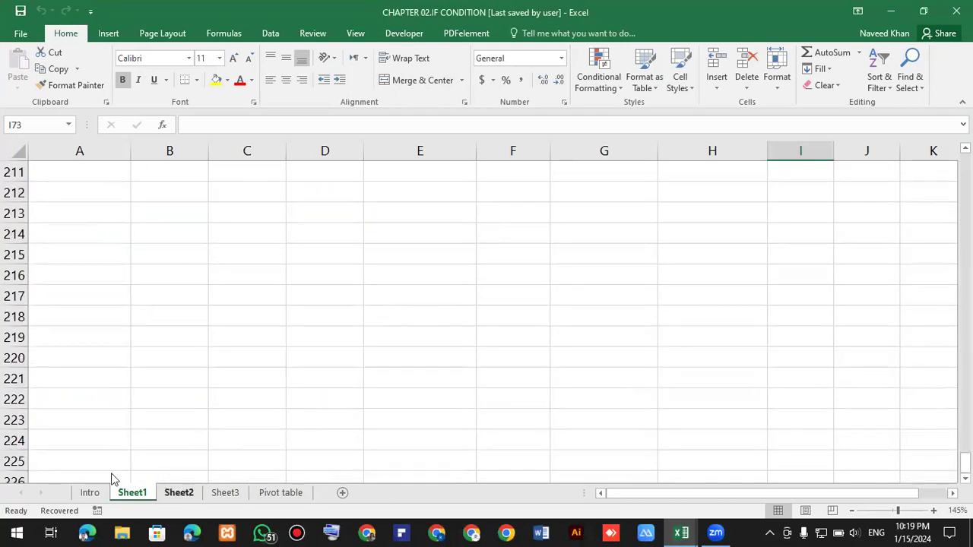
Close the Document Recovery pane, choosing to remove the recovered files.
{"action": "left_click", "coordinate": [61, 510]}
{"action": "left_click", "coordinate": [354, 492]}
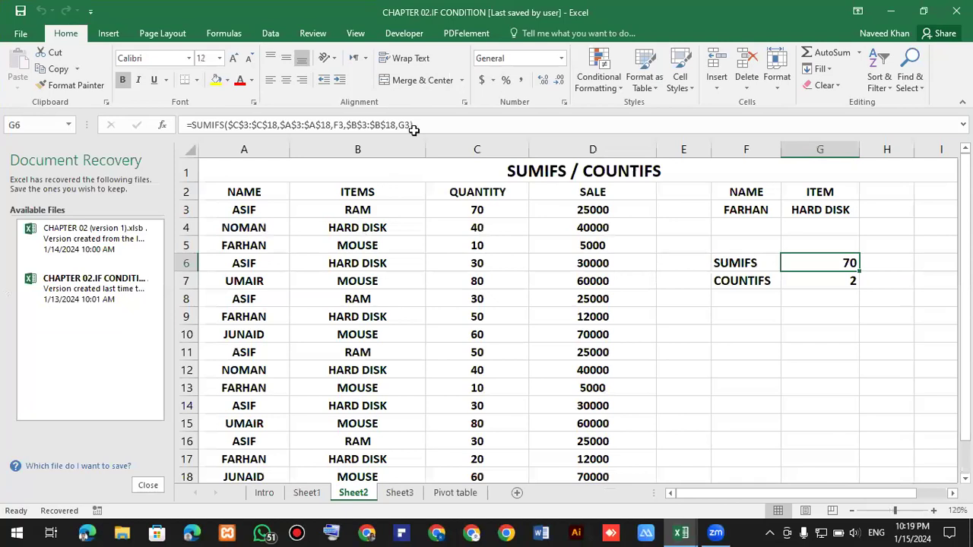
{"action": "left_click", "coordinate": [399, 493]}
{"action": "left_click", "coordinate": [778, 387]}
{"action": "left_click", "coordinate": [148, 485]}
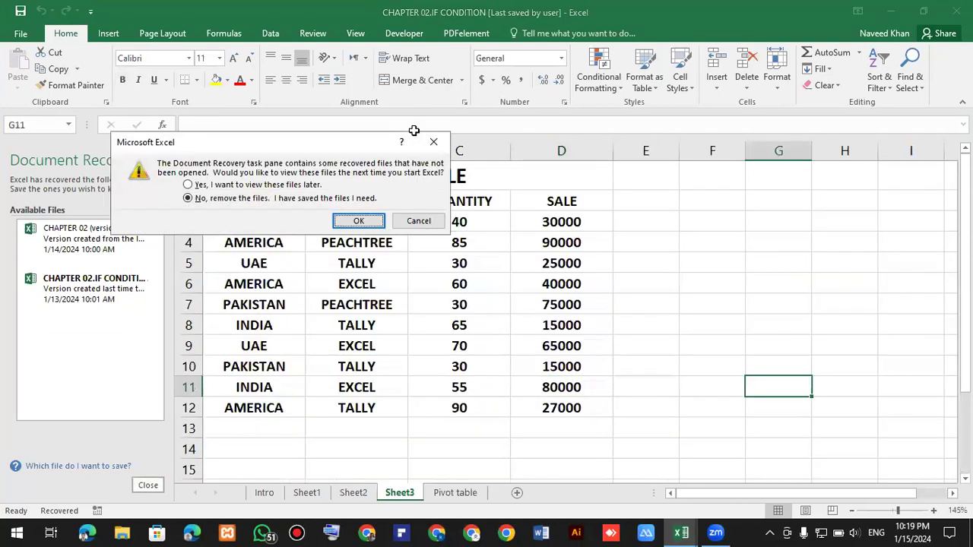
{"action": "key", "text": "Return"}
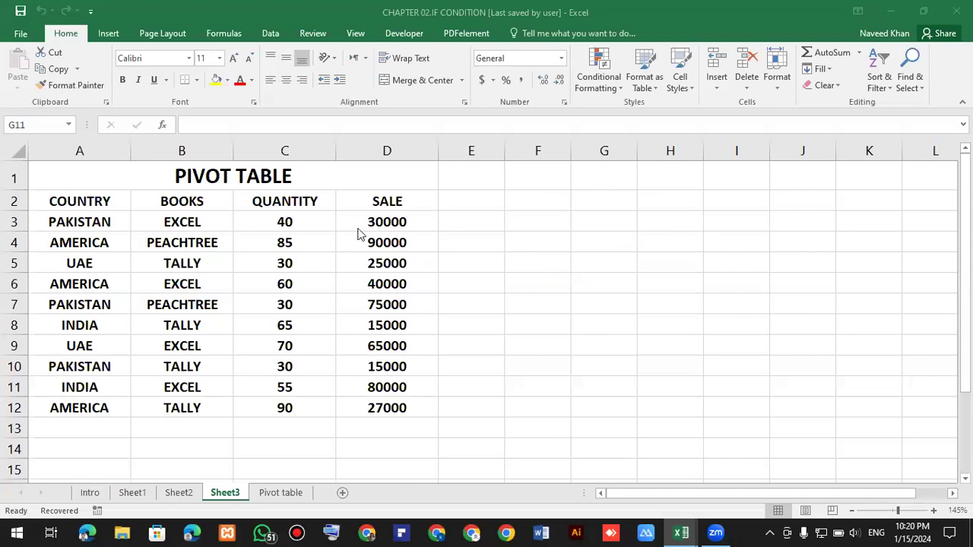
Examine the country, books, quantity and sale data in the PIVOT TABLE sheet.
{"action": "left_click", "coordinate": [237, 241]}
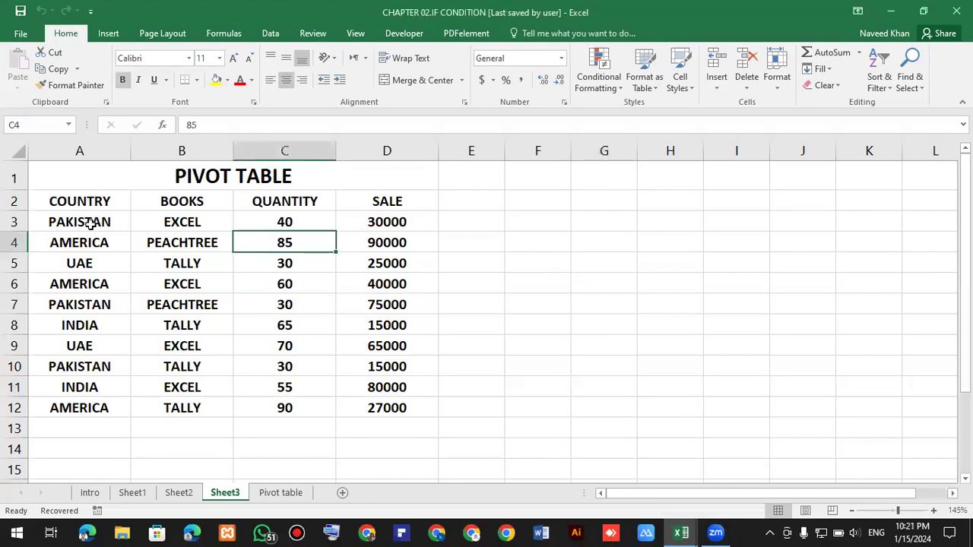
{"action": "left_click", "coordinate": [98, 205]}
{"action": "left_click", "coordinate": [190, 201]}
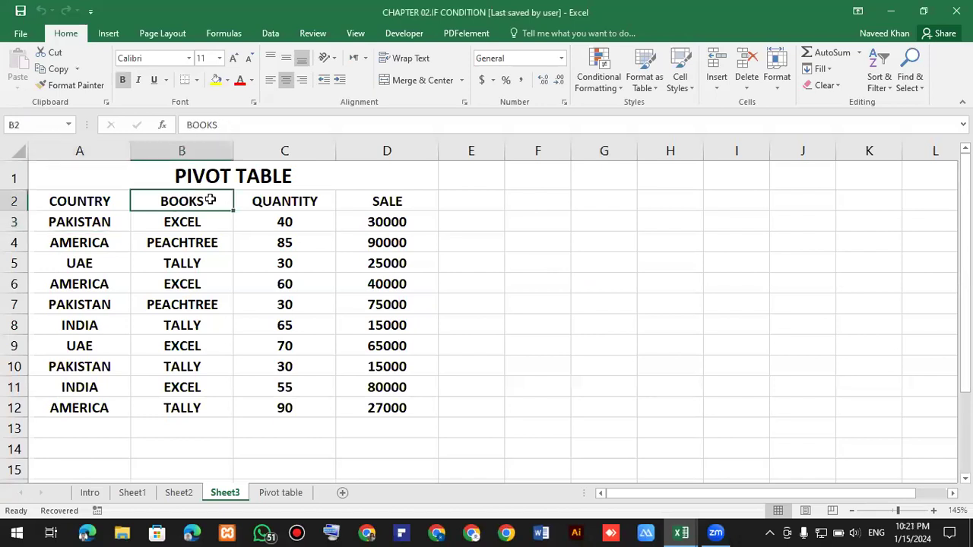
{"action": "left_click", "coordinate": [310, 200]}
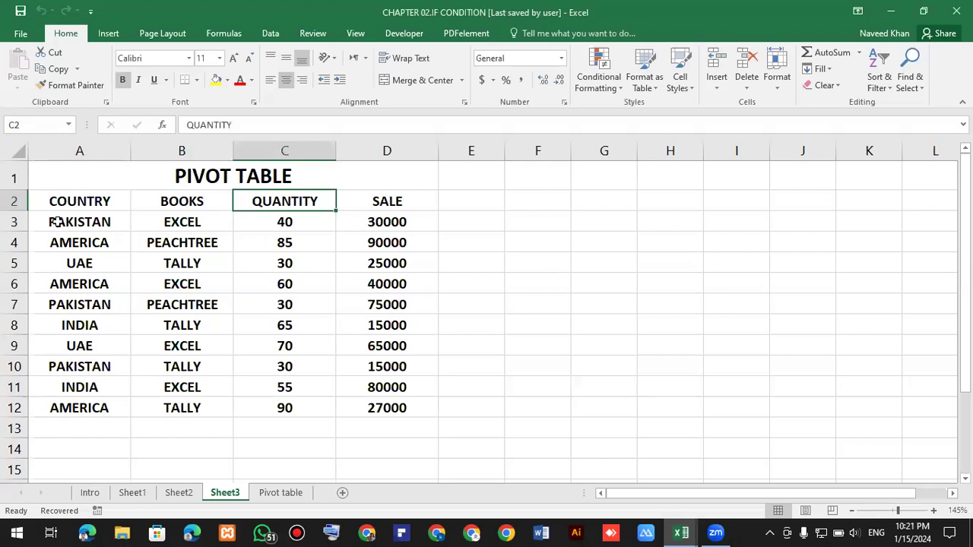
{"action": "left_click", "coordinate": [195, 225]}
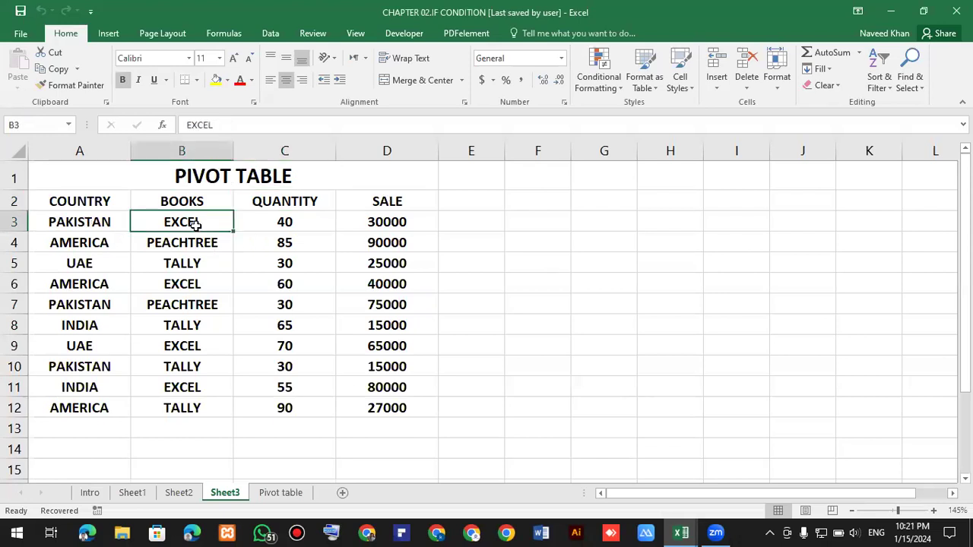
{"action": "left_click", "coordinate": [284, 222]}
{"action": "left_click", "coordinate": [361, 216]}
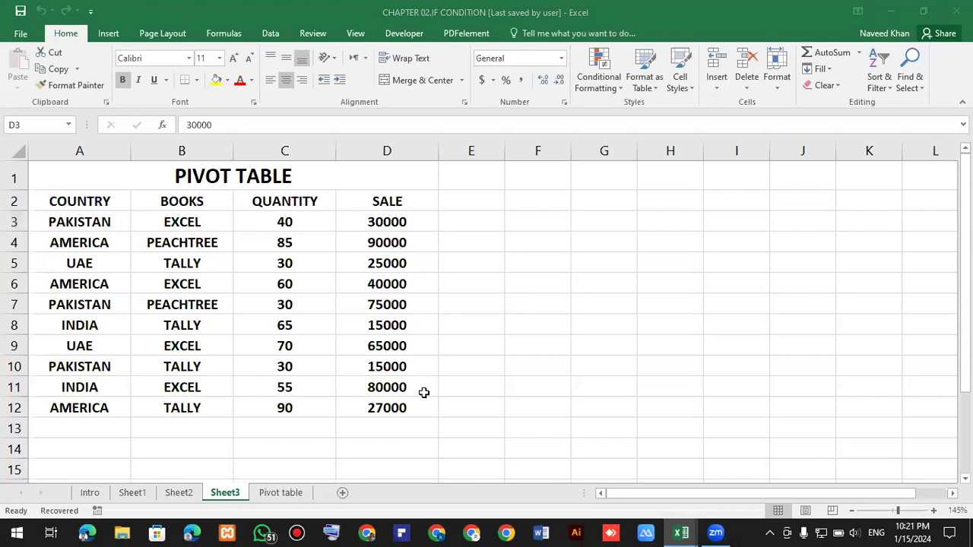
{"action": "left_click", "coordinate": [369, 266]}
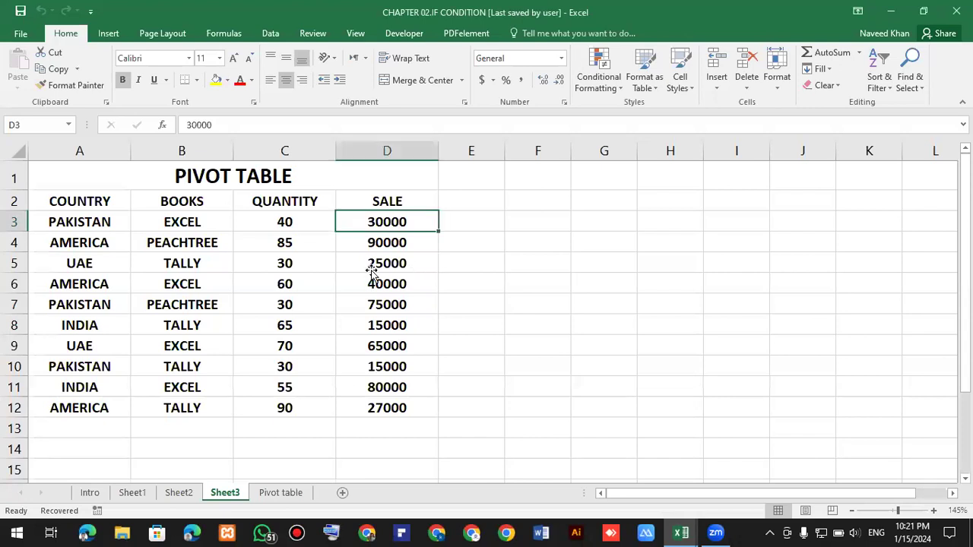
{"action": "left_click", "coordinate": [368, 266]}
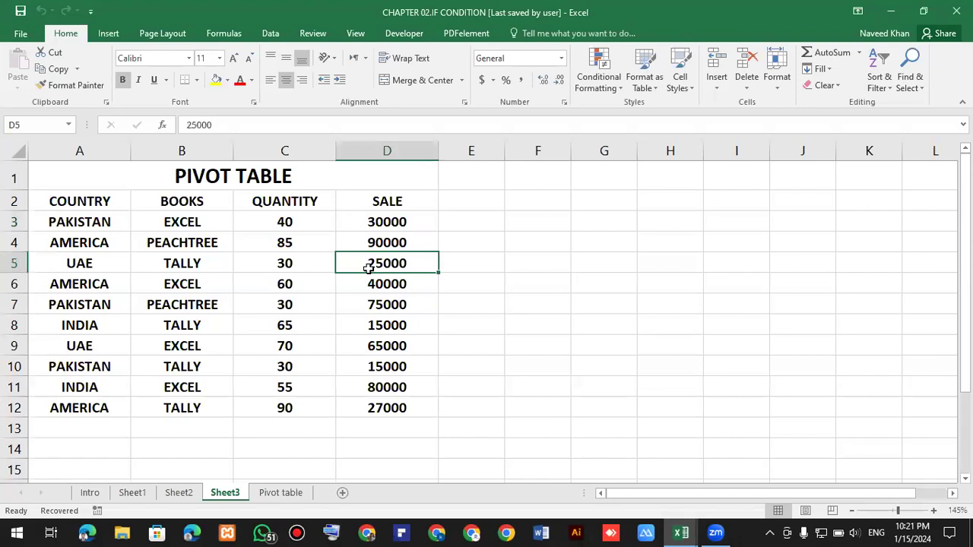
{"action": "left_click", "coordinate": [272, 288]}
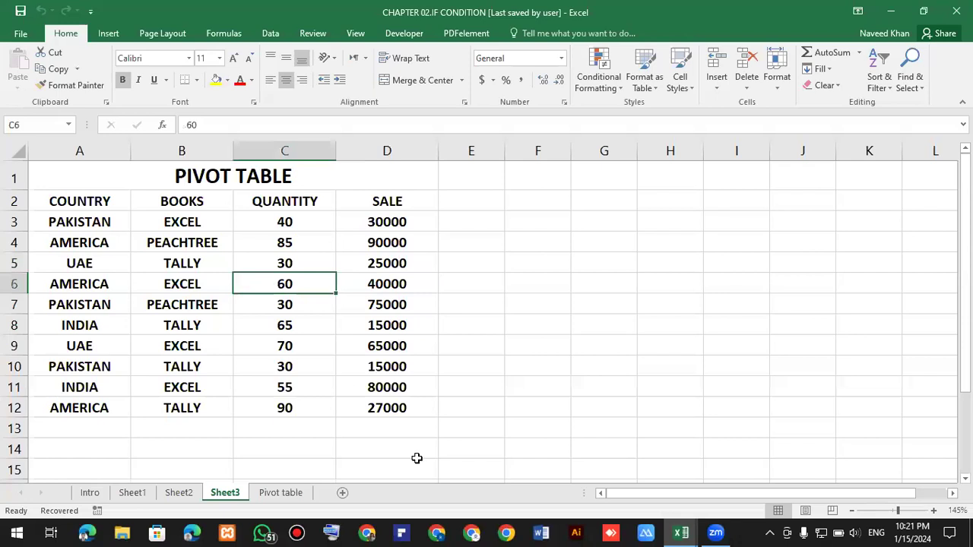
{"action": "left_click", "coordinate": [315, 408]}
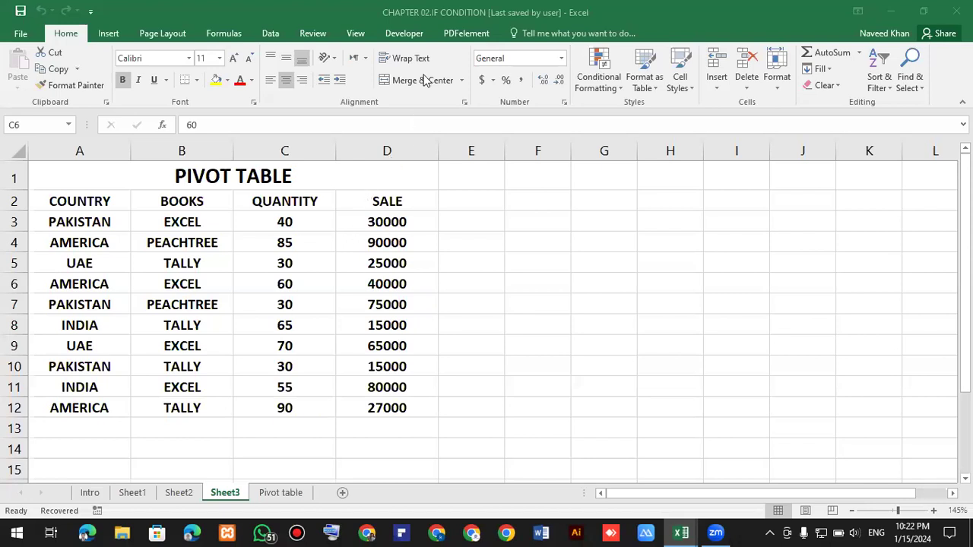
{"action": "left_click", "coordinate": [114, 197]}
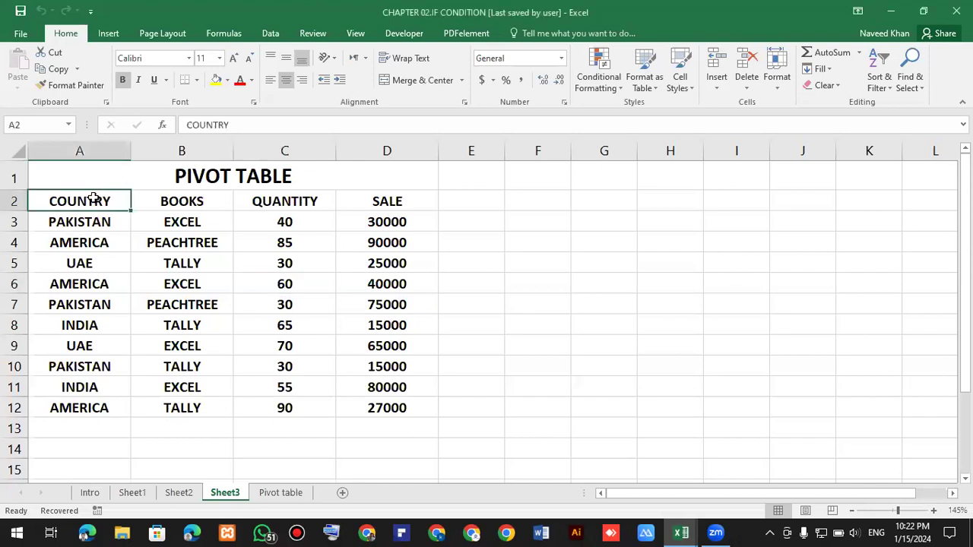
Create a PivotTable from the data range A2:D12 on a new worksheet.
{"action": "left_click_drag", "start_coordinate": [133, 214], "coordinate": [218, 253]}
{"action": "left_click_drag", "start_coordinate": [313, 325], "coordinate": [373, 392]}
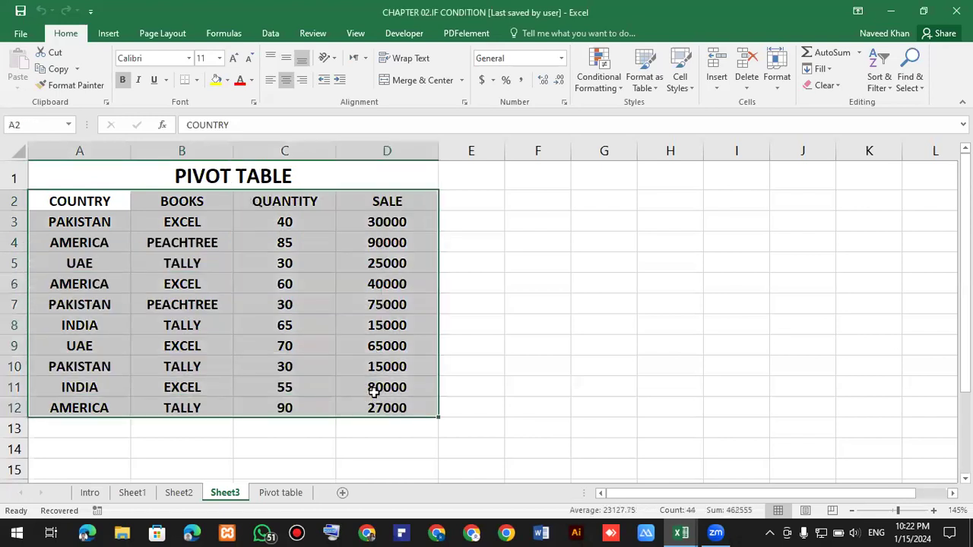
{"action": "left_click", "coordinate": [115, 33]}
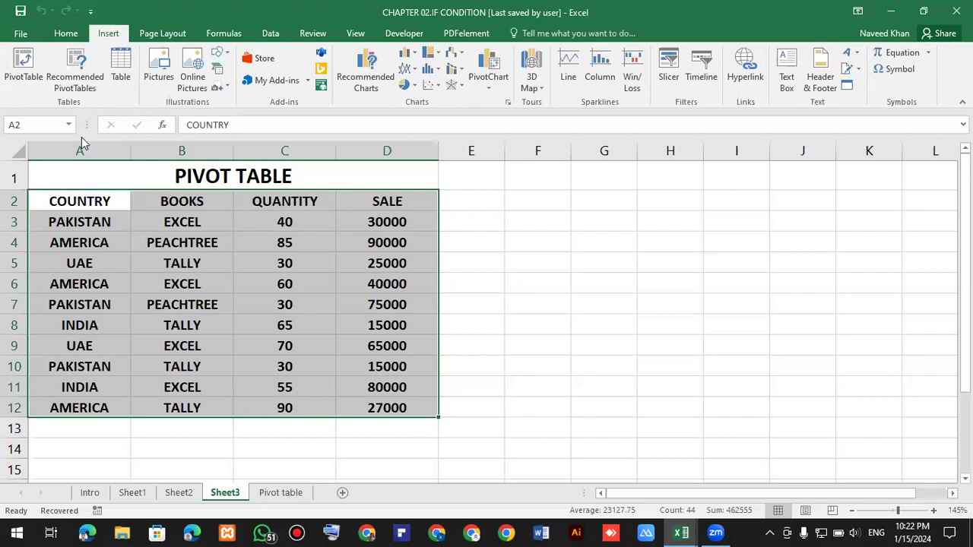
{"action": "left_click", "coordinate": [29, 67]}
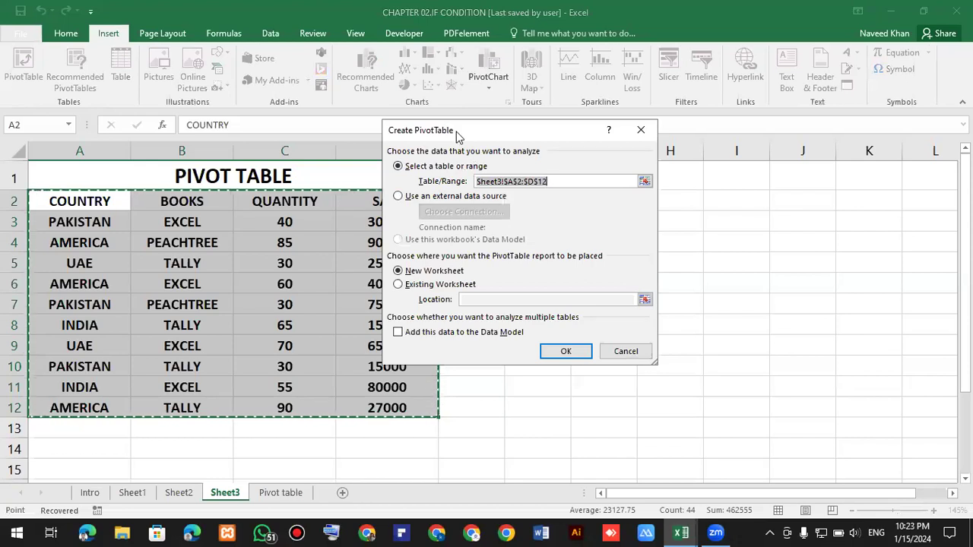
{"action": "left_click_drag", "start_coordinate": [456, 132], "coordinate": [518, 113]}
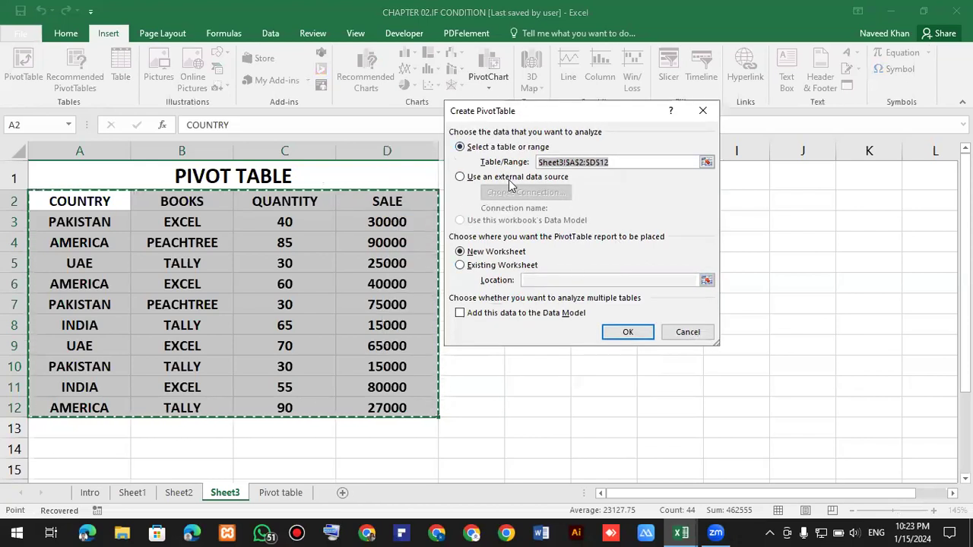
{"action": "key", "text": "BackSpace"}
{"action": "left_click", "coordinate": [641, 339]}
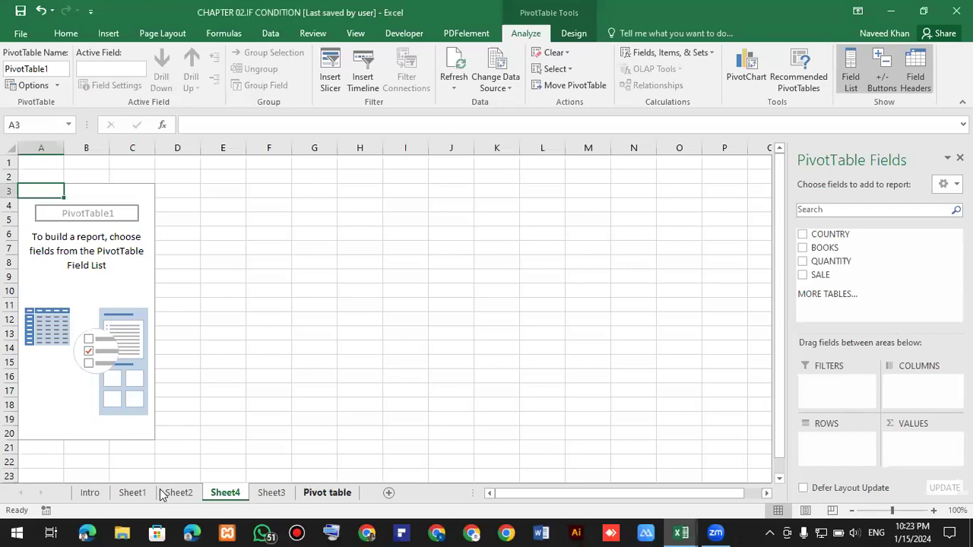
Delete the existing worksheet named Pivot table.
{"action": "left_click_drag", "start_coordinate": [297, 494], "coordinate": [314, 494]}
{"action": "right_click", "coordinate": [319, 493]}
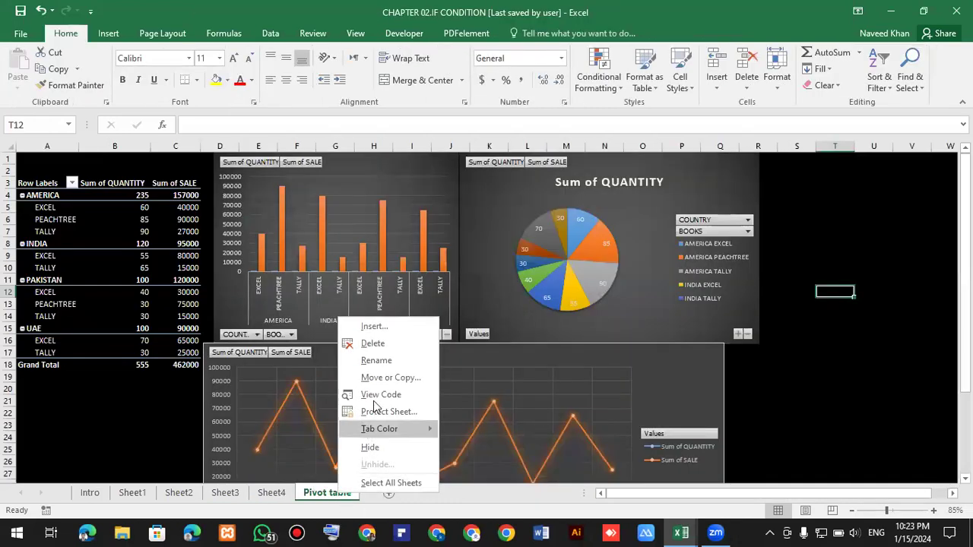
{"action": "left_click", "coordinate": [354, 342]}
{"action": "left_click", "coordinate": [458, 302]}
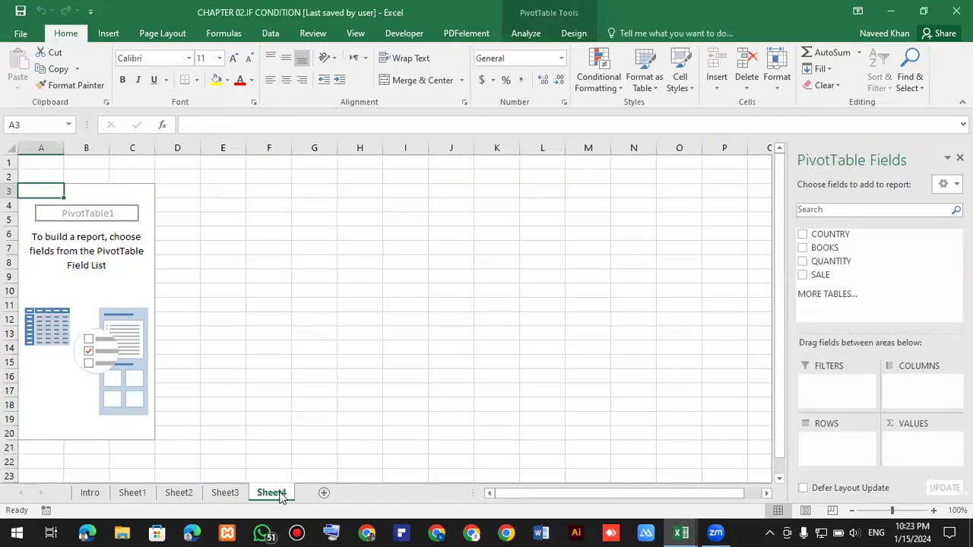
Rename the new PivotTable worksheet to Pivot table 85-86.
{"action": "right_click", "coordinate": [282, 495]}
{"action": "left_click", "coordinate": [312, 360]}
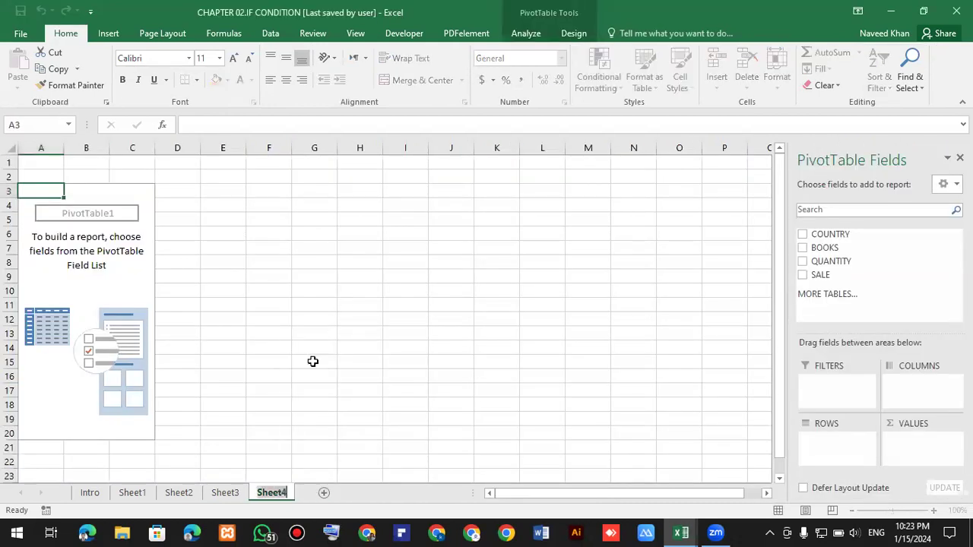
{"action": "key", "text": "BackSpace"}
{"action": "type", "text": "Pivot"}
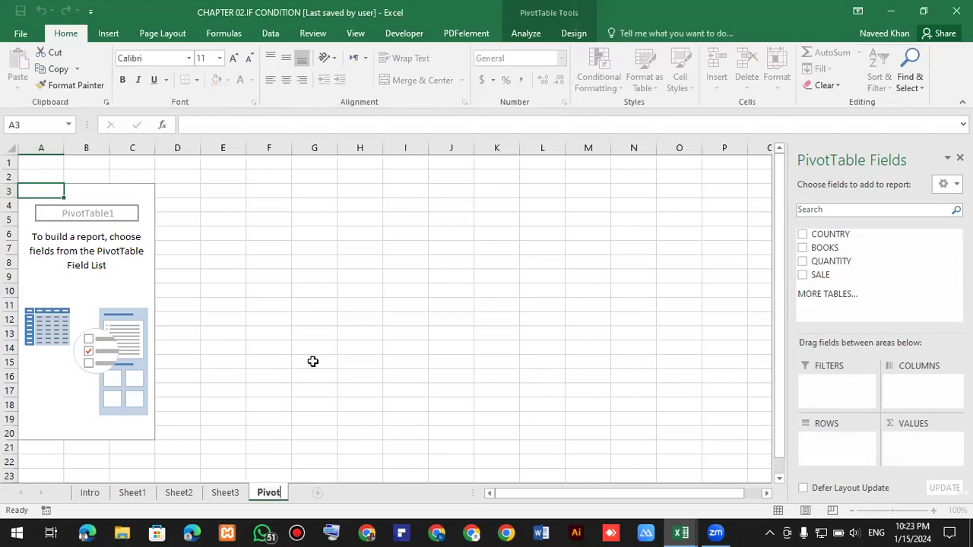
{"action": "type", "text": " table"}
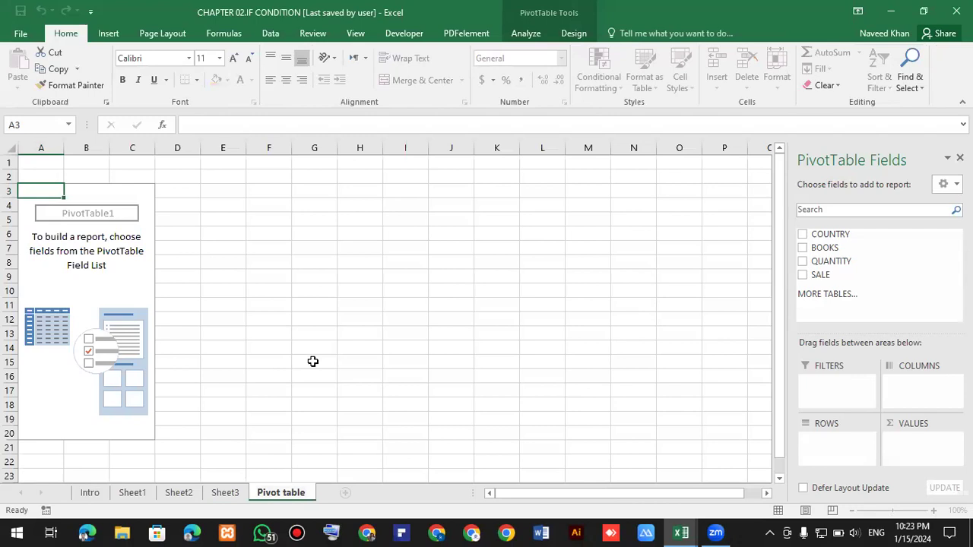
{"action": "type", "text": "85-86"}
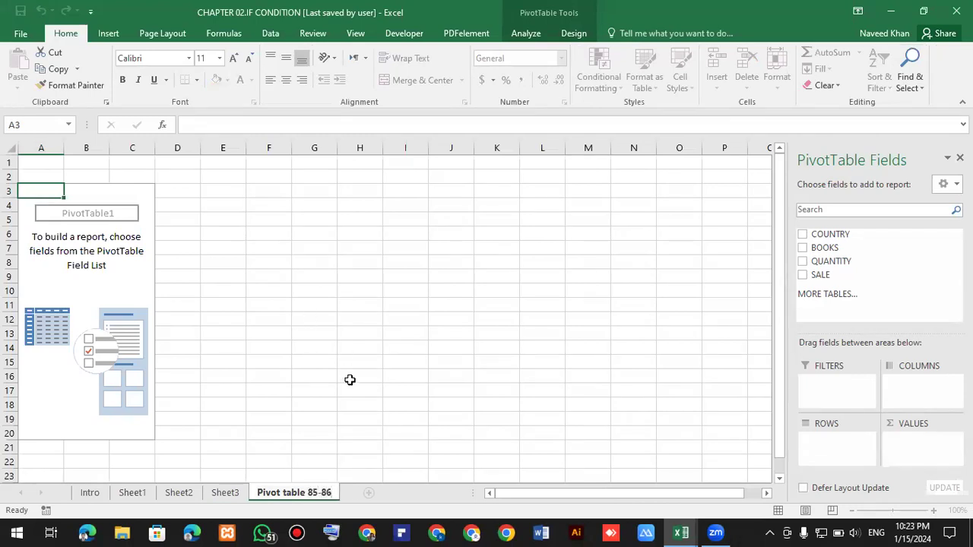
{"action": "left_click", "coordinate": [354, 425]}
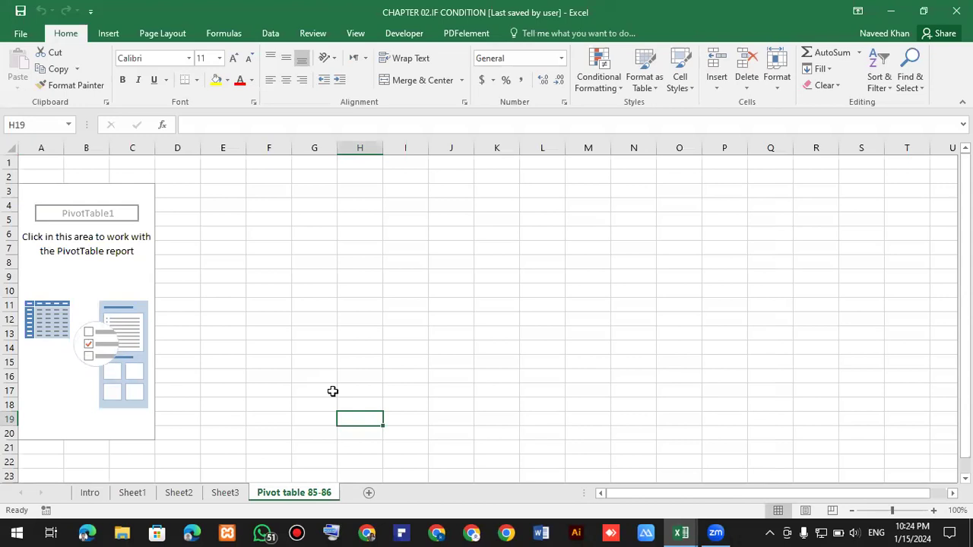
Rename the source data worksheet Sheet3 to Pivot data.
{"action": "left_click", "coordinate": [230, 235]}
{"action": "left_click", "coordinate": [227, 493]}
{"action": "left_click", "coordinate": [266, 365]}
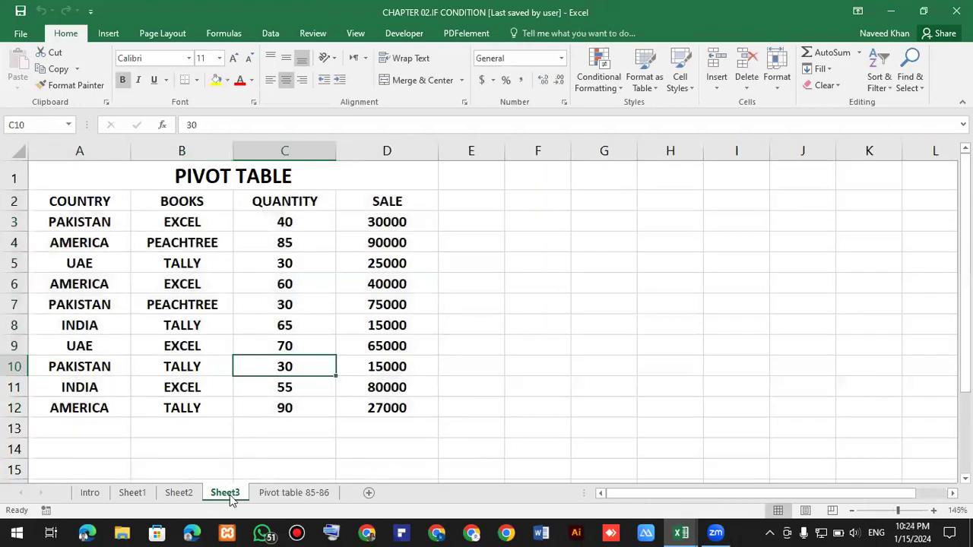
{"action": "right_click", "coordinate": [230, 495]}
{"action": "left_click", "coordinate": [262, 373]}
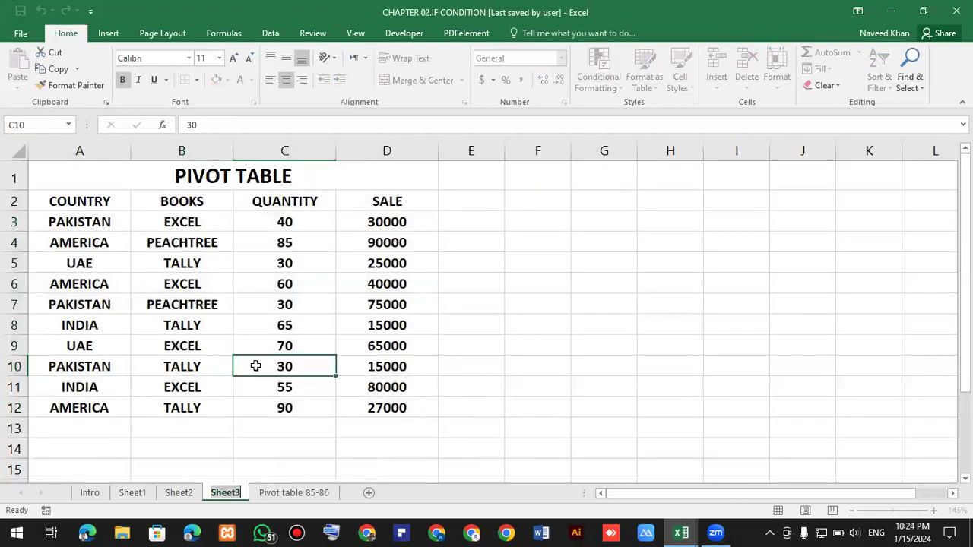
{"action": "type", "text": "Pi"}
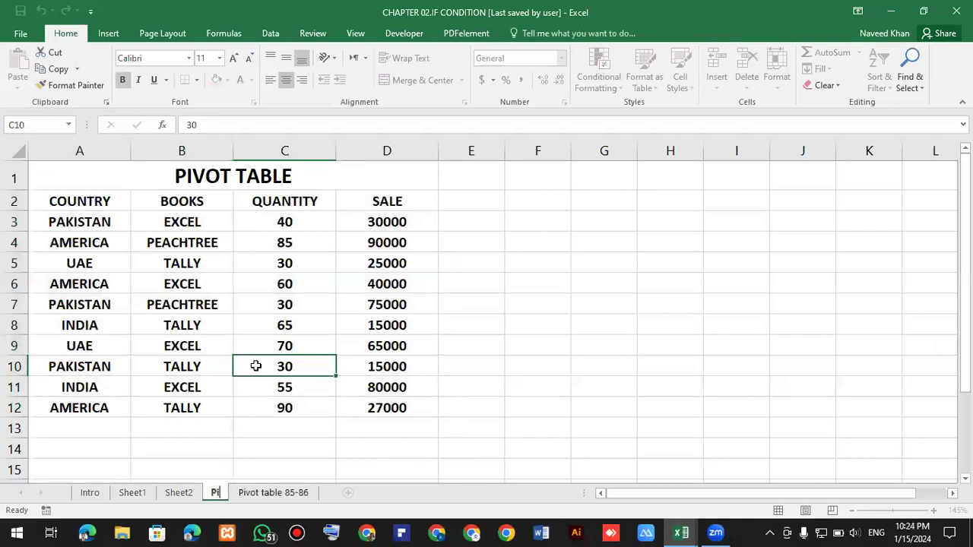
{"action": "type", "text": "vot ta"}
{"action": "key", "text": "BackSpace"}
{"action": "key", "text": "BackSpace"}
{"action": "type", "text": "data"}
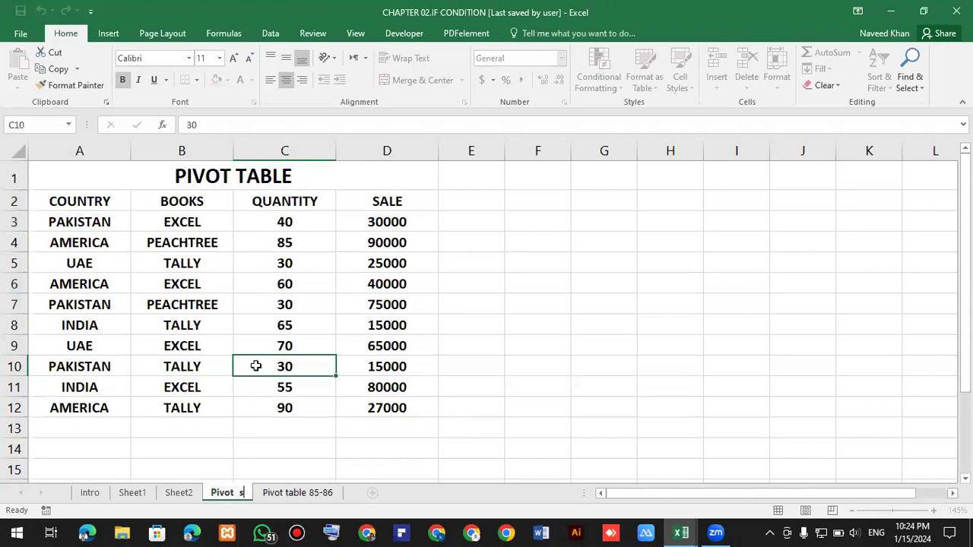
{"action": "key", "text": "Return"}
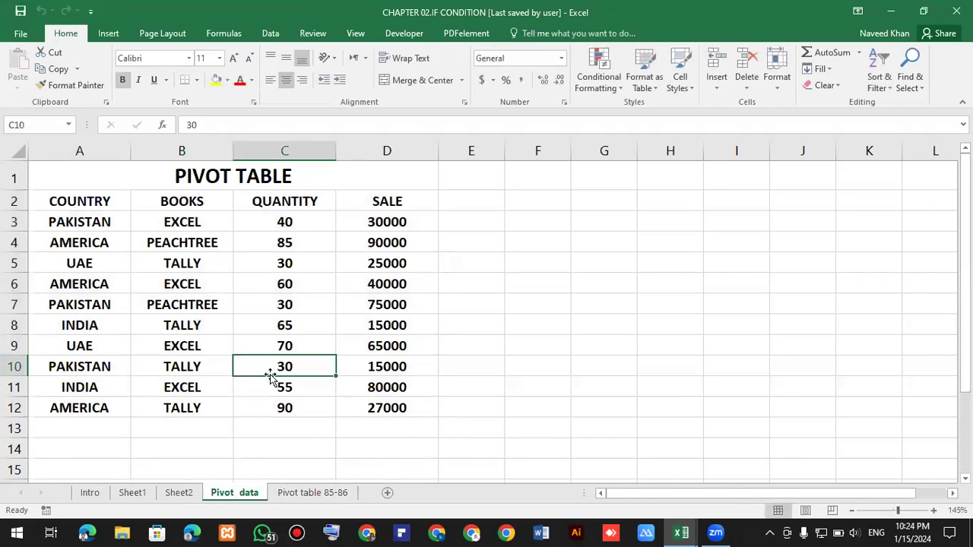
Switch back and forth between the Pivot data sheet and the empty PivotTable sheet.
{"action": "left_click", "coordinate": [319, 496]}
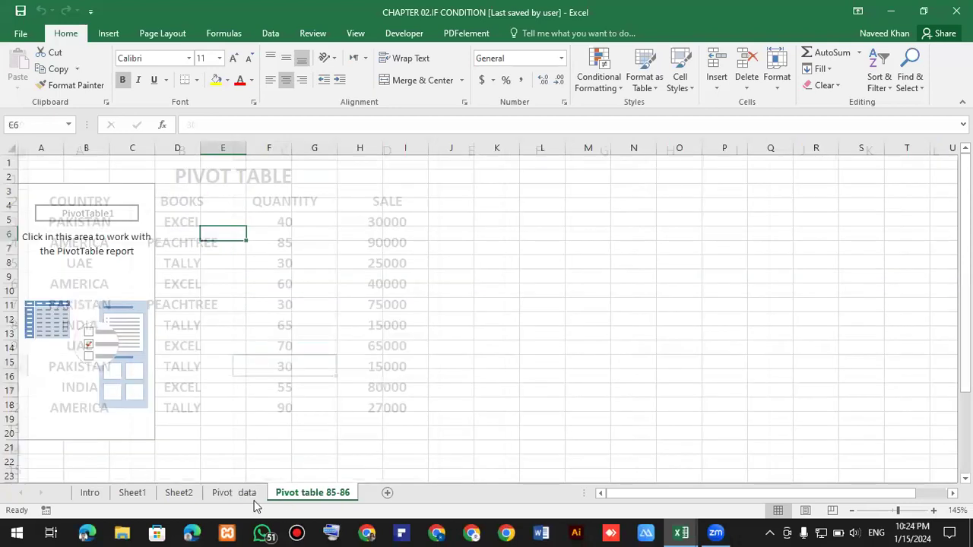
{"action": "left_click", "coordinate": [249, 498]}
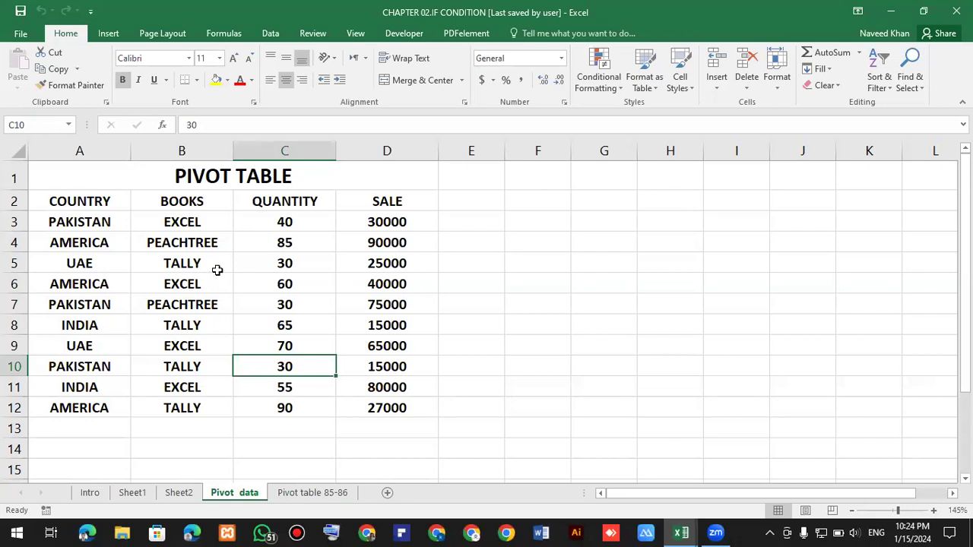
{"action": "left_click", "coordinate": [312, 494]}
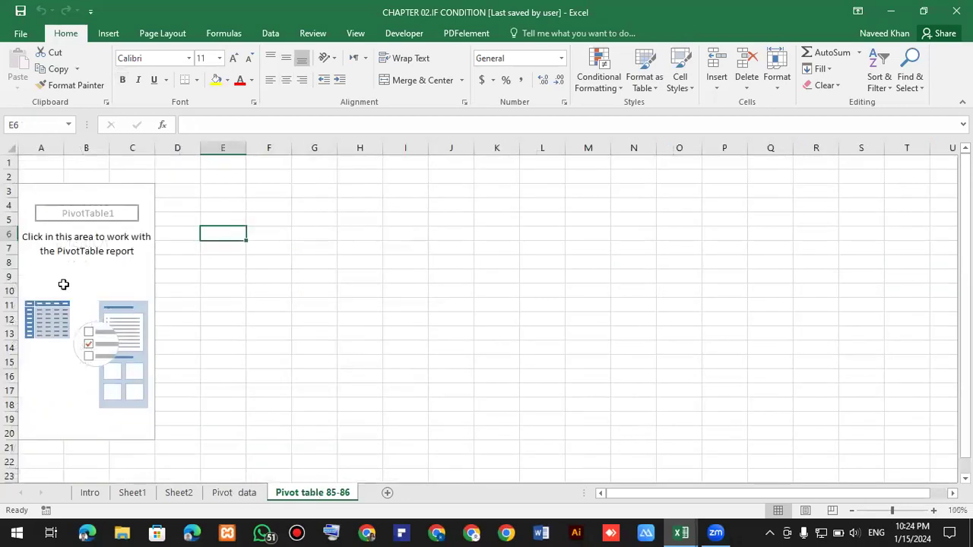
{"action": "left_click", "coordinate": [98, 275]}
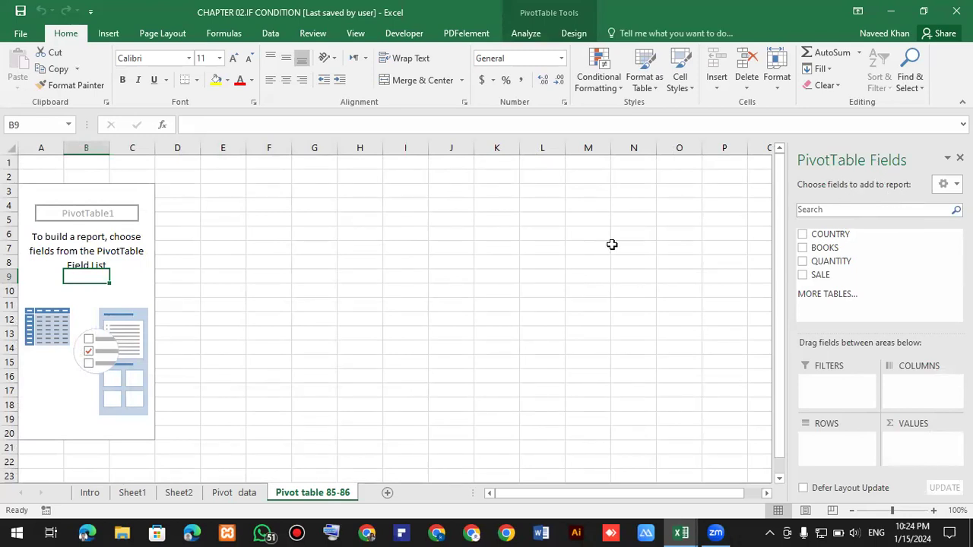
{"action": "left_click", "coordinate": [500, 276]}
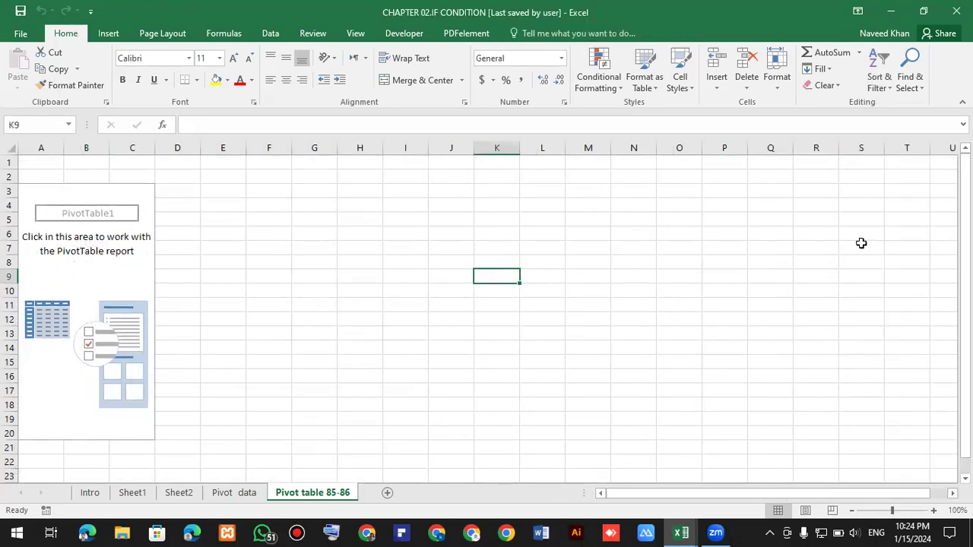
{"action": "left_click", "coordinate": [74, 310]}
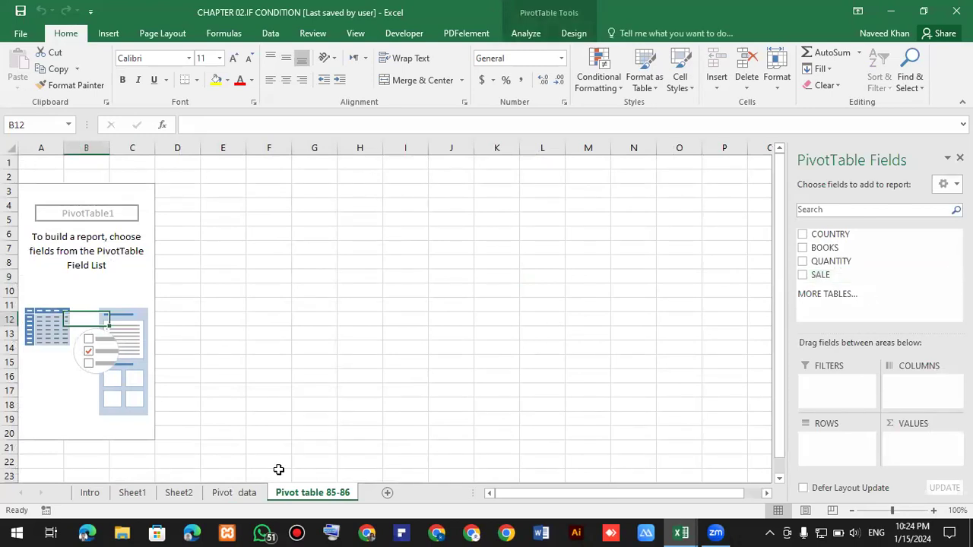
{"action": "left_click", "coordinate": [253, 495]}
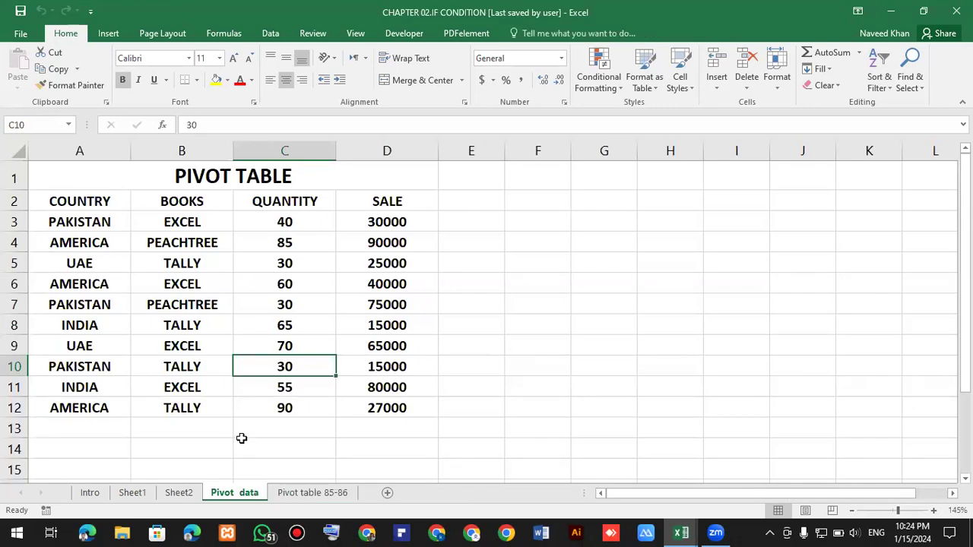
{"action": "left_click", "coordinate": [303, 494]}
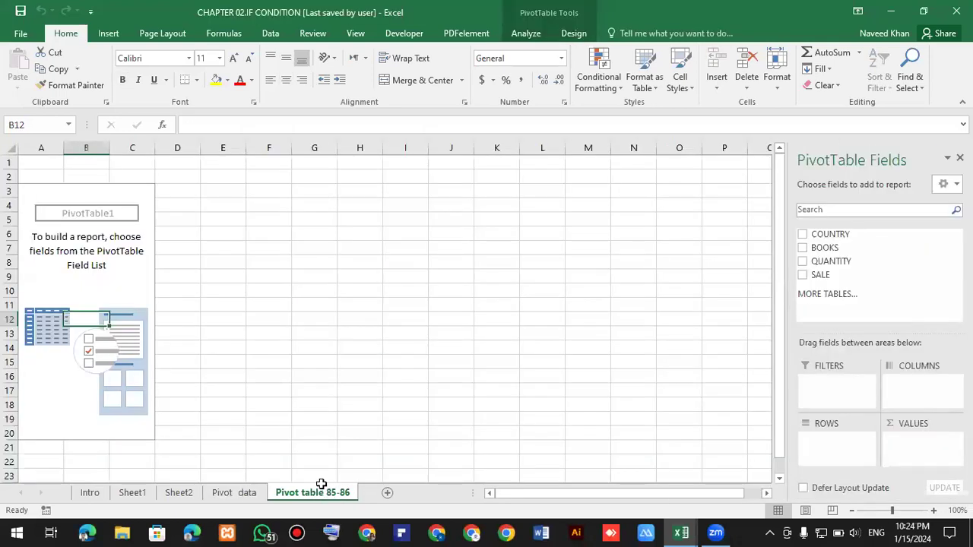
Add COUNTRY, BOOKS, QUANTITY and SALE fields to the PivotTable so it sums quantity and sale per country and book.
{"action": "left_click", "coordinate": [106, 333]}
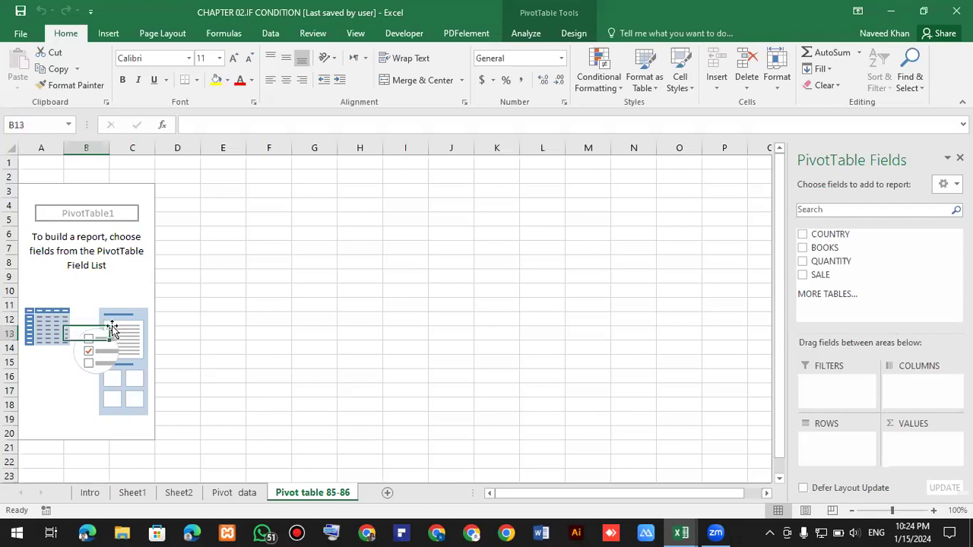
{"action": "left_click", "coordinate": [802, 234]}
{"action": "left_click", "coordinate": [803, 248]}
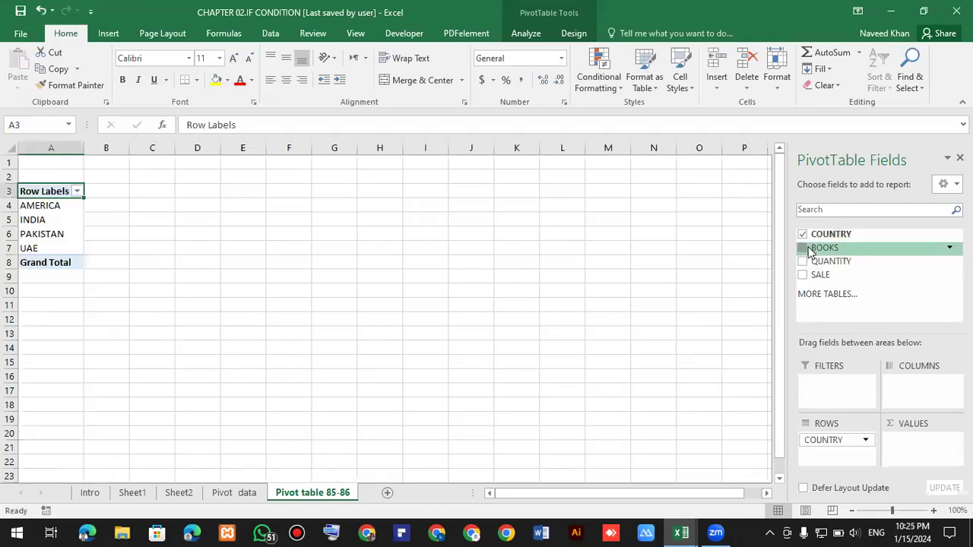
{"action": "left_click", "coordinate": [802, 262]}
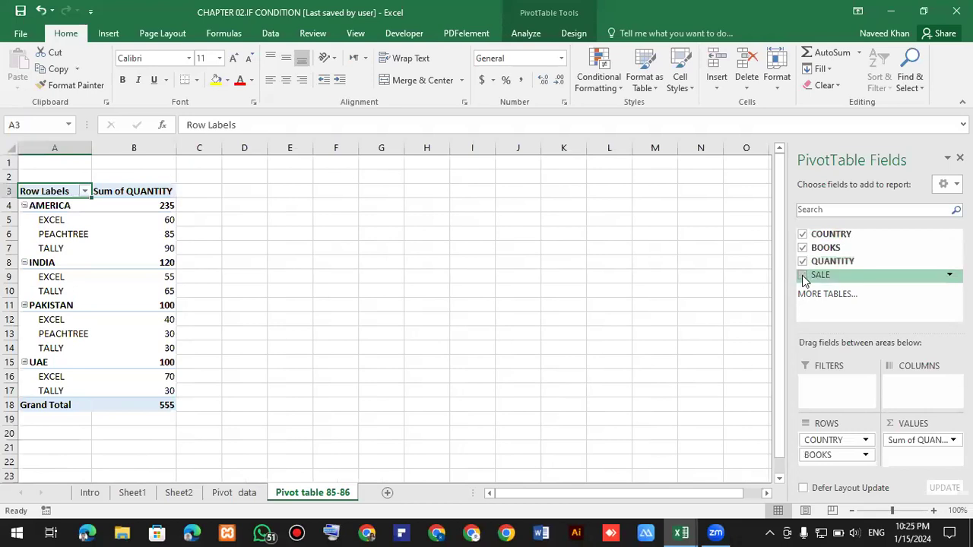
{"action": "left_click", "coordinate": [801, 275]}
{"action": "left_click", "coordinate": [646, 287]}
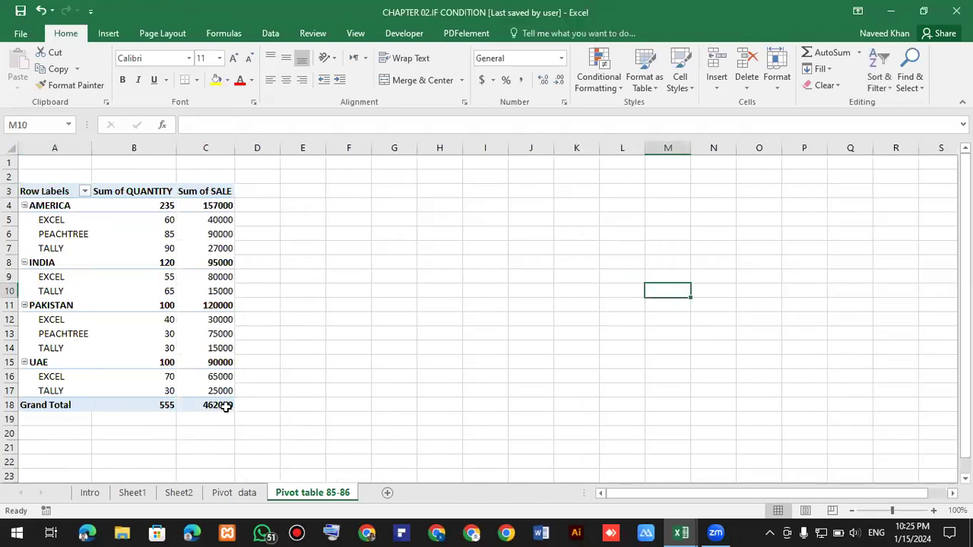
Compare the PivotTable totals with the rows on the Pivot data sheet.
{"action": "mouse_move", "coordinate": [226, 407]}
{"action": "scroll", "coordinate": [199, 391], "scroll_direction": "up", "scroll_amount": 2, "text": "ctrl"}
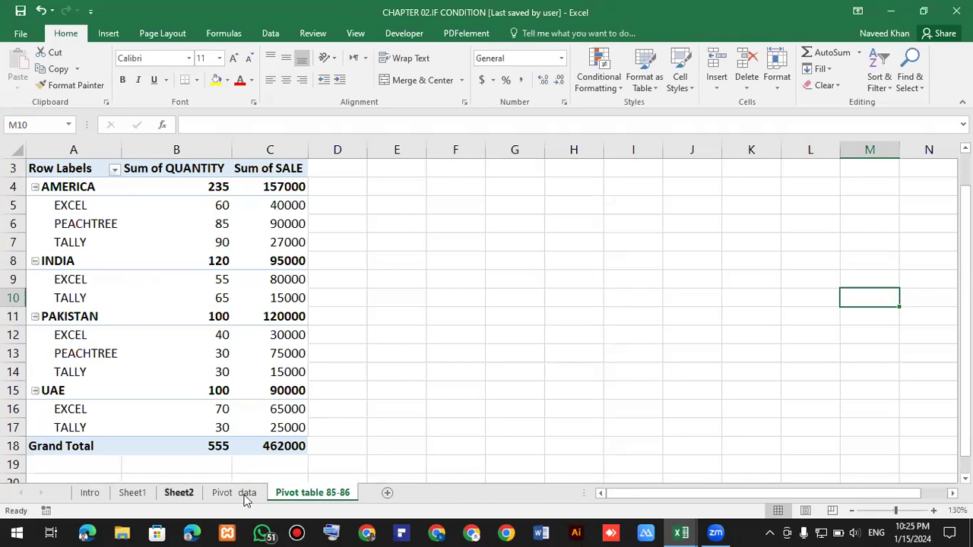
{"action": "key", "text": "ctrl+Page_Up"}
{"action": "key", "text": "Right"}
{"action": "key", "text": "Right"}
{"action": "key", "text": "Right"}
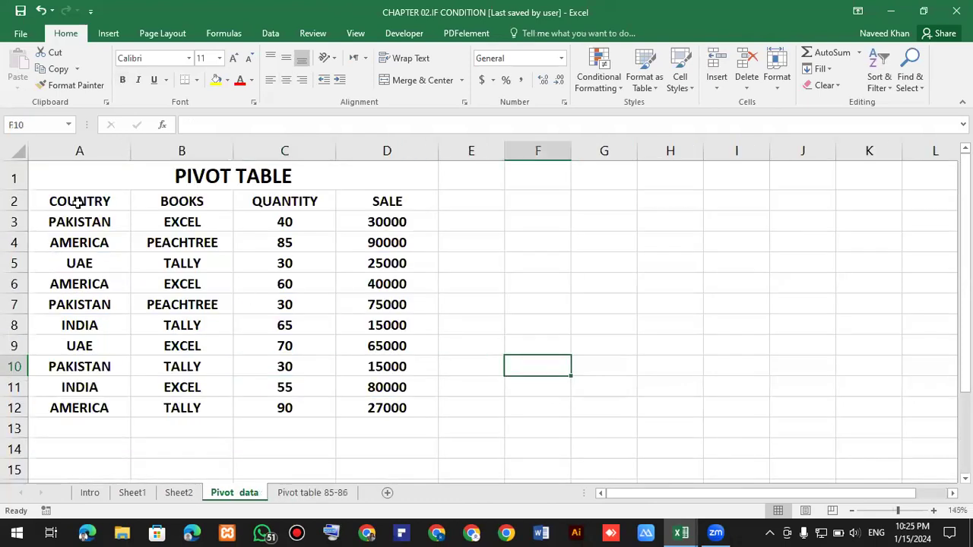
{"action": "left_click", "coordinate": [190, 221]}
{"action": "left_click", "coordinate": [304, 203]}
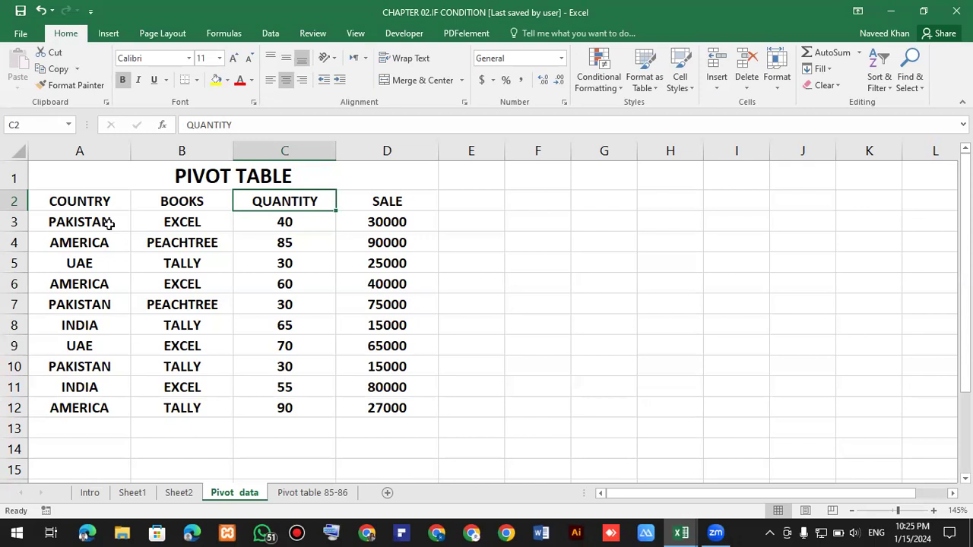
{"action": "left_click", "coordinate": [316, 493]}
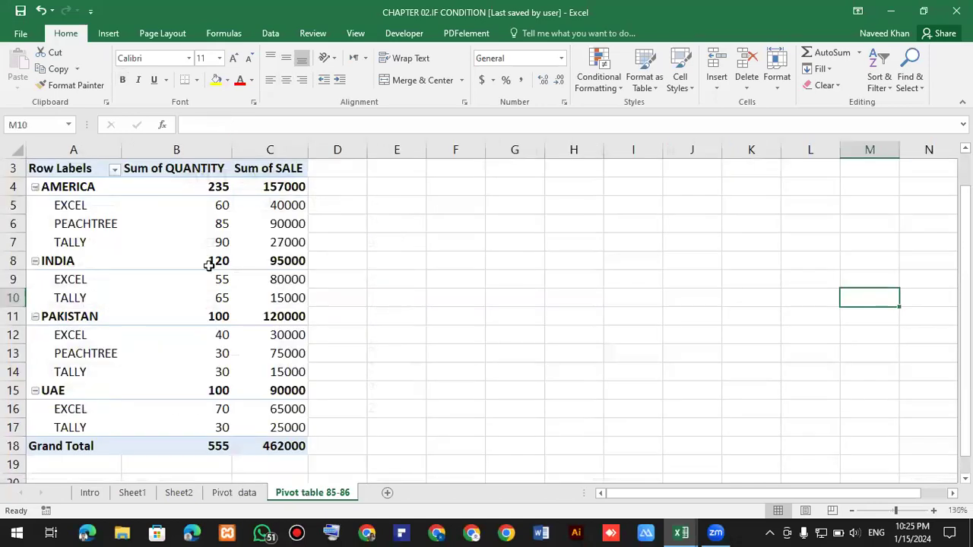
Inspect the country subtotals in the PivotTable against the matching source rows.
{"action": "left_click", "coordinate": [209, 265]}
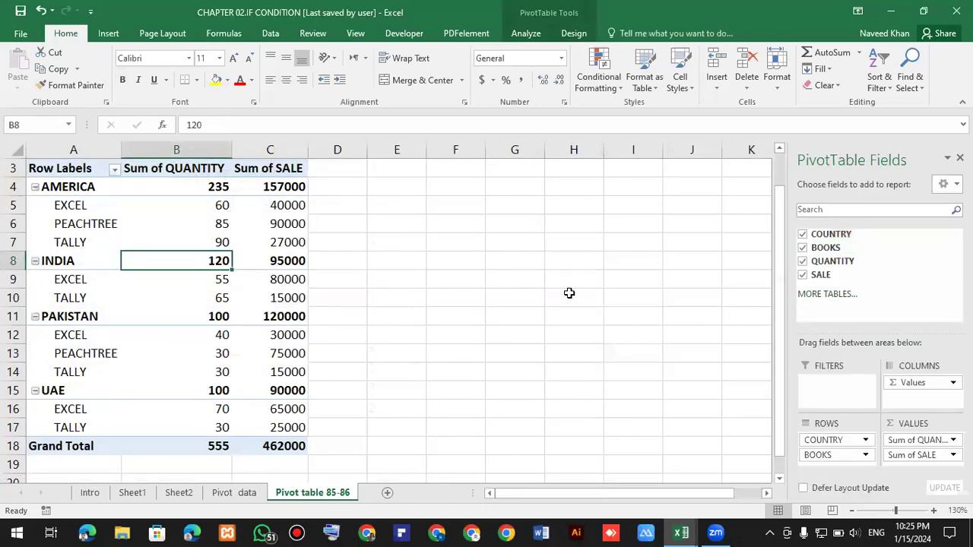
{"action": "mouse_move", "coordinate": [132, 247]}
{"action": "left_click", "coordinate": [221, 187]}
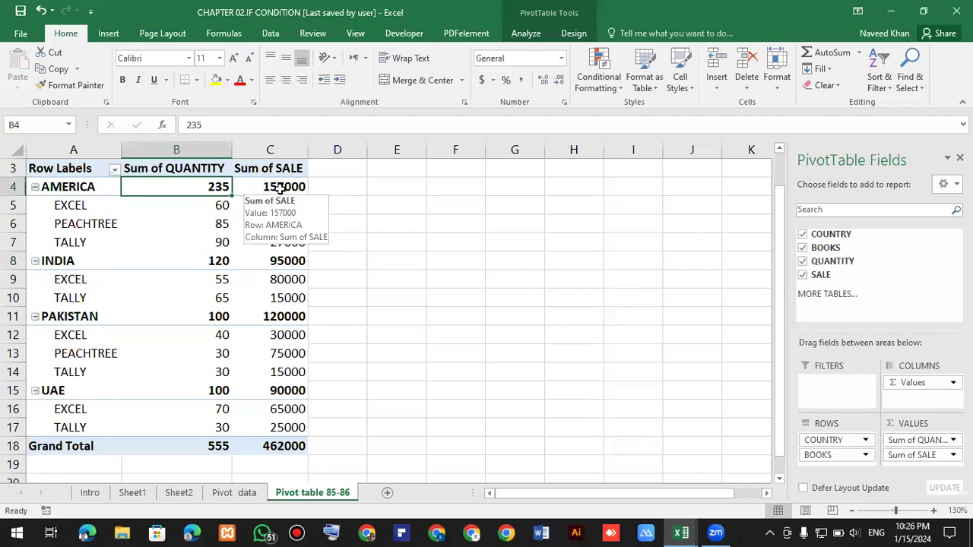
{"action": "left_click", "coordinate": [278, 188]}
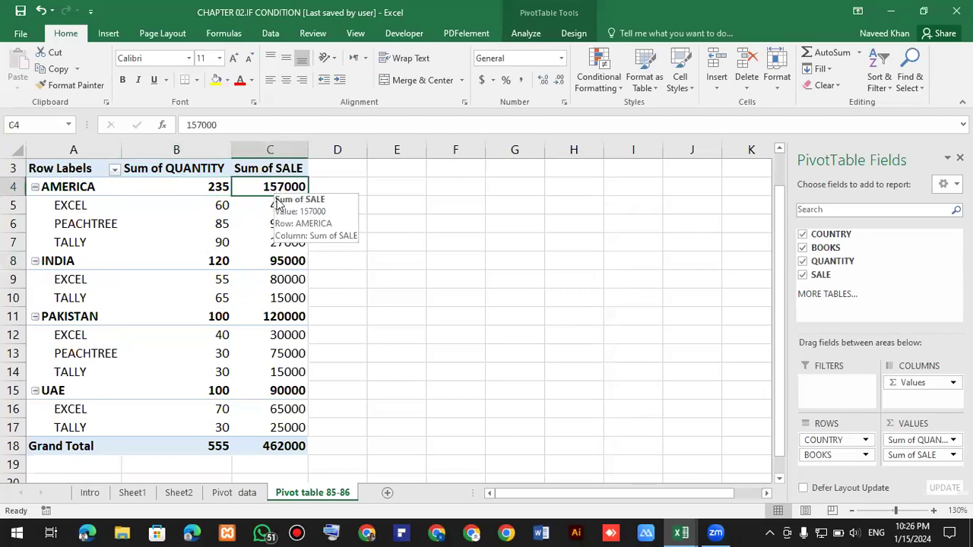
{"action": "left_click", "coordinate": [234, 493]}
{"action": "left_click", "coordinate": [215, 364]}
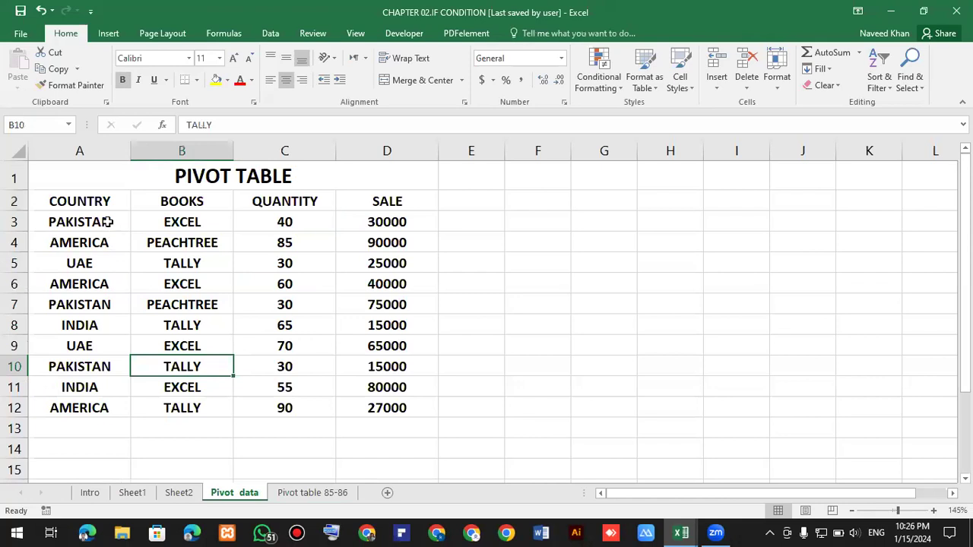
{"action": "left_click", "coordinate": [514, 243]}
{"action": "left_click", "coordinate": [105, 224]}
{"action": "left_click", "coordinate": [517, 230]}
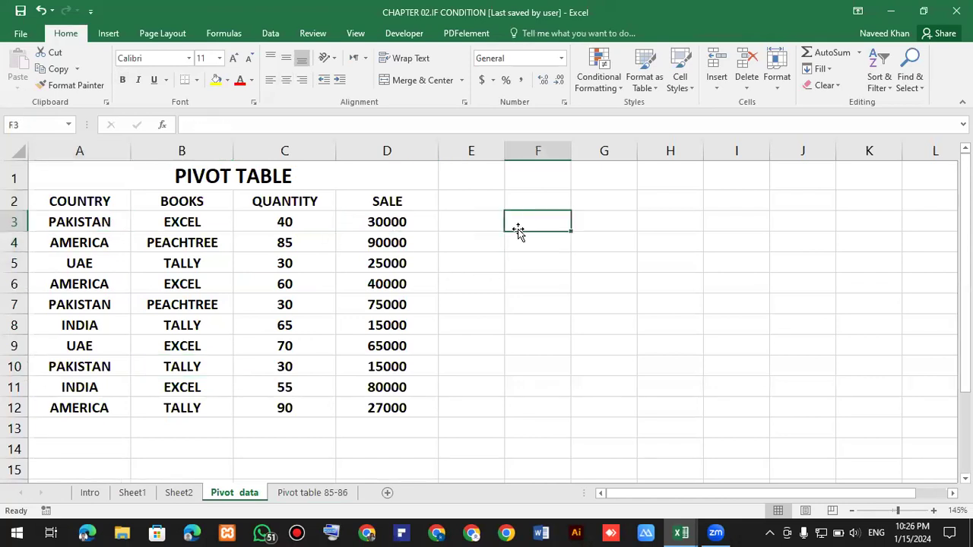
{"action": "left_click", "coordinate": [336, 492]}
{"action": "left_click", "coordinate": [463, 368]}
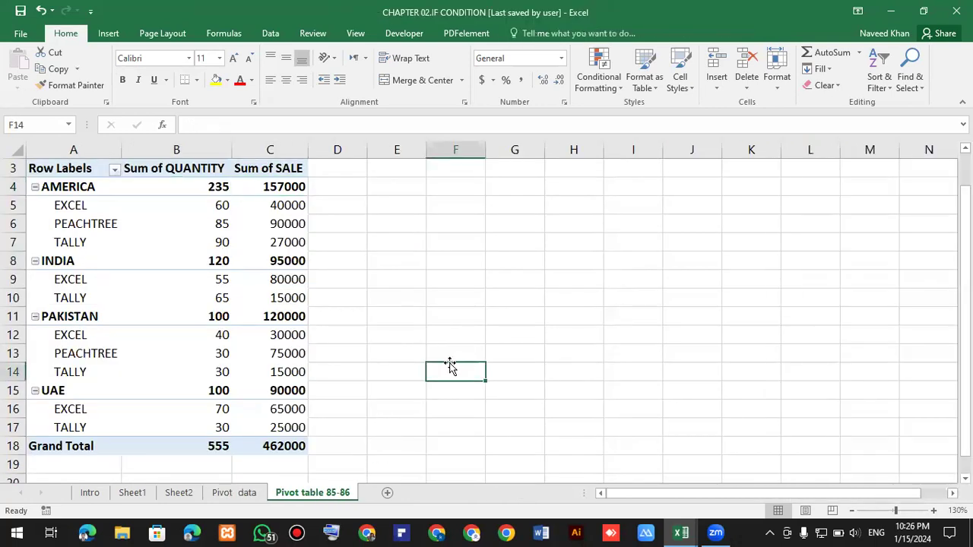
{"action": "left_click", "coordinate": [178, 301]}
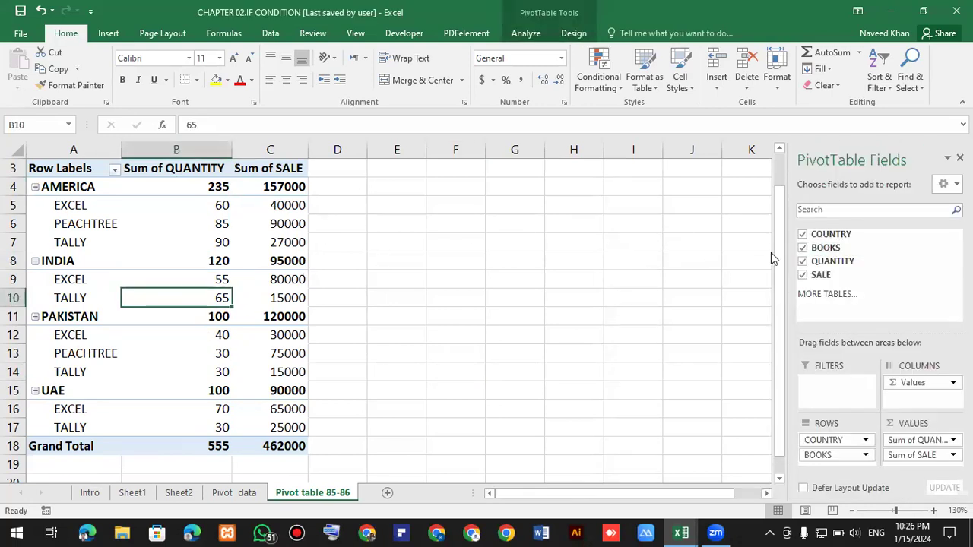
Remove the COUNTRY and SALE fields so the PivotTable shows quantity per book only.
{"action": "left_click", "coordinate": [803, 234]}
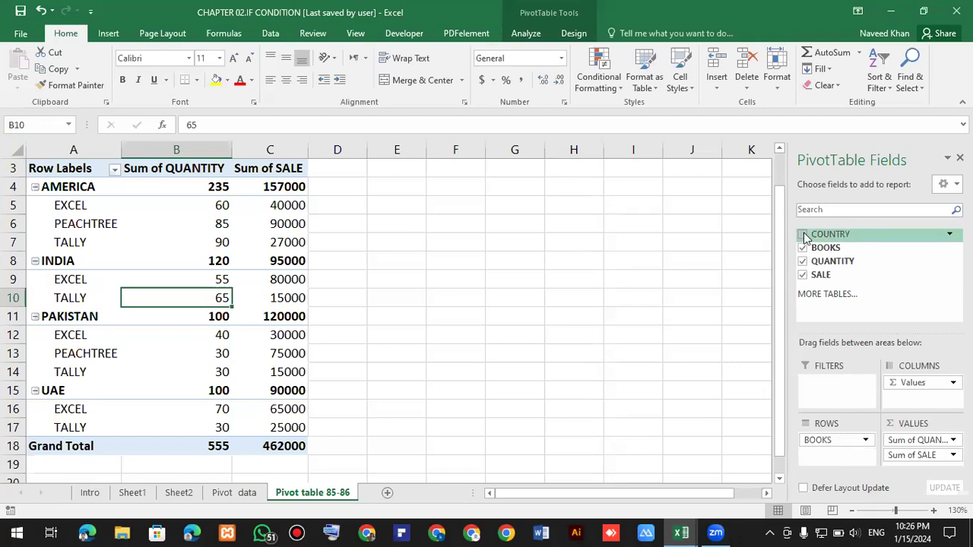
{"action": "left_click", "coordinate": [803, 275]}
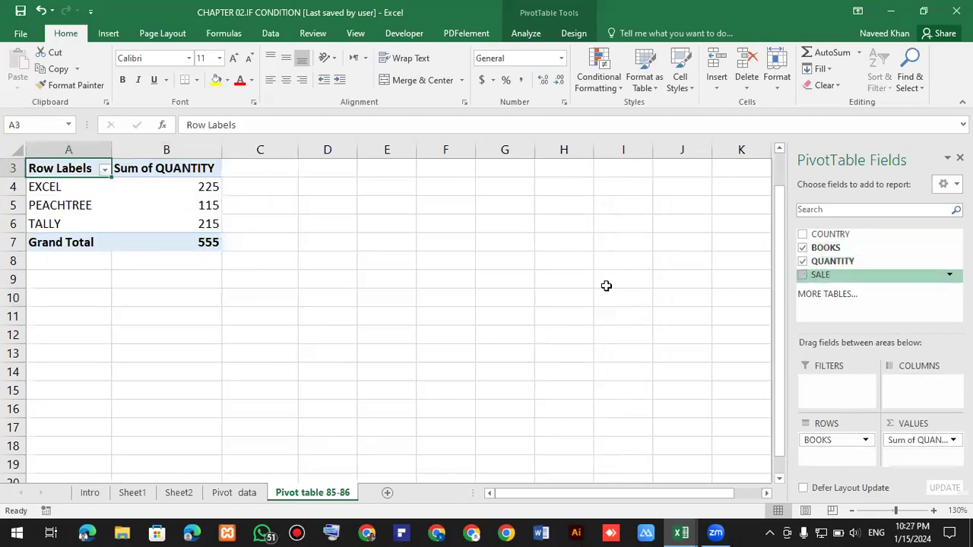
{"action": "left_click", "coordinate": [606, 285]}
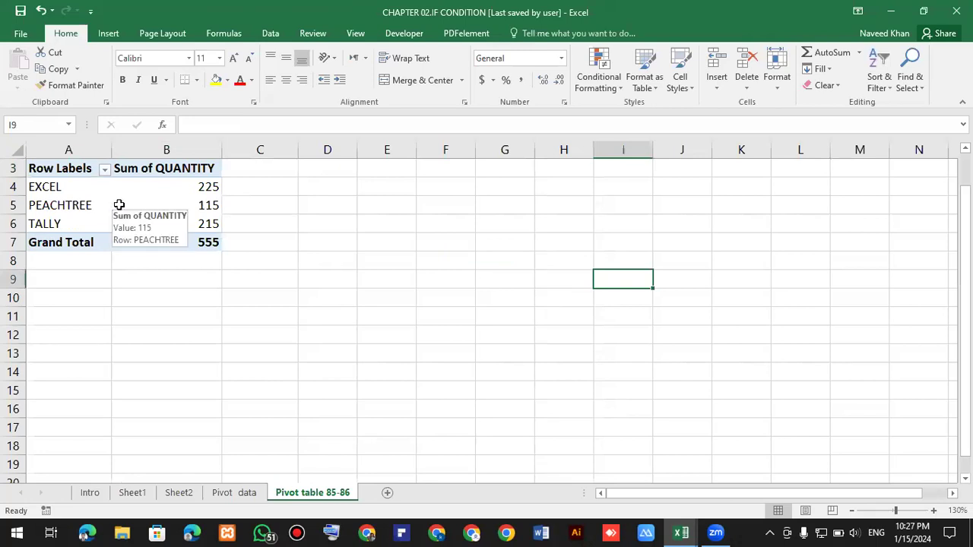
Examine the per-book quantity totals in the PivotTable.
{"action": "left_click_drag", "start_coordinate": [45, 187], "coordinate": [207, 187]}
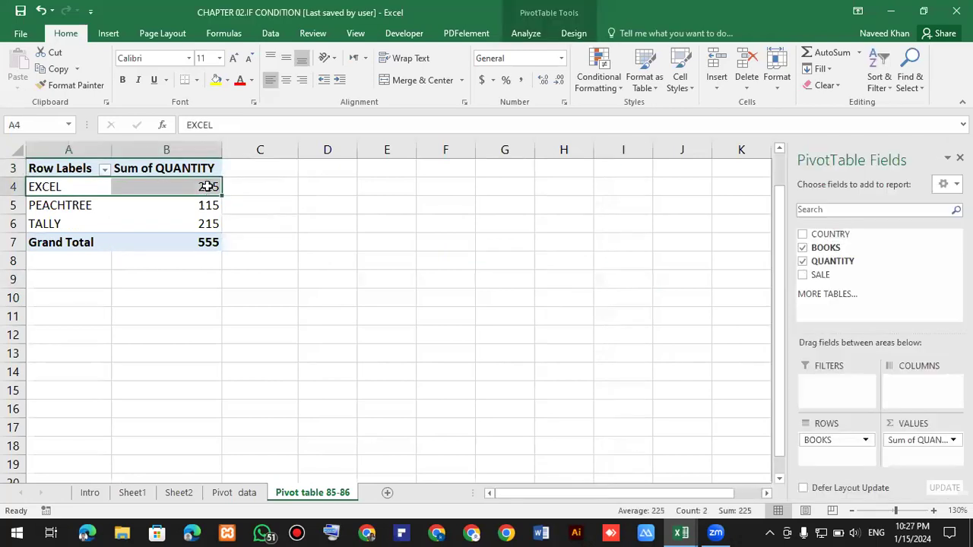
{"action": "left_click", "coordinate": [70, 206]}
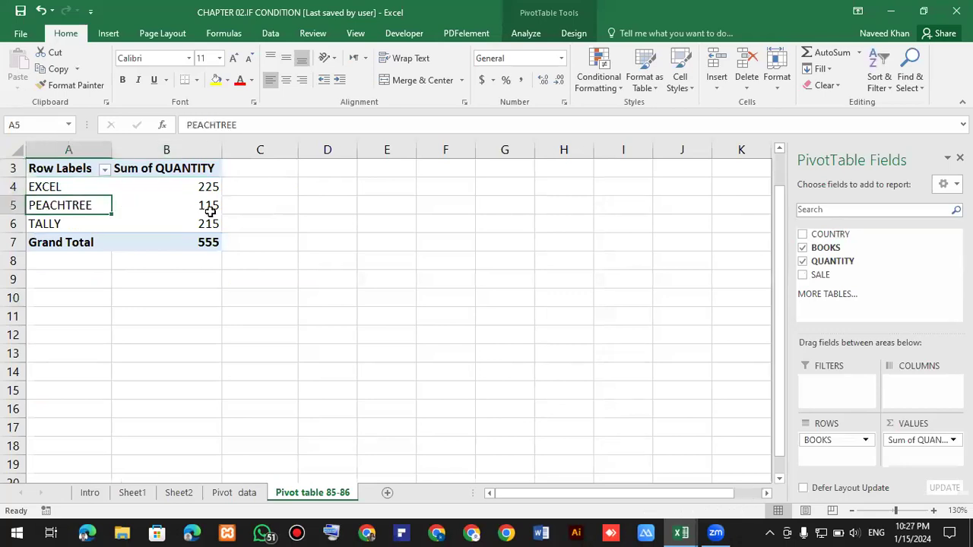
{"action": "left_click", "coordinate": [60, 231]}
Add COUNTRY back as a second row field nested under BOOKS.
{"action": "left_click", "coordinate": [85, 227]}
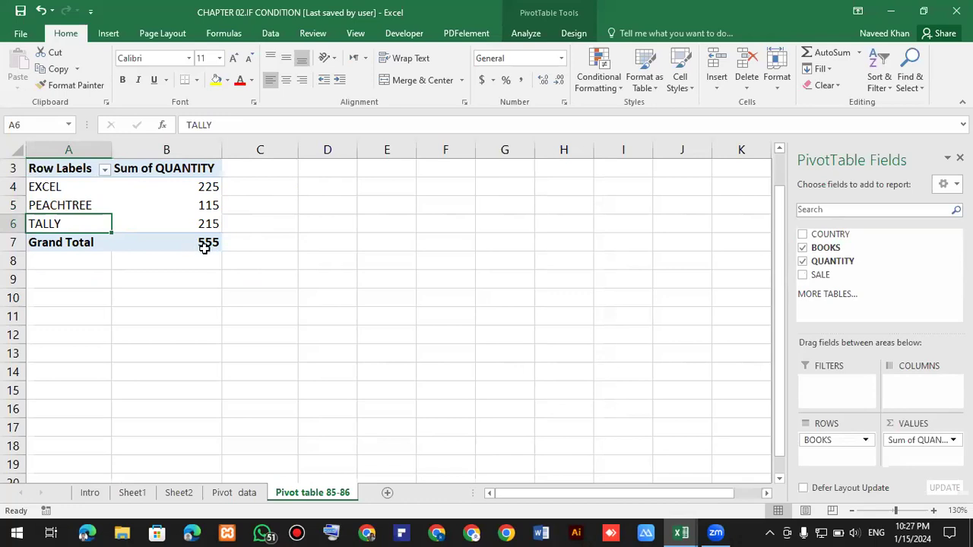
{"action": "left_click", "coordinate": [803, 234]}
{"action": "left_click", "coordinate": [470, 295]}
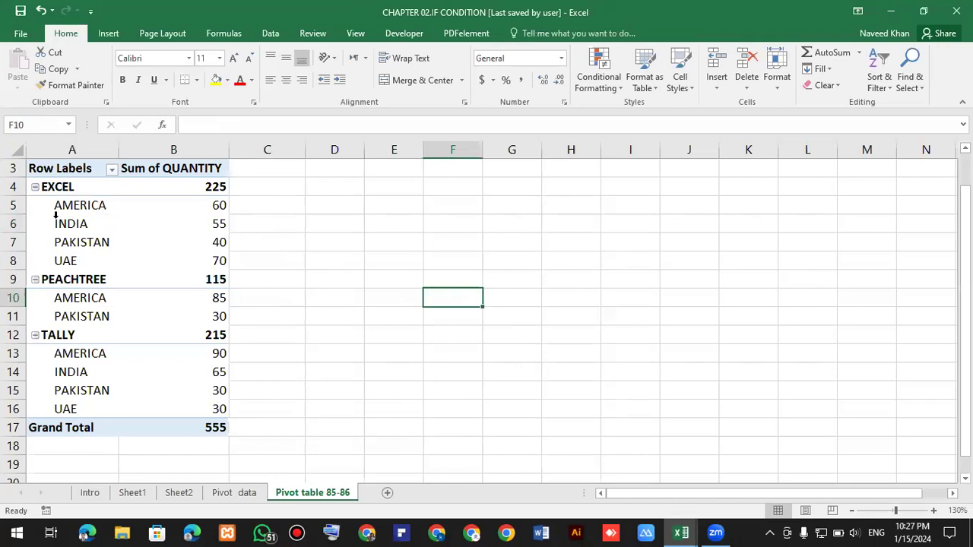
Add SALE to the PivotTable values and remove BOOKS from the rows, leaving totals by country.
{"action": "mouse_move", "coordinate": [175, 206]}
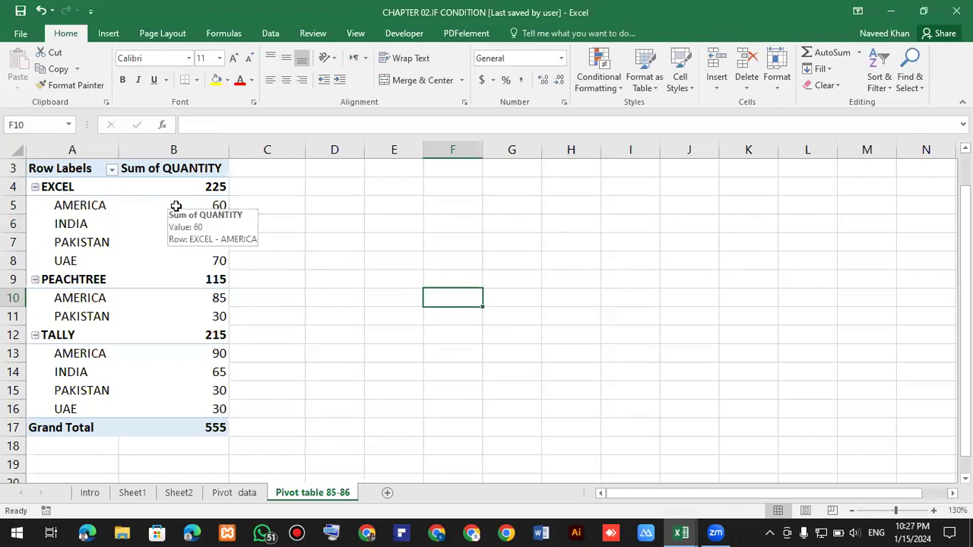
{"action": "mouse_move", "coordinate": [103, 246]}
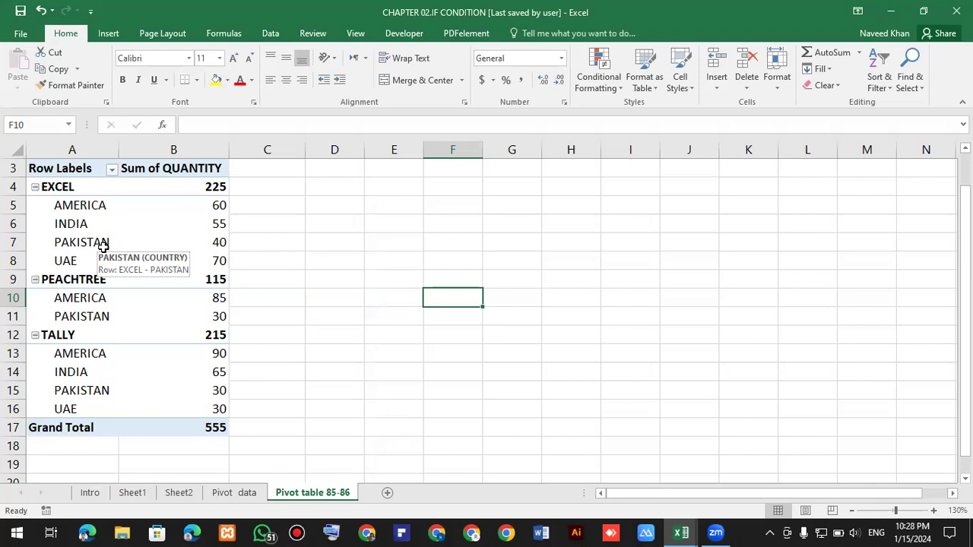
{"action": "left_click", "coordinate": [172, 262]}
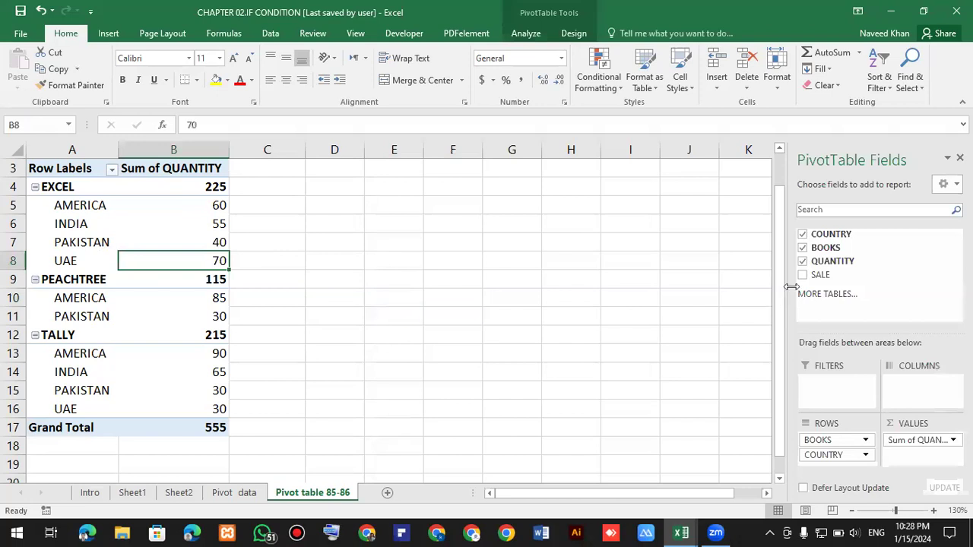
{"action": "left_click", "coordinate": [802, 275]}
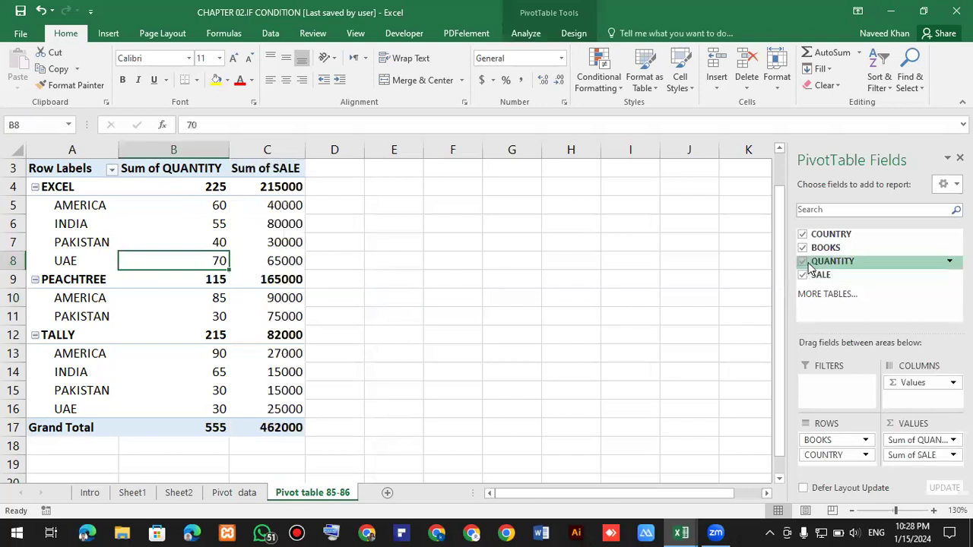
{"action": "left_click", "coordinate": [804, 249]}
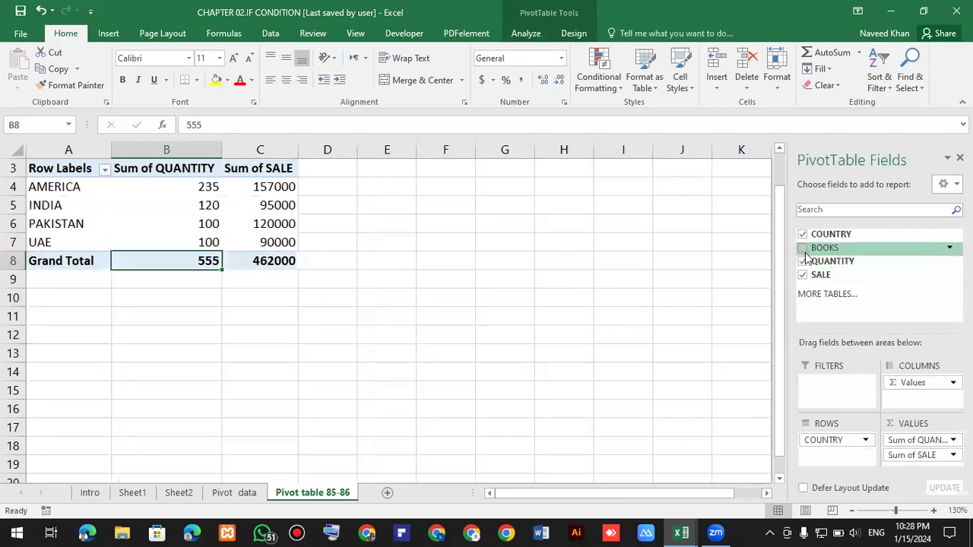
Remove QUANTITY from the PivotTable values, leaving only sales totals by country.
{"action": "left_click", "coordinate": [803, 261]}
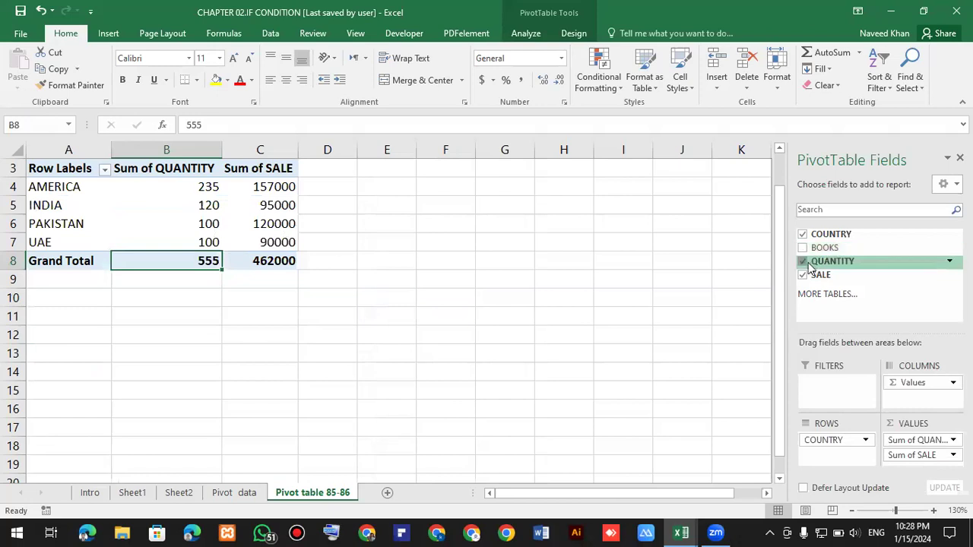
{"action": "left_click", "coordinate": [543, 273]}
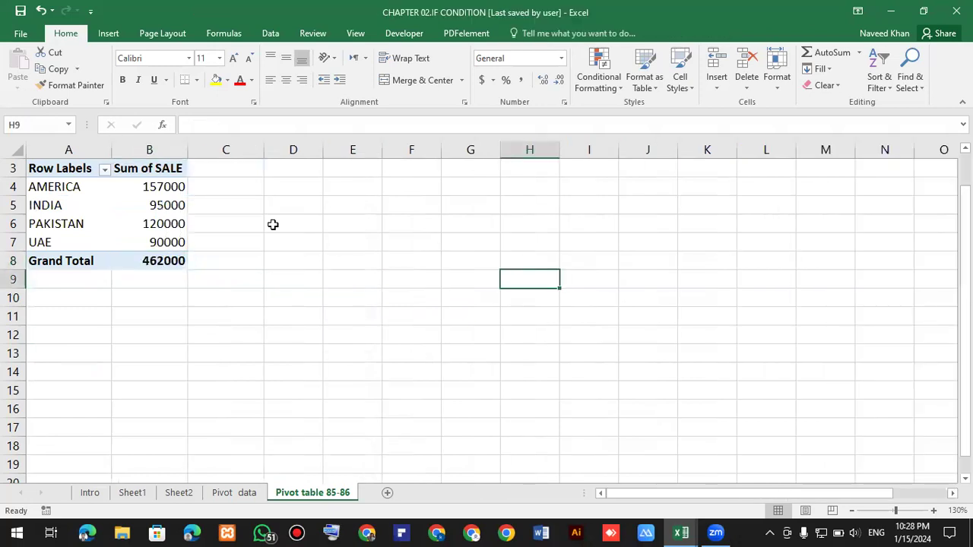
{"action": "left_click", "coordinate": [167, 186]}
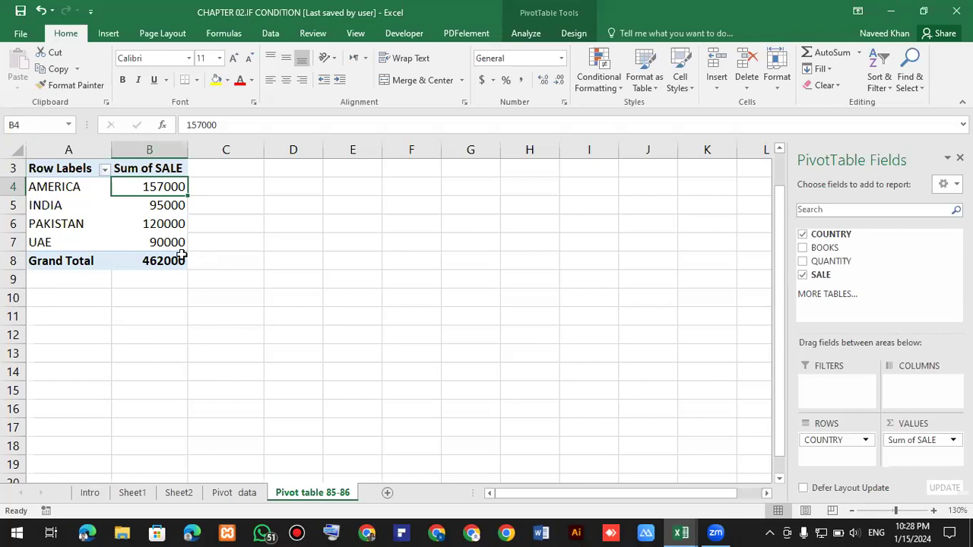
{"action": "mouse_move", "coordinate": [182, 256]}
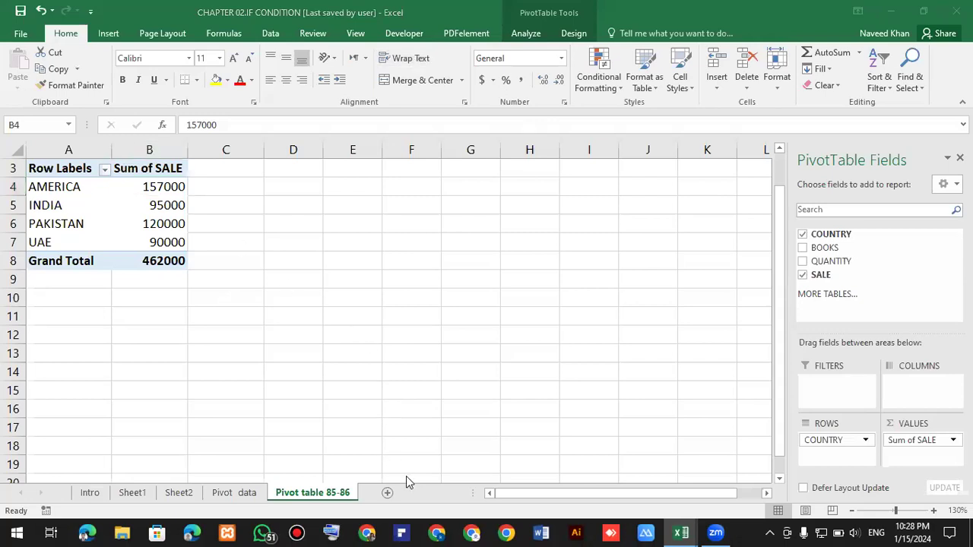
Switch to the Pivot data sheet, select the data table, and insert a 3-D column chart from it.
{"action": "left_click", "coordinate": [243, 493]}
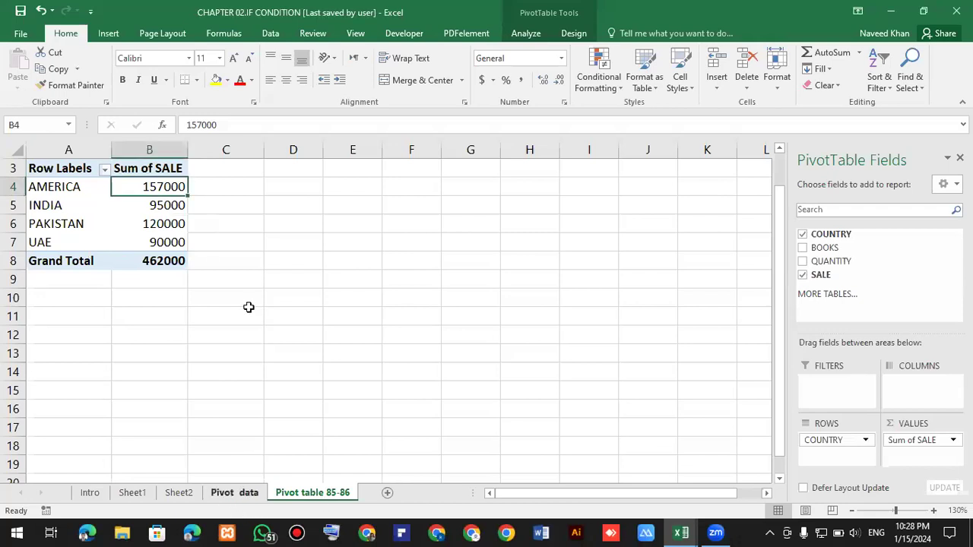
{"action": "key", "text": "ctrl+Page_Up"}
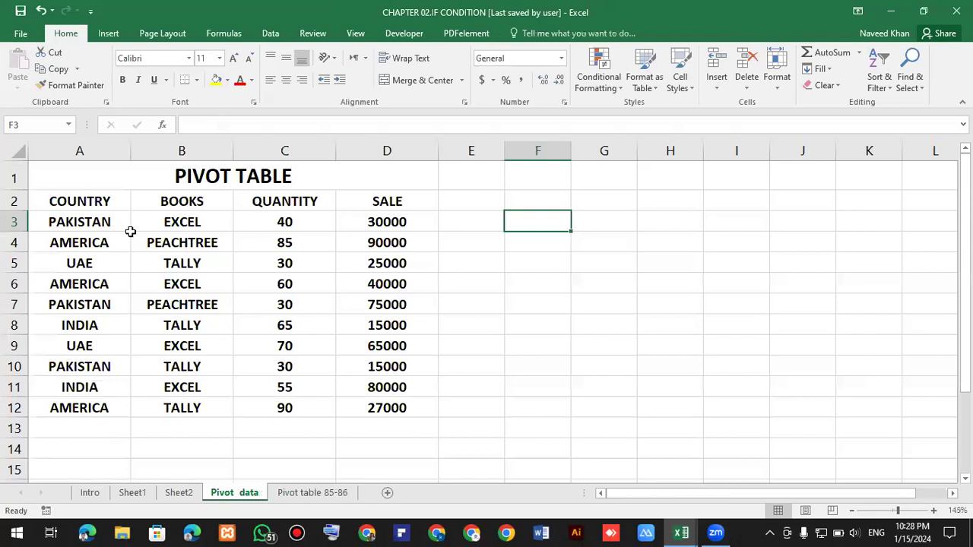
{"action": "left_click", "coordinate": [250, 308]}
{"action": "key", "text": "ctrl+a"}
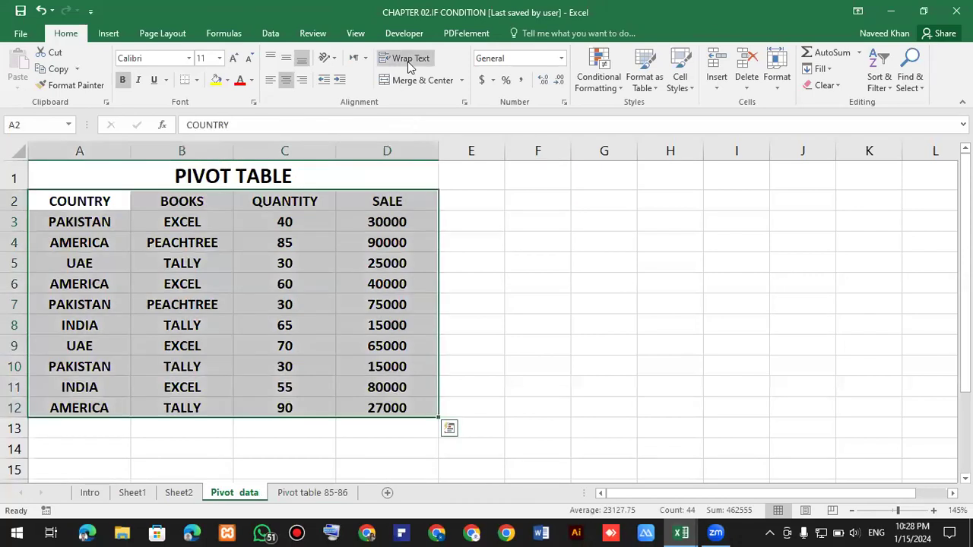
{"action": "key", "text": "ctrl+t"}
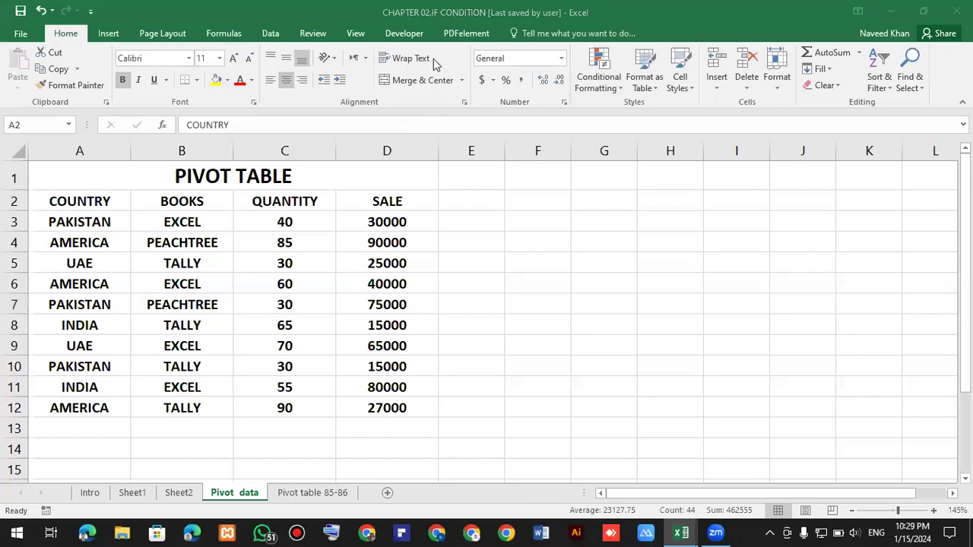
{"action": "key", "text": "Escape"}
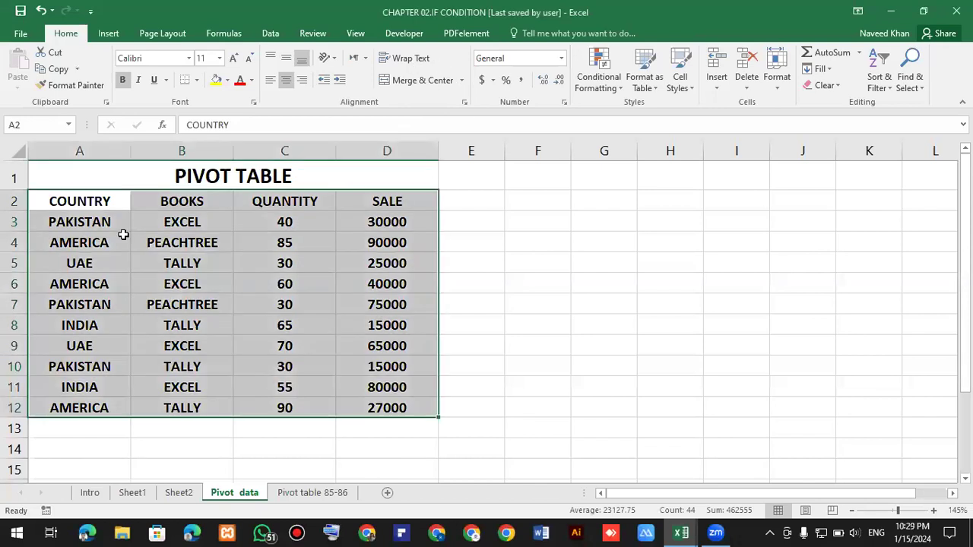
{"action": "left_click", "coordinate": [91, 14]}
{"action": "left_click", "coordinate": [109, 41]}
{"action": "left_click", "coordinate": [109, 39]}
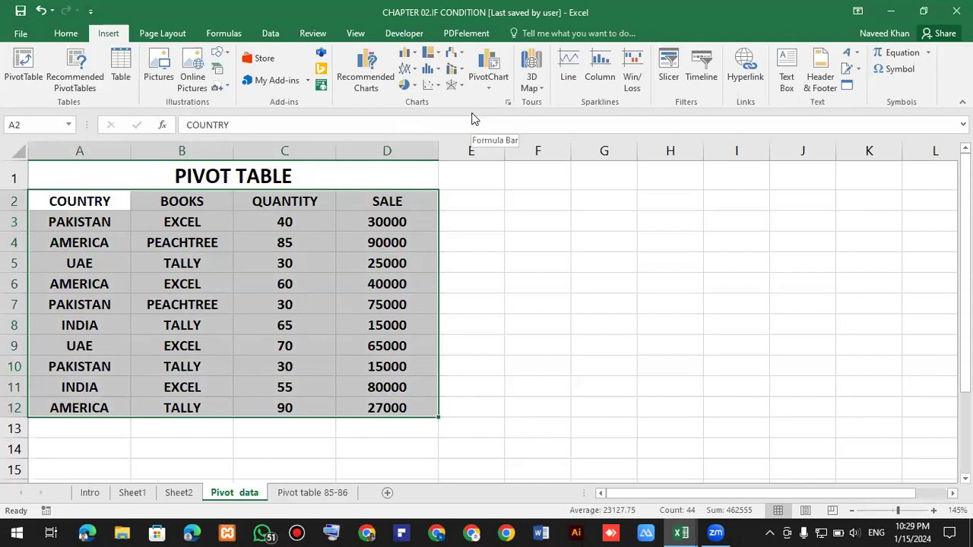
{"action": "left_click", "coordinate": [414, 54]}
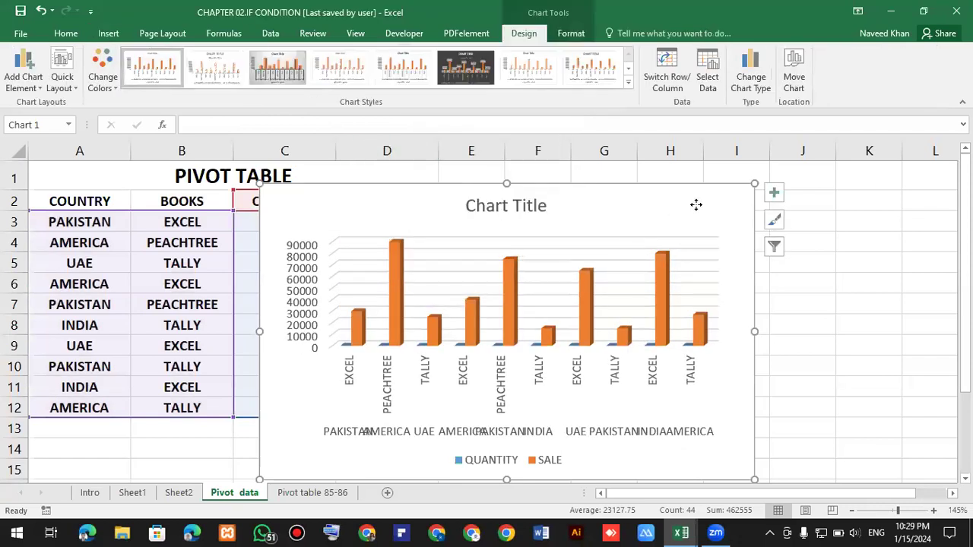
Reposition and resize the chart so it sits beside the data table.
{"action": "left_click_drag", "start_coordinate": [675, 261], "coordinate": [740, 205]}
{"action": "left_click", "coordinate": [868, 283]}
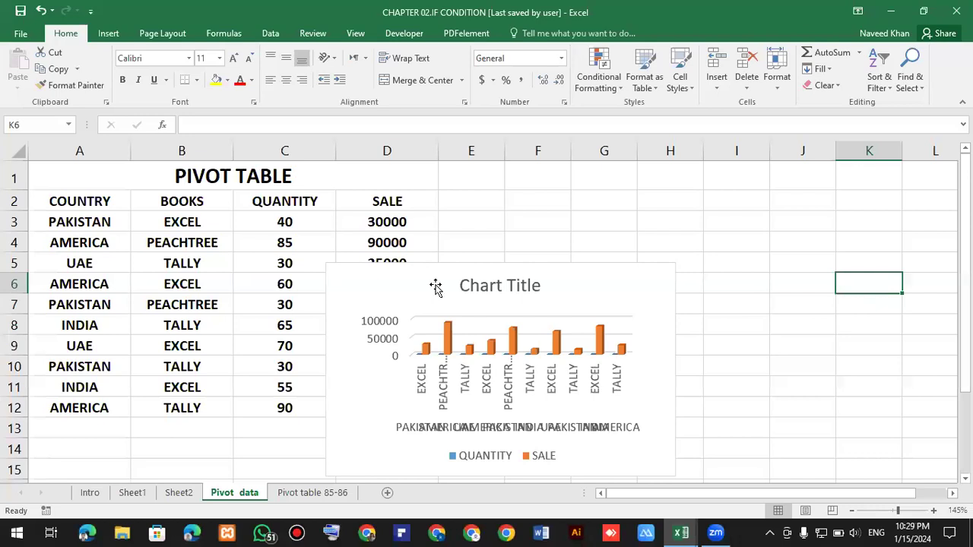
{"action": "left_click", "coordinate": [435, 288]}
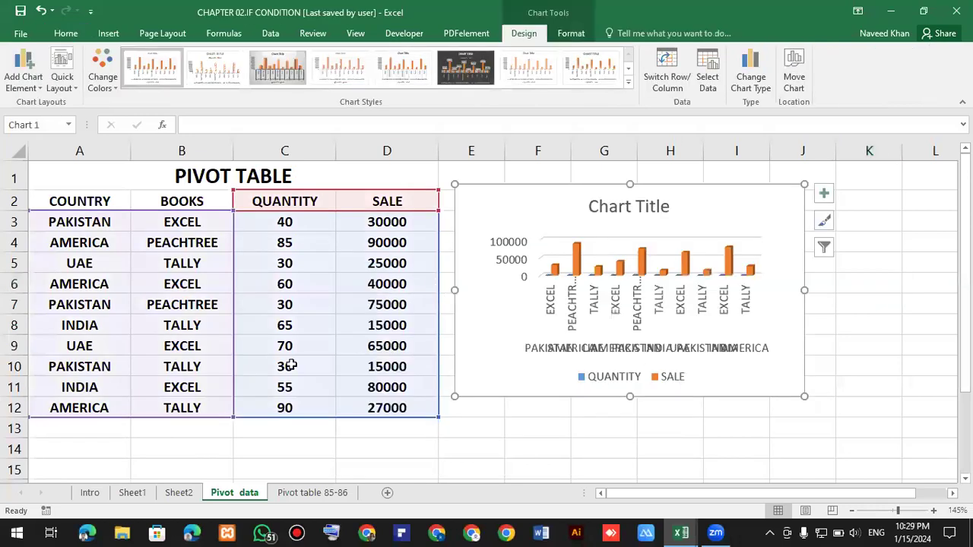
{"action": "left_click", "coordinate": [515, 287]}
{"action": "scroll", "coordinate": [550, 325], "scroll_direction": "down", "scroll_amount": 3, "text": "ctrl"}
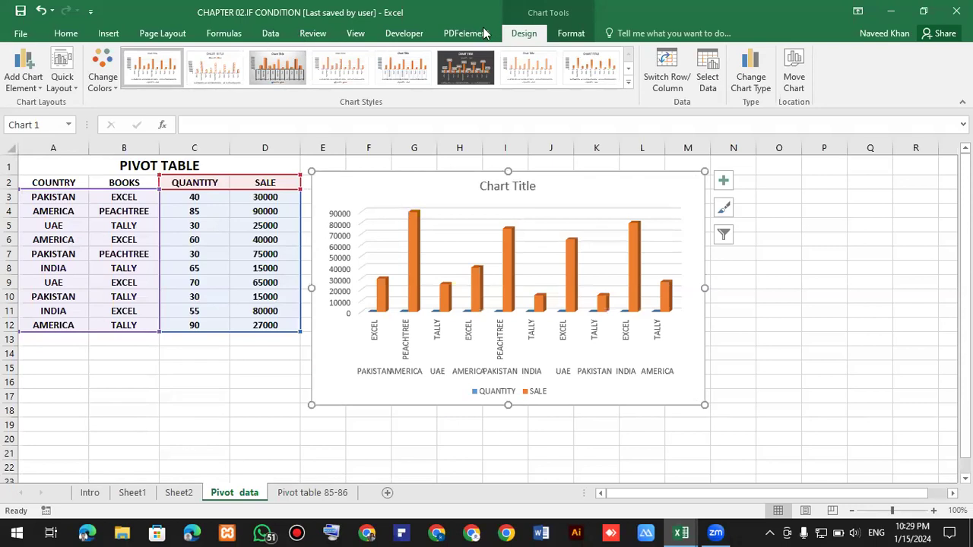
Apply the dark chart style from the chart styles gallery to the column chart.
{"action": "left_click", "coordinate": [628, 85]}
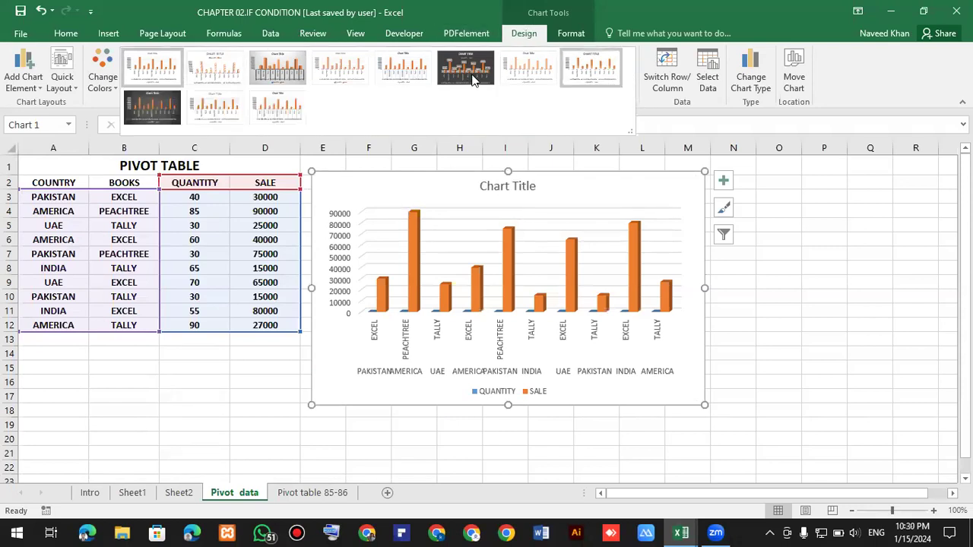
{"action": "left_click", "coordinate": [147, 110]}
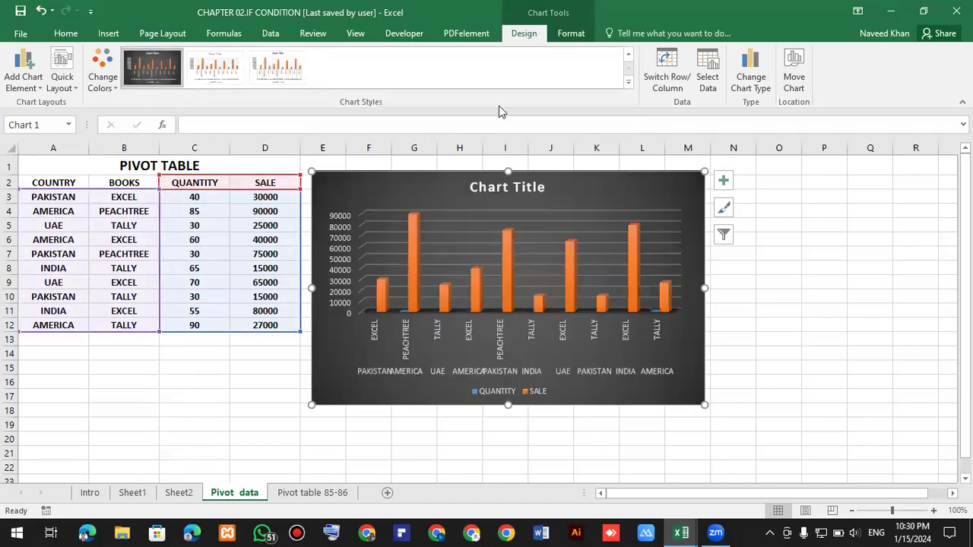
{"action": "key", "text": "Escape"}
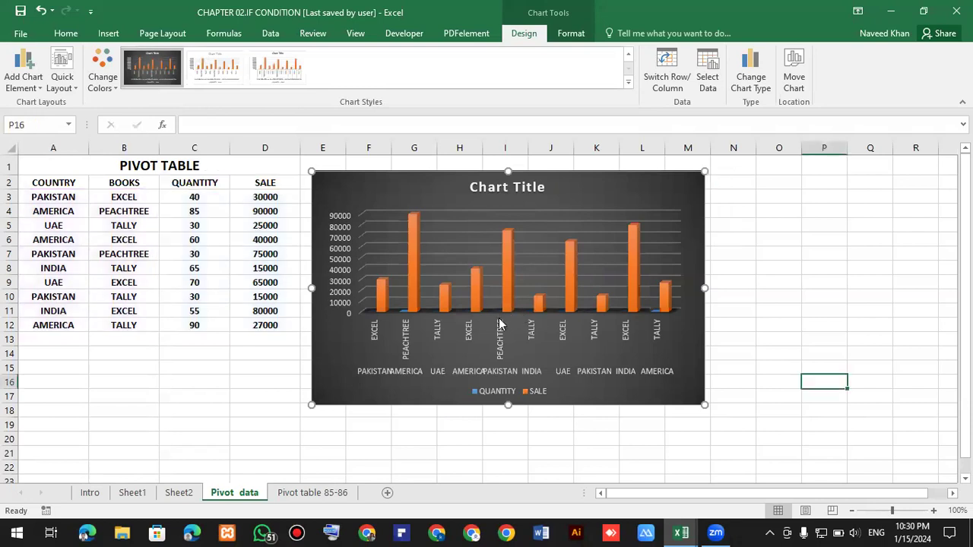
Remove the legend from the chart through its chart elements options.
{"action": "left_click", "coordinate": [613, 189]}
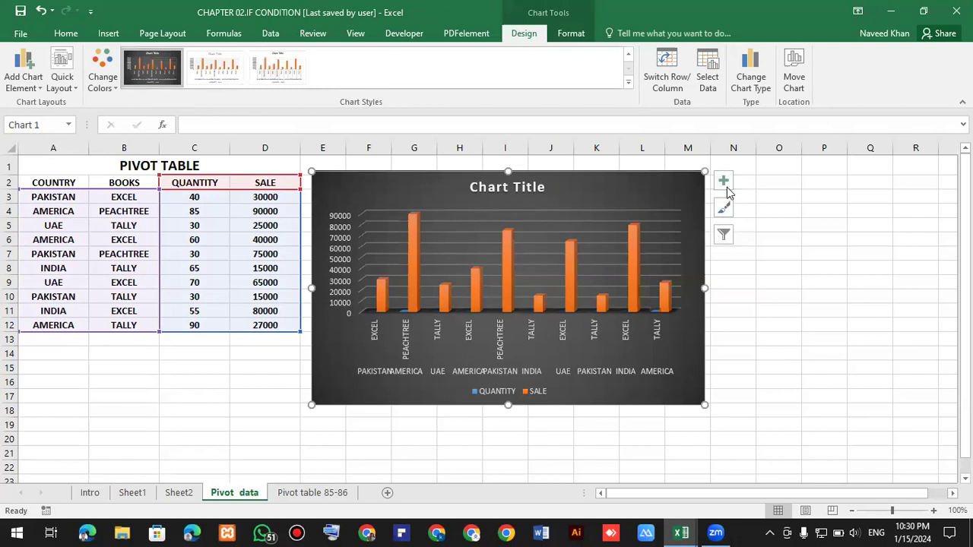
{"action": "left_click", "coordinate": [725, 188]}
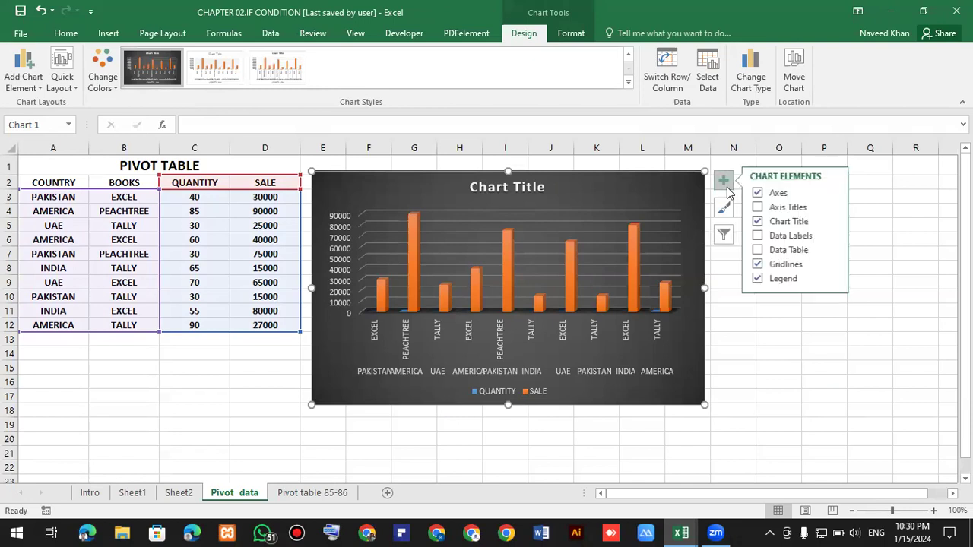
{"action": "left_click", "coordinate": [757, 280]}
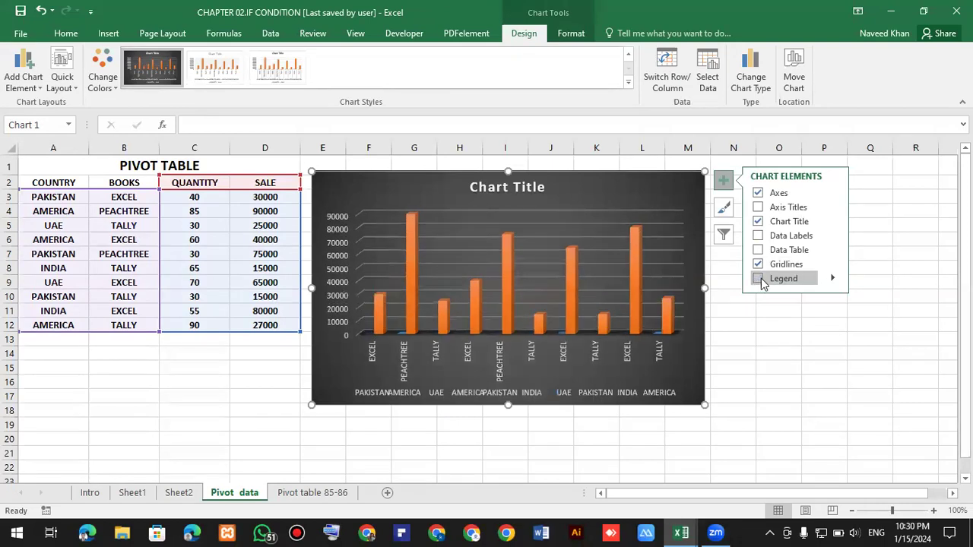
{"action": "left_click", "coordinate": [757, 193]}
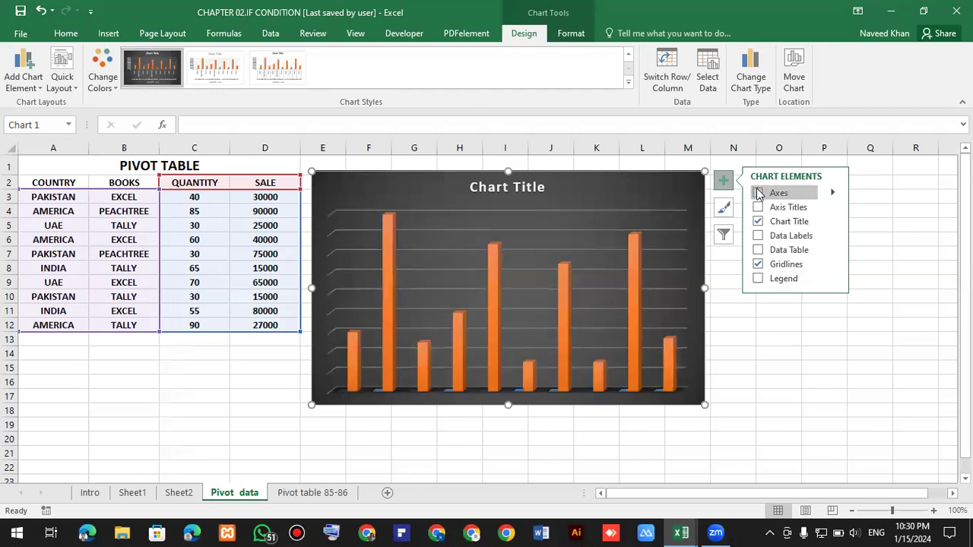
{"action": "left_click", "coordinate": [757, 195]}
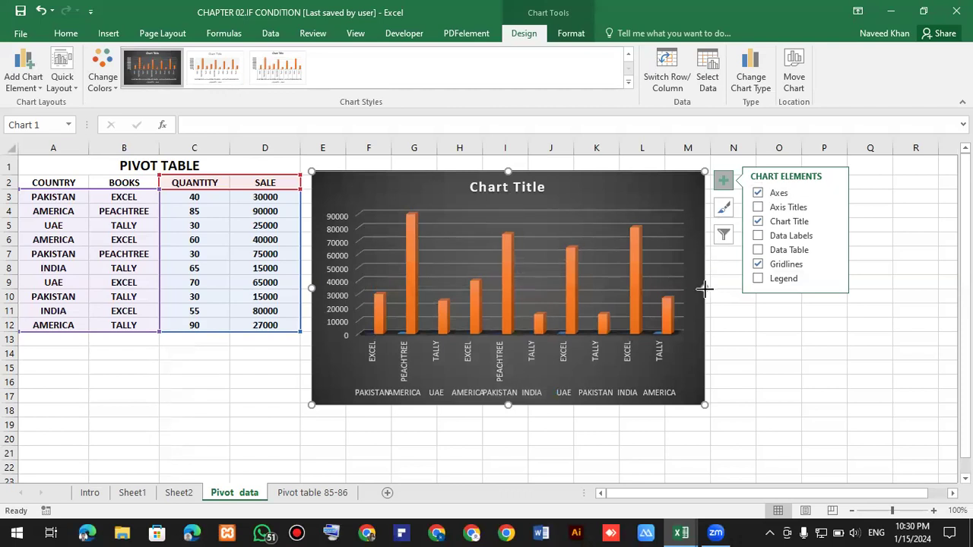
Widen the chart to the right so the category labels spread out.
{"action": "left_click_drag", "start_coordinate": [795, 295], "coordinate": [794, 297]}
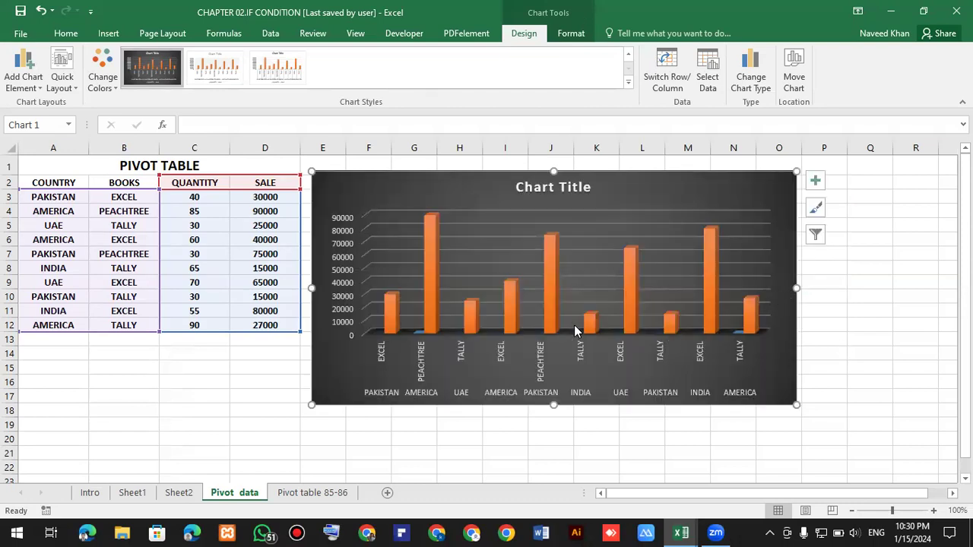
{"action": "left_click", "coordinate": [426, 293]}
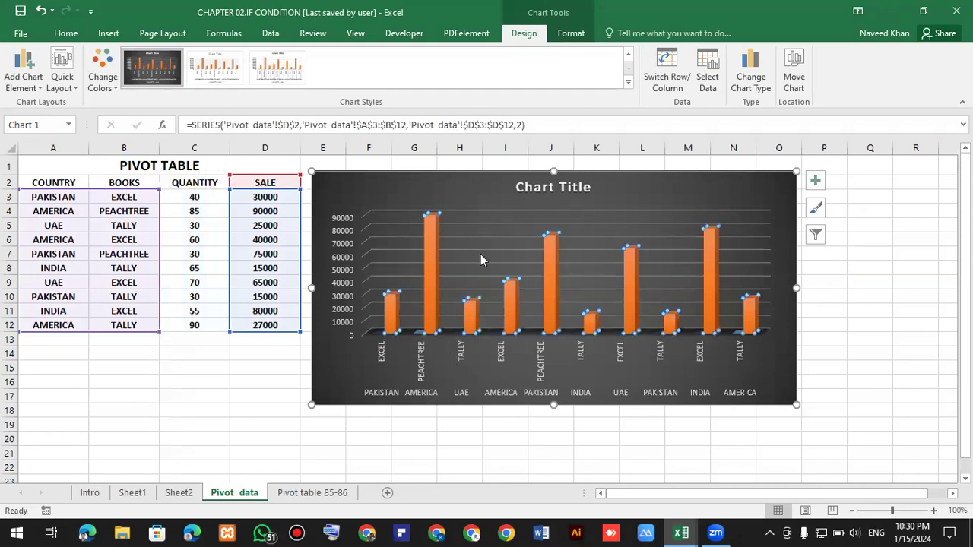
{"action": "left_click", "coordinate": [459, 201]}
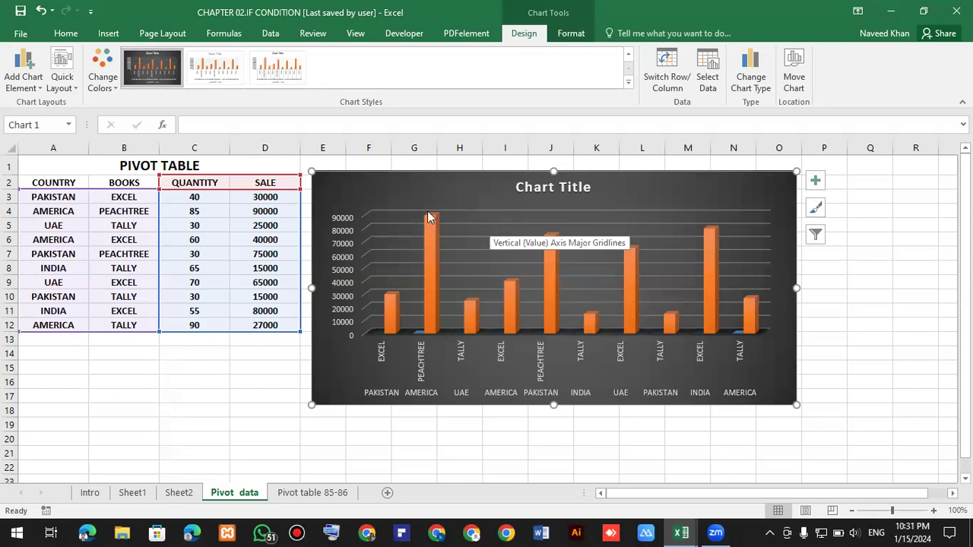
{"action": "mouse_move", "coordinate": [433, 222]}
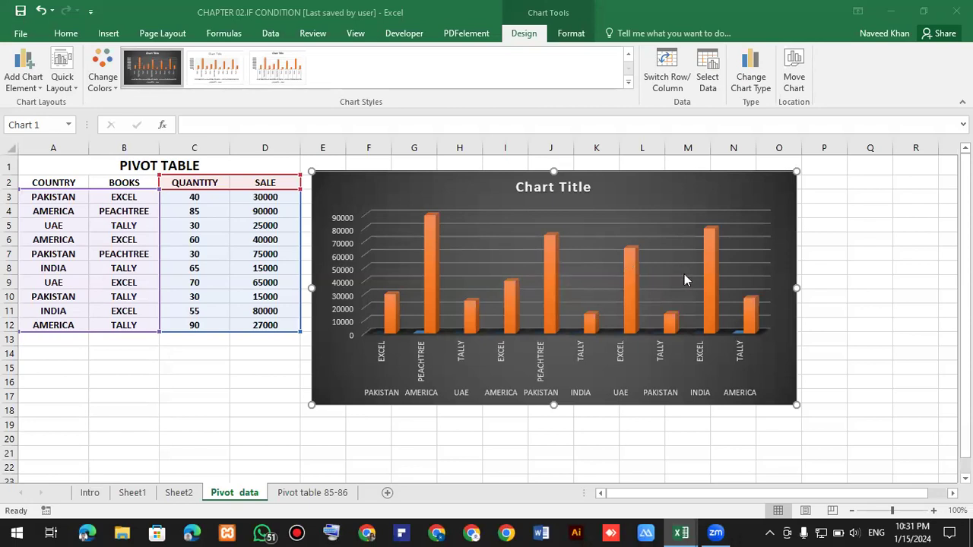
Move the chart below the data table.
{"action": "left_click_drag", "start_coordinate": [673, 190], "coordinate": [705, 191]}
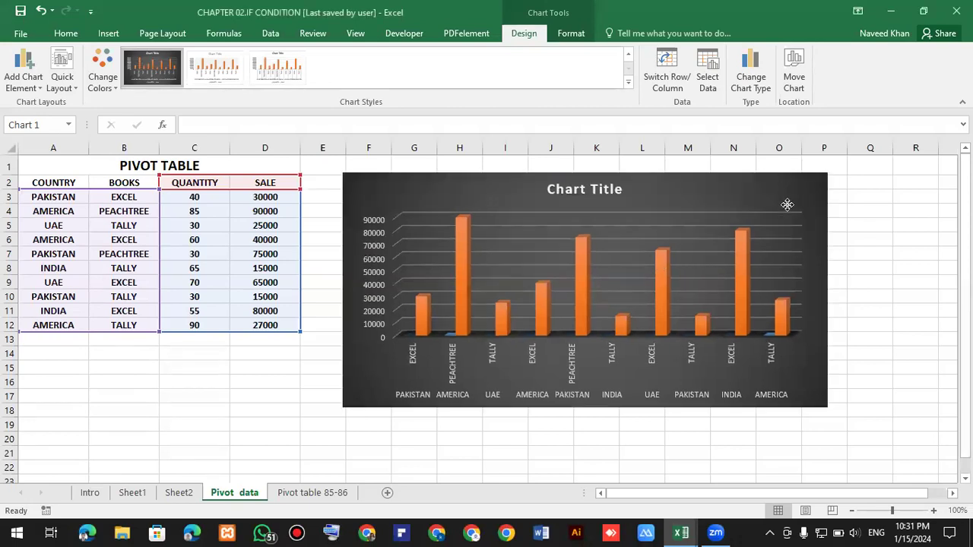
{"action": "left_click_drag", "start_coordinate": [622, 354], "coordinate": [382, 347]}
{"action": "left_click", "coordinate": [495, 297]}
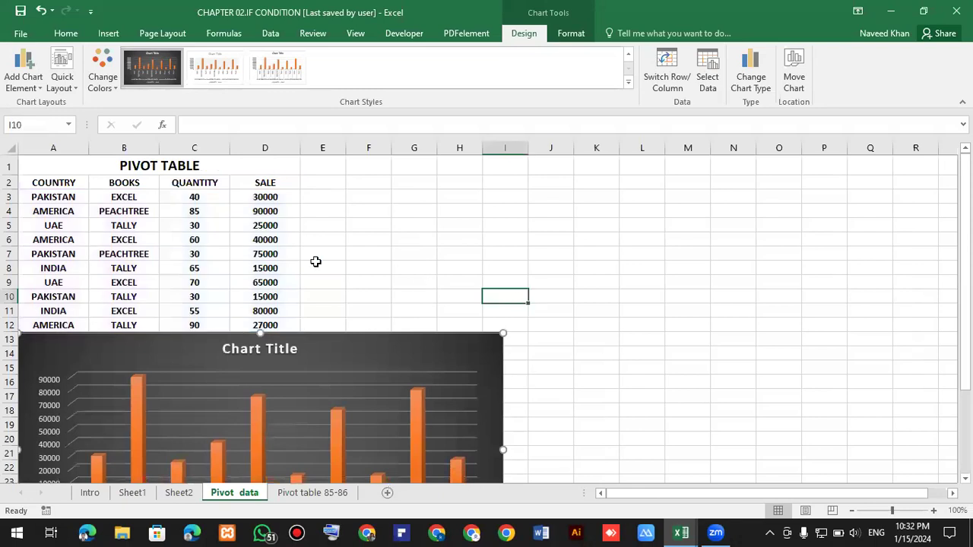
Select the data range A2:D12, insert a Clustered Column - Line combo chart, and give it the dark chart style.
{"action": "left_click", "coordinate": [232, 256]}
{"action": "left_click_drag", "start_coordinate": [50, 181], "coordinate": [289, 326]}
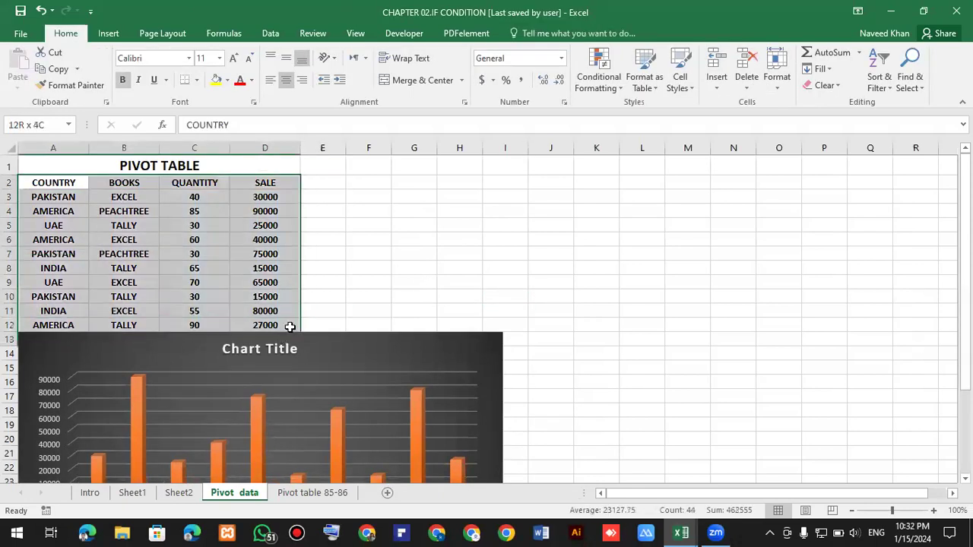
{"action": "left_click", "coordinate": [108, 33]}
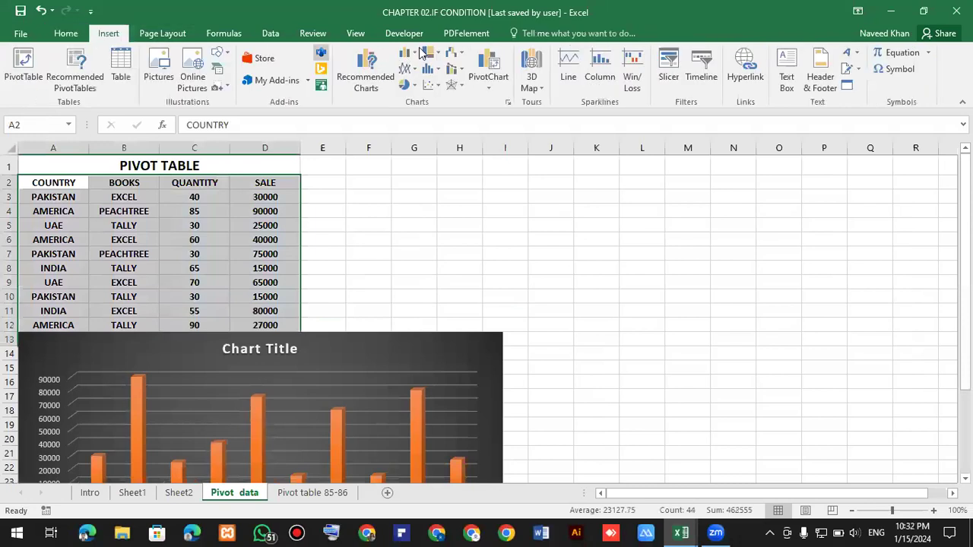
{"action": "left_click", "coordinate": [408, 52]}
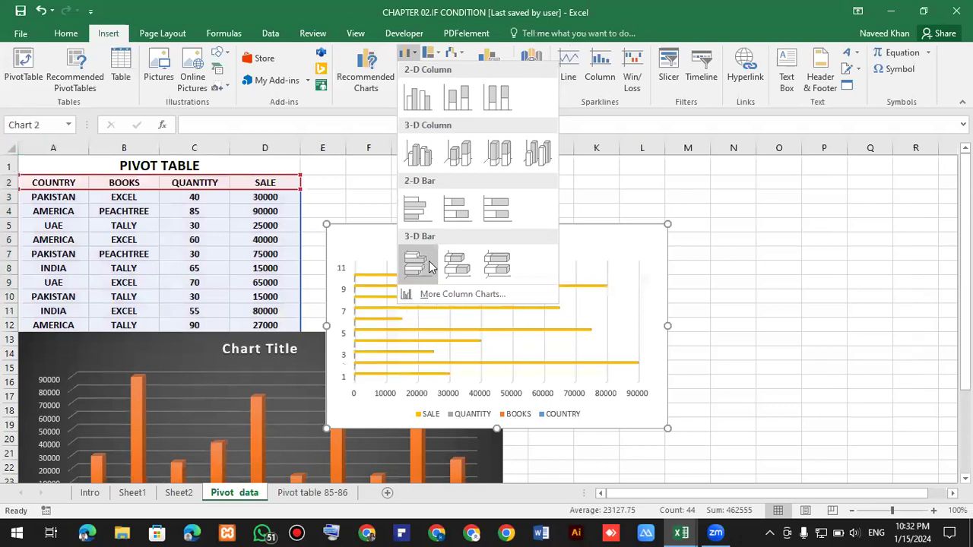
{"action": "left_click", "coordinate": [328, 13]}
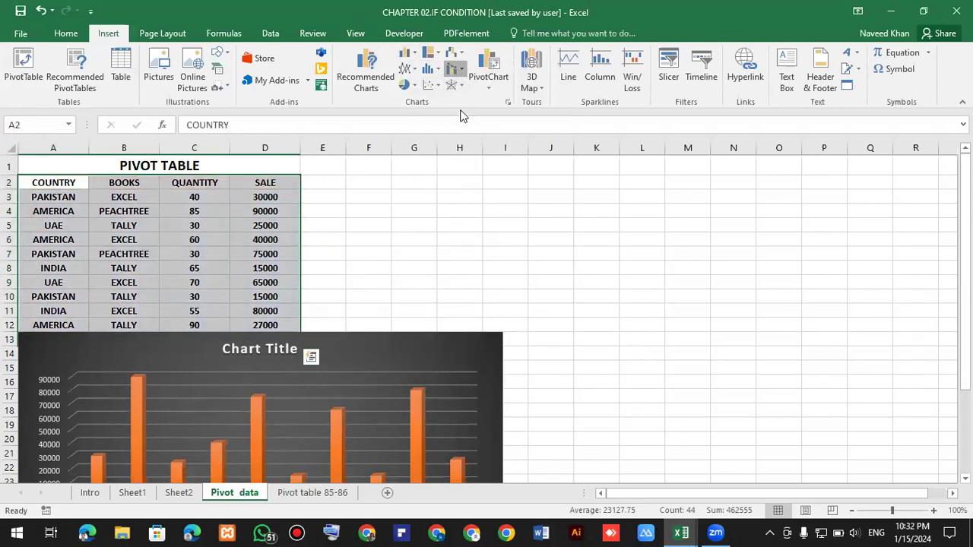
{"action": "left_click", "coordinate": [455, 68]}
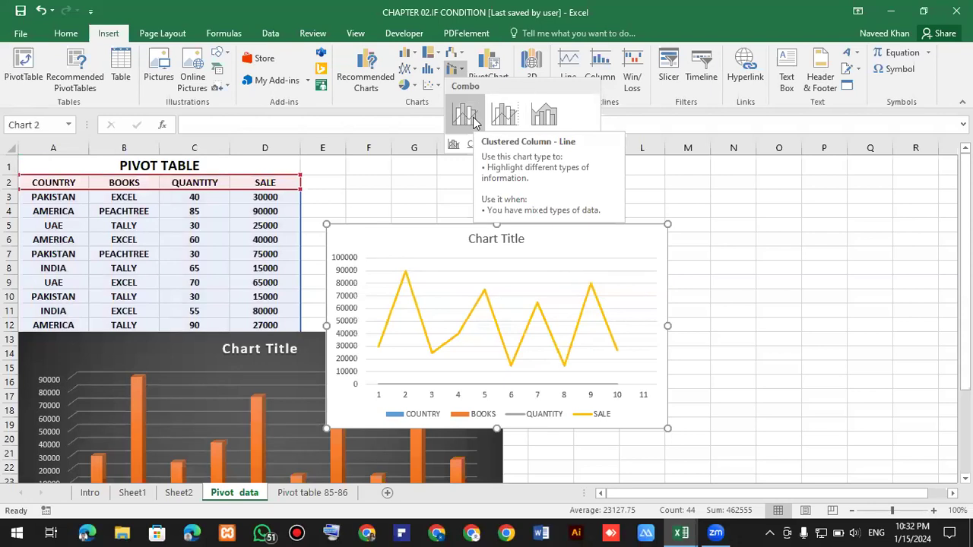
{"action": "left_click", "coordinate": [466, 114]}
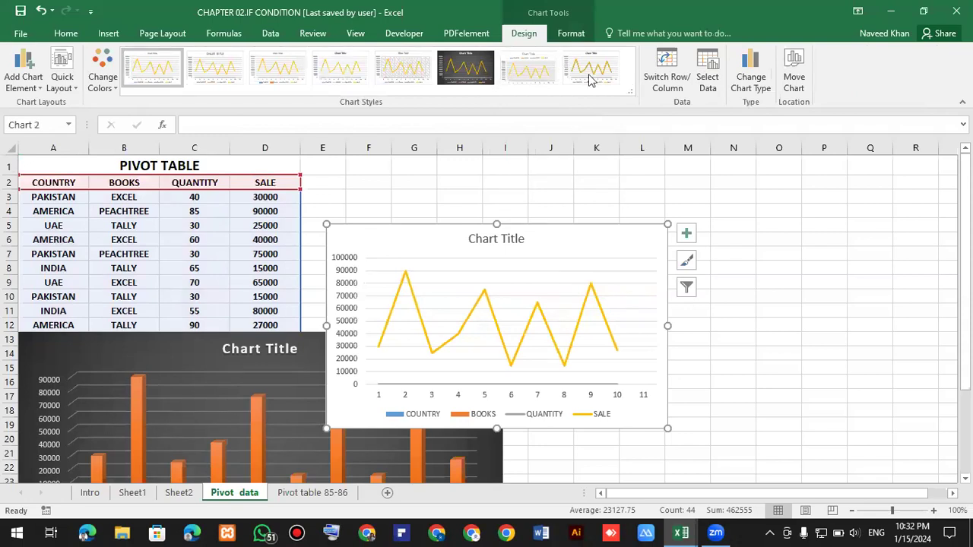
{"action": "left_click", "coordinate": [484, 70]}
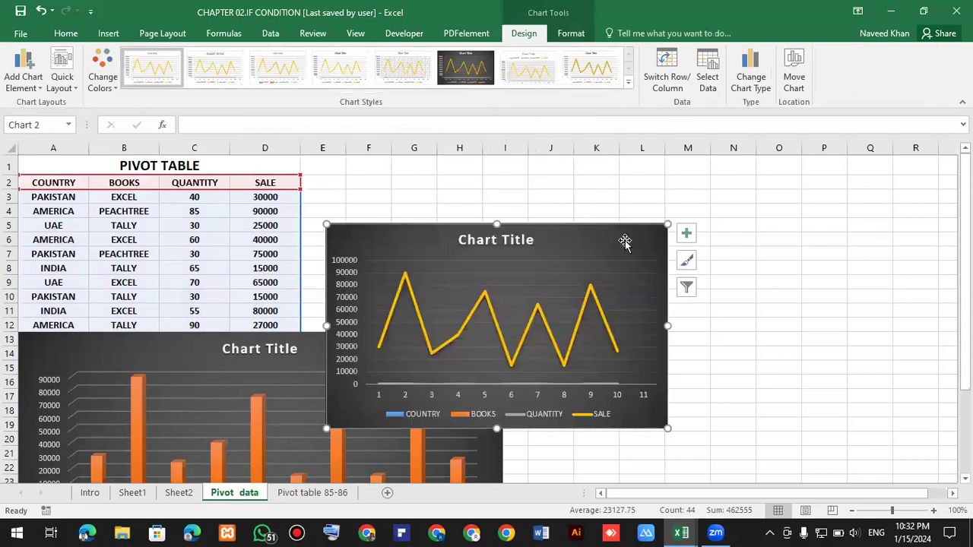
Move the combo chart beside the data table and enlarge it.
{"action": "left_click_drag", "start_coordinate": [783, 194], "coordinate": [737, 179]}
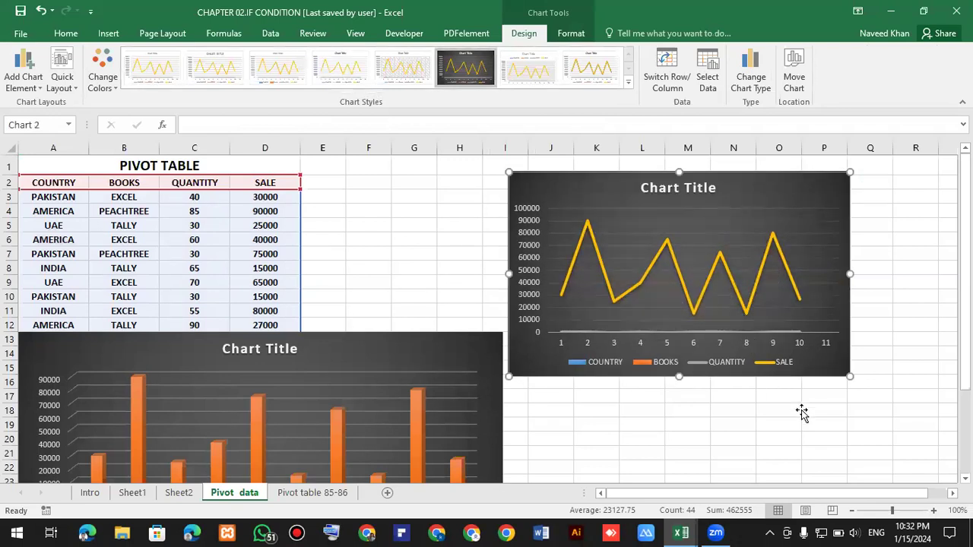
{"action": "scroll", "coordinate": [874, 415], "scroll_direction": "up", "scroll_amount": 1}
{"action": "left_click_drag", "start_coordinate": [905, 414], "coordinate": [922, 443]}
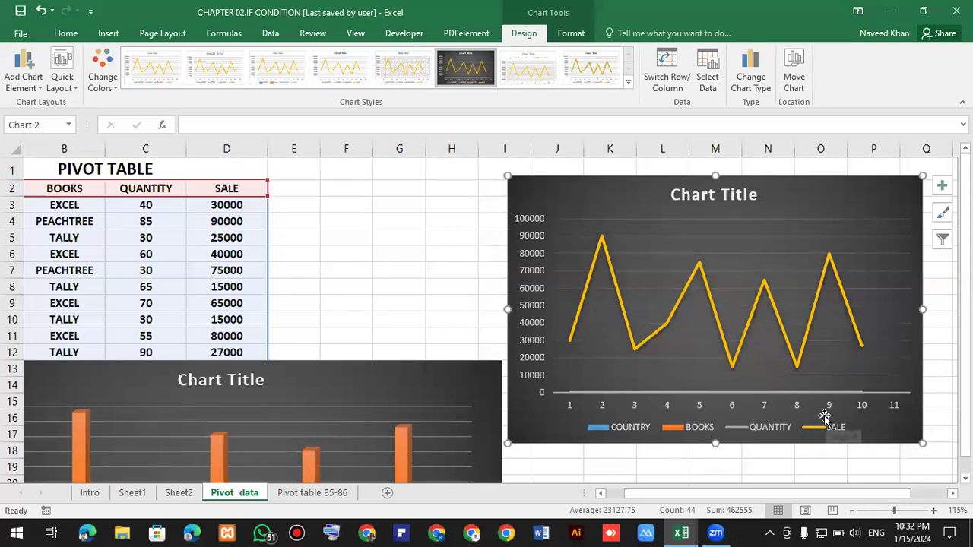
Add a linear trendline for the BOOKS series to the combo chart through its chart elements.
{"action": "left_click", "coordinate": [941, 190]}
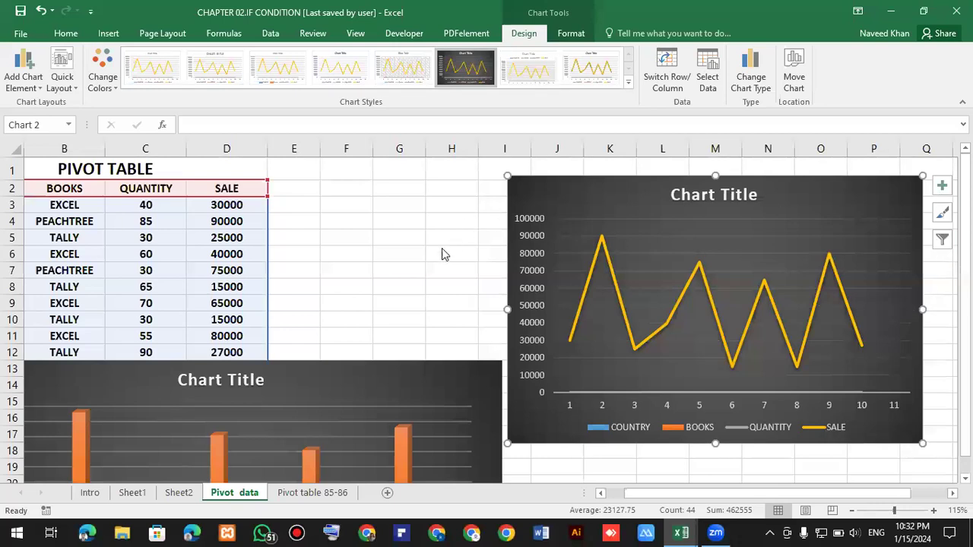
{"action": "left_click", "coordinate": [394, 255]}
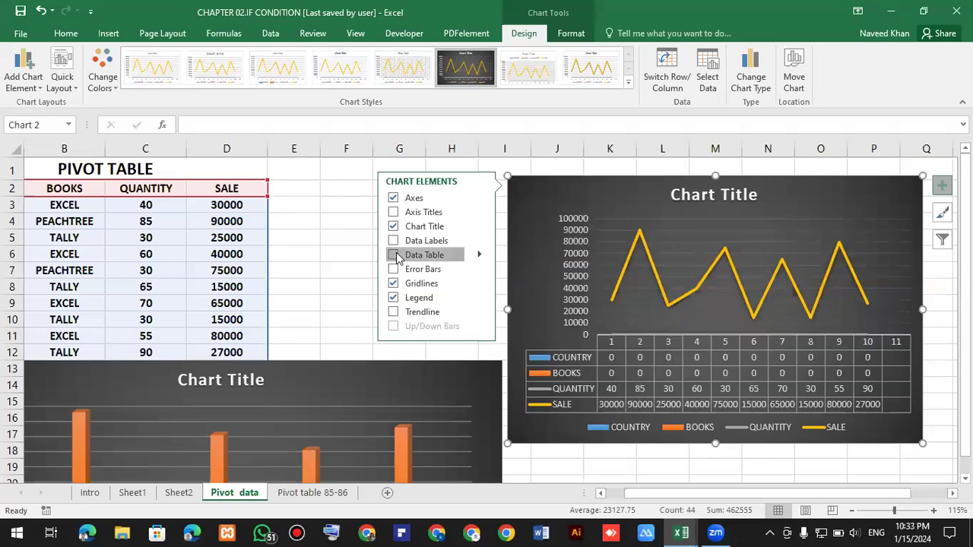
{"action": "left_click", "coordinate": [394, 256]}
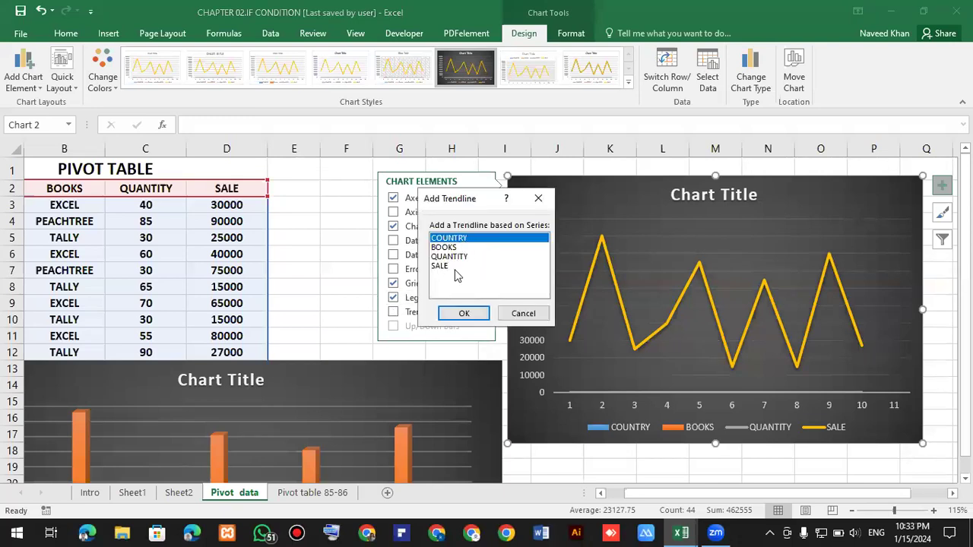
{"action": "left_click", "coordinate": [455, 248]}
{"action": "left_click", "coordinate": [465, 314]}
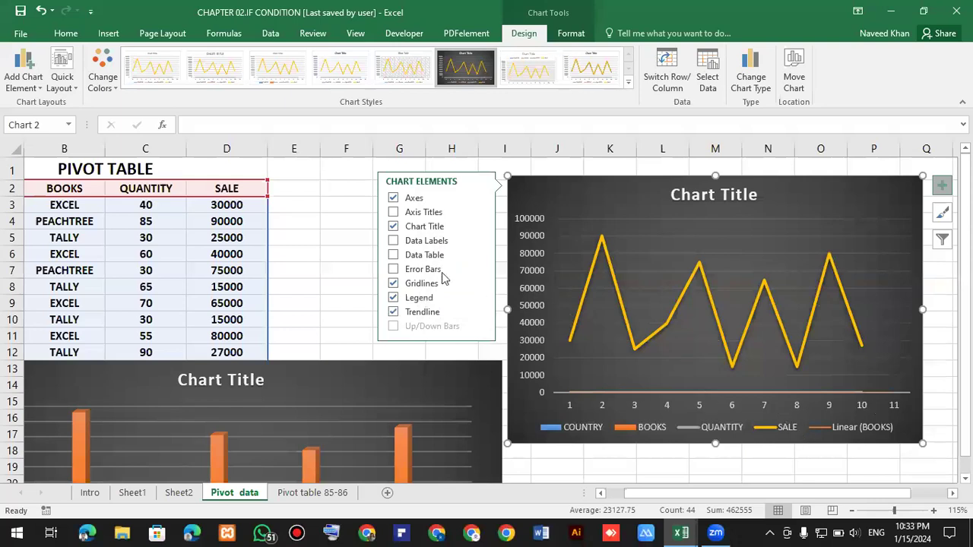
Show data labels on the combo chart.
{"action": "left_click", "coordinate": [392, 241]}
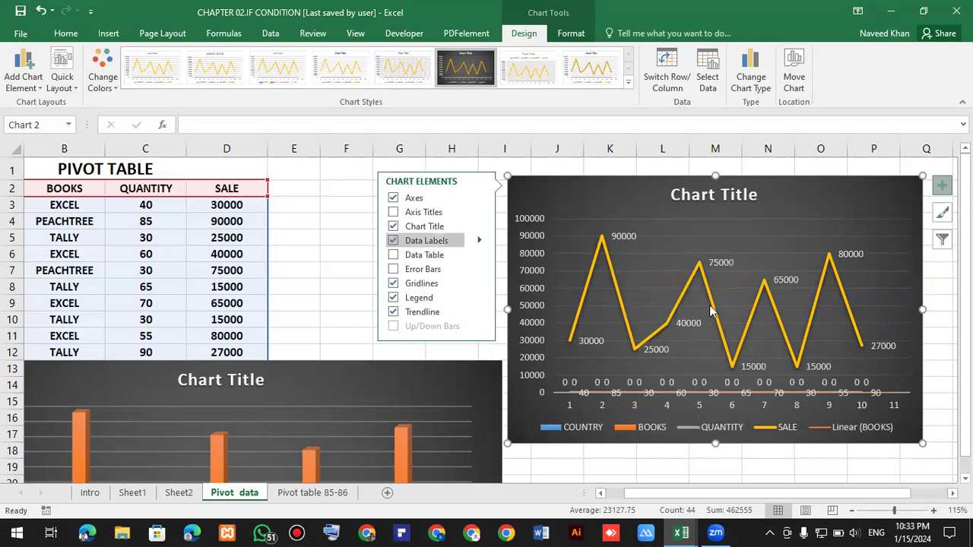
{"action": "left_click", "coordinate": [668, 282]}
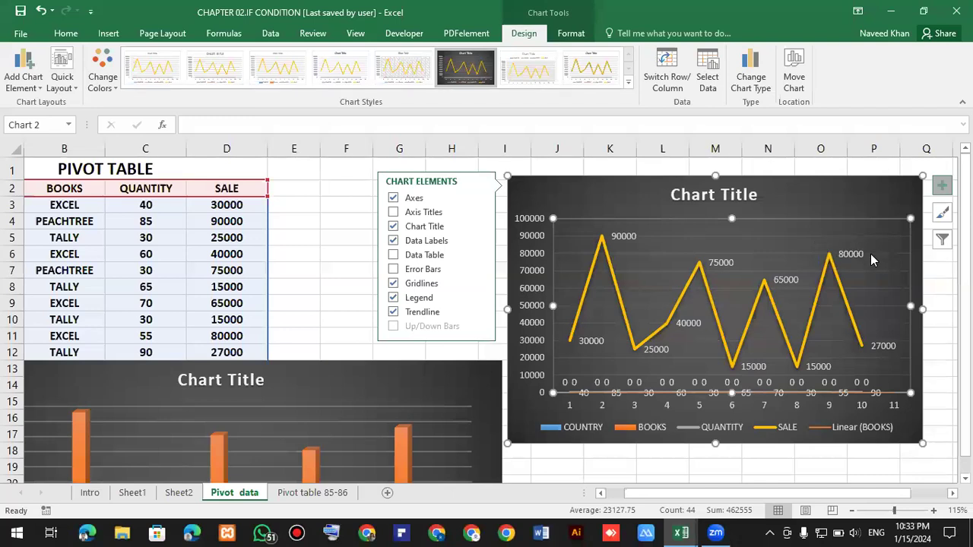
Delete the combo chart.
{"action": "left_click", "coordinate": [811, 187]}
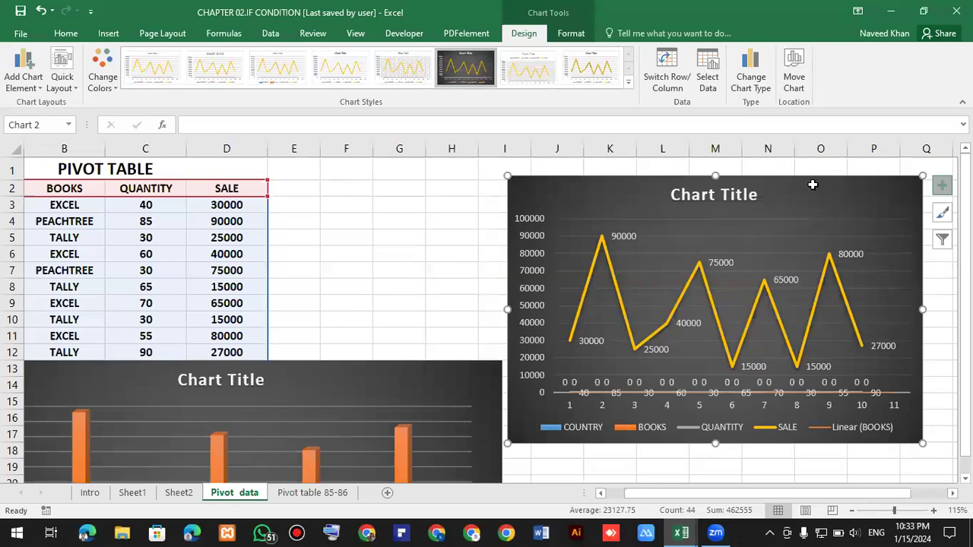
{"action": "key", "text": "Delete"}
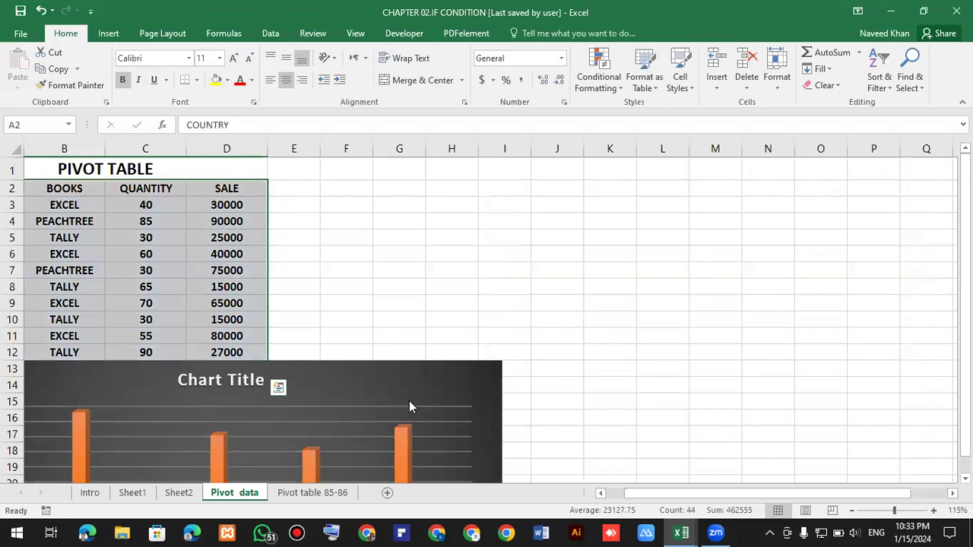
{"action": "key", "text": "F11"}
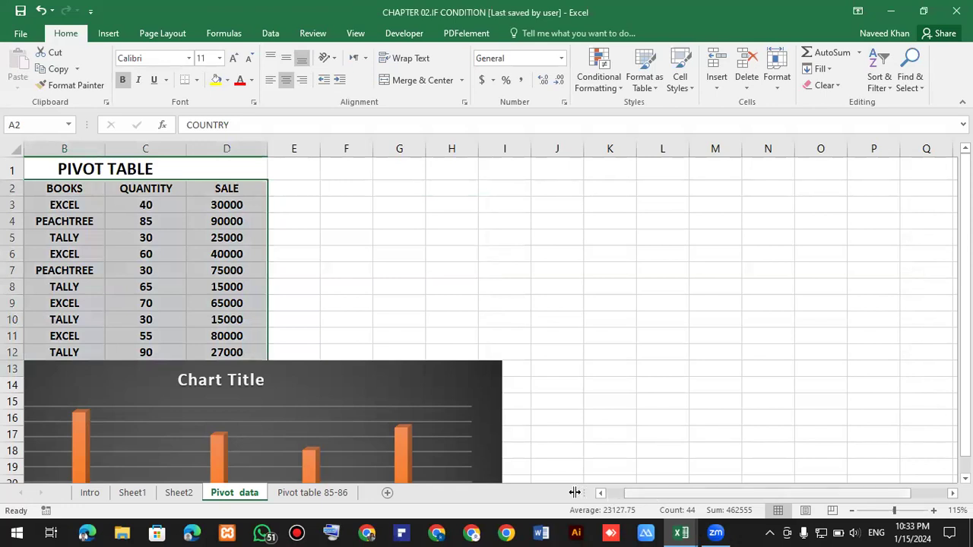
{"action": "left_click_drag", "start_coordinate": [640, 499], "coordinate": [569, 498]}
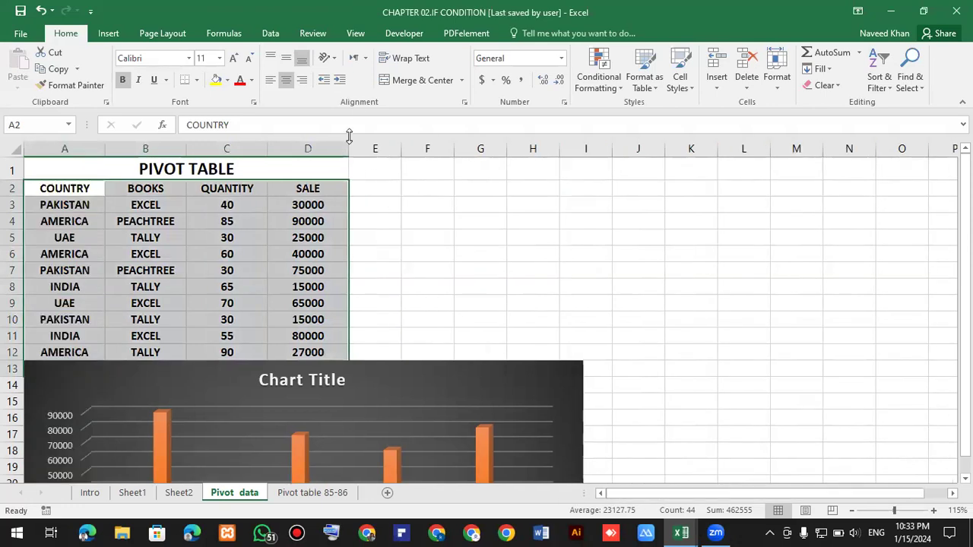
{"action": "left_click", "coordinate": [113, 36]}
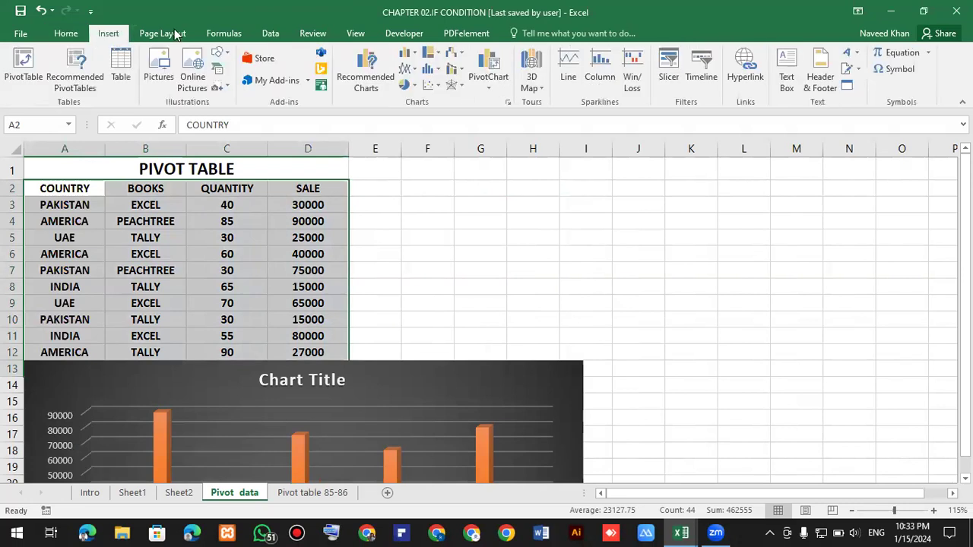
{"action": "left_click", "coordinate": [414, 86]}
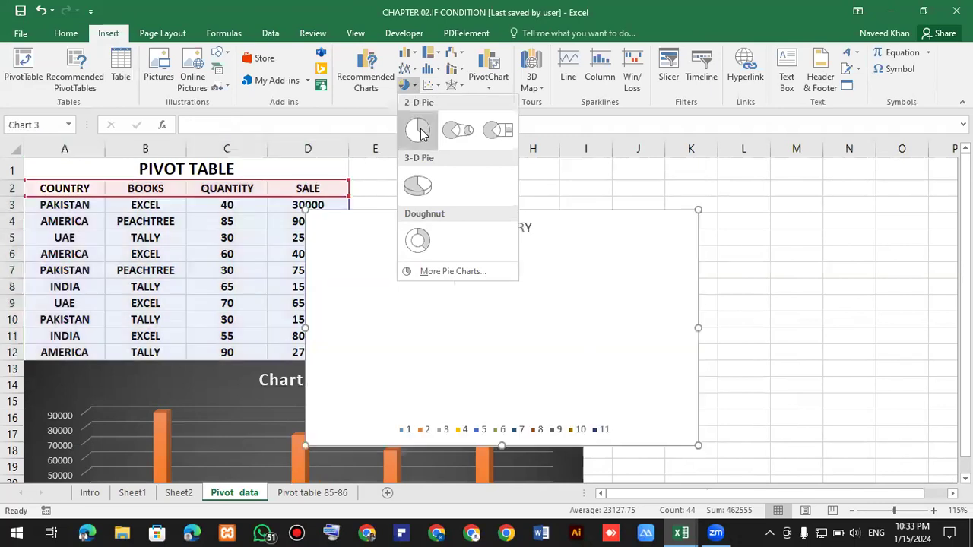
{"action": "left_click", "coordinate": [422, 130]}
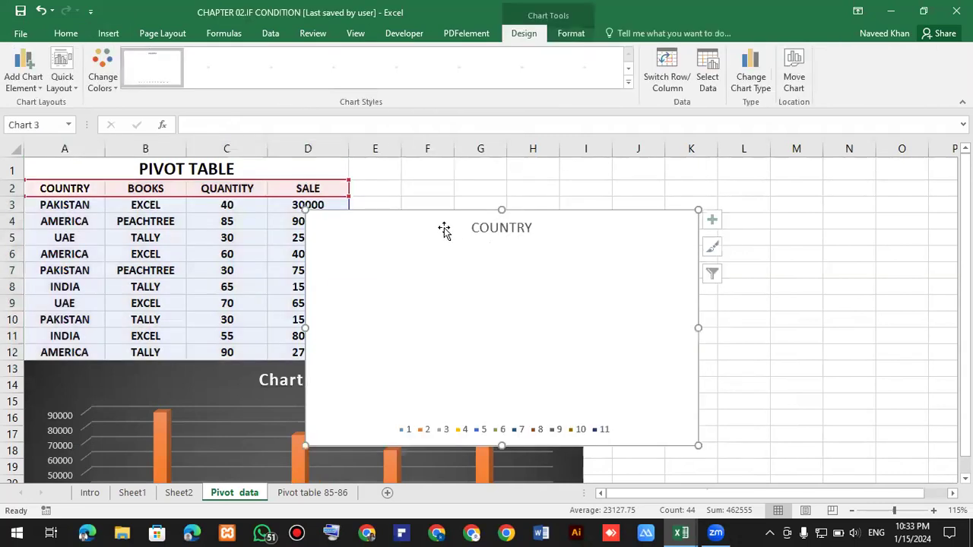
{"action": "left_click_drag", "start_coordinate": [585, 238], "coordinate": [697, 222]}
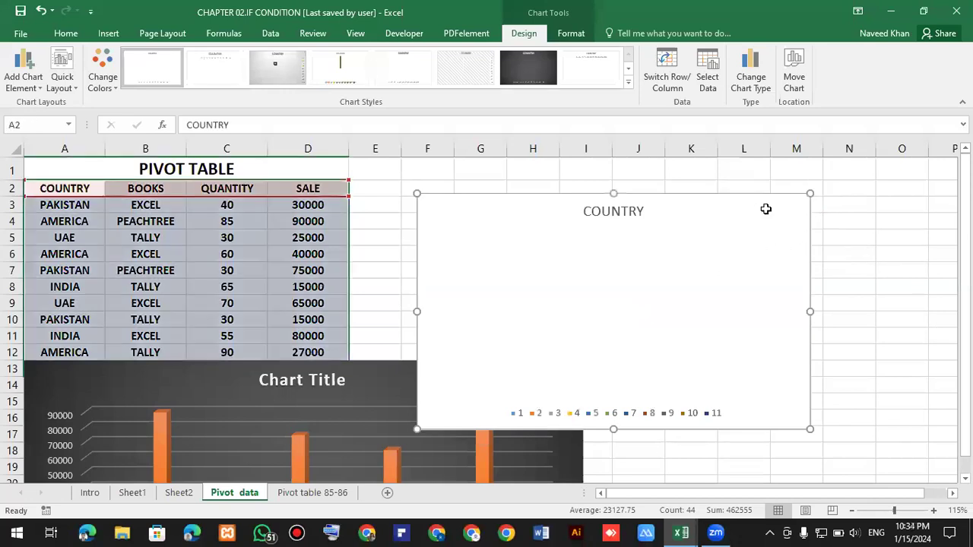
{"action": "key", "text": "Delete"}
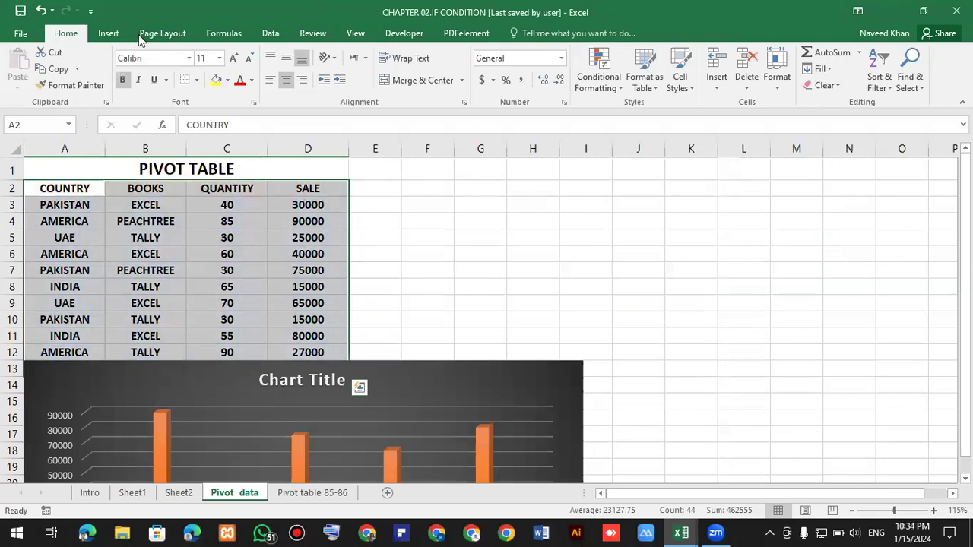
{"action": "left_click", "coordinate": [108, 34]}
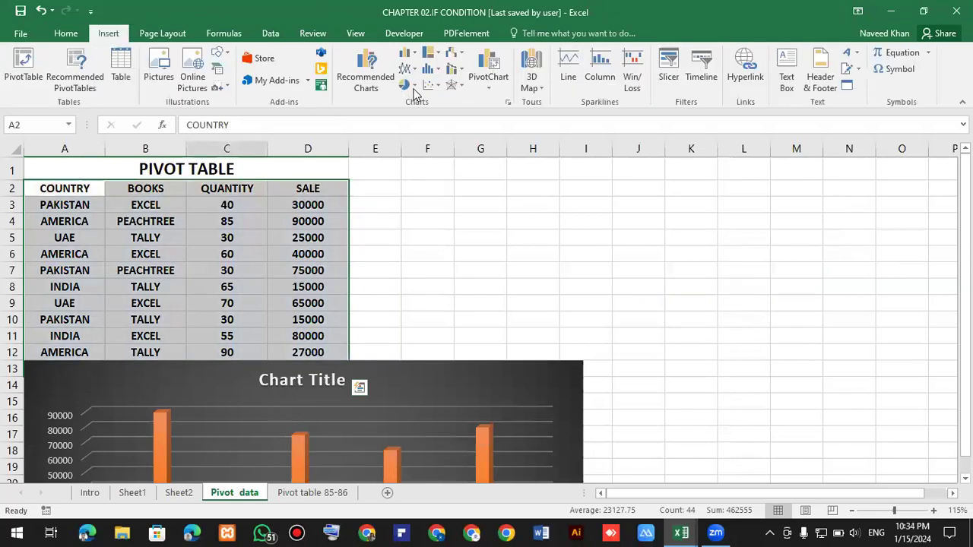
{"action": "left_click", "coordinate": [406, 85]}
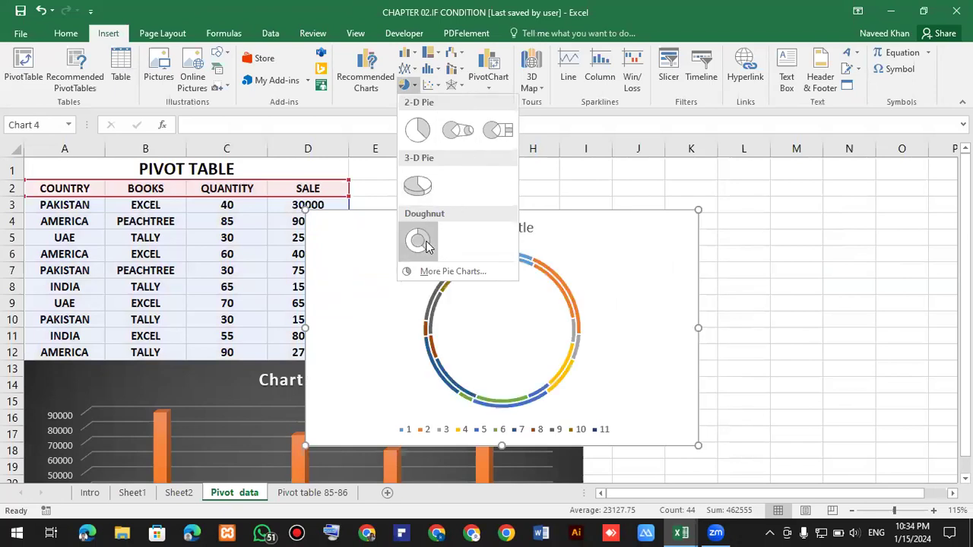
{"action": "left_click", "coordinate": [274, 224]}
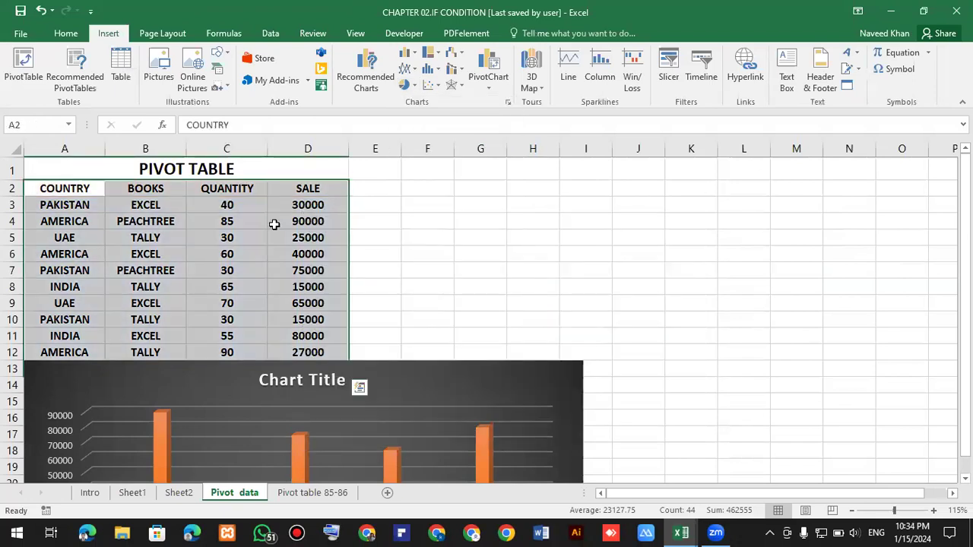
{"action": "left_click", "coordinate": [274, 224]}
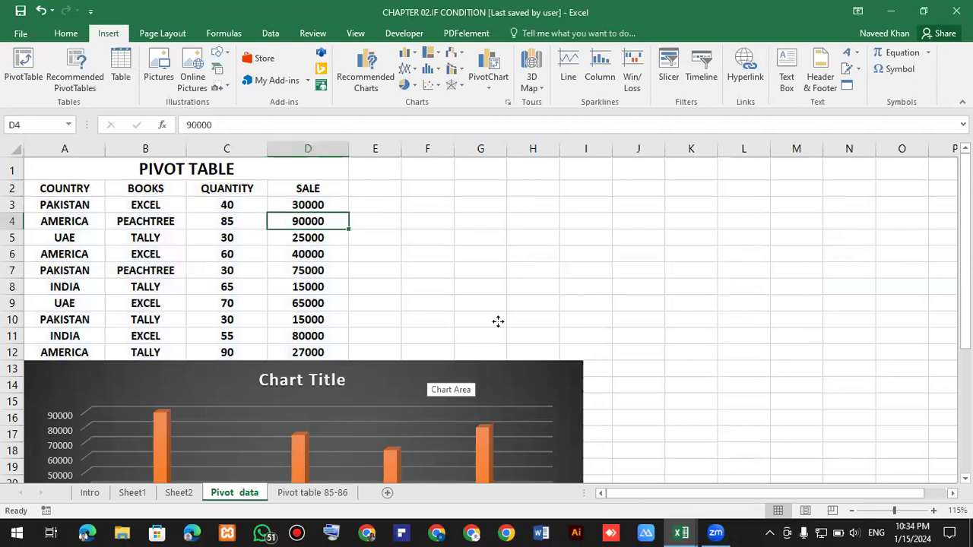
Move the 3-D column chart up beside the data table.
{"action": "left_click_drag", "start_coordinate": [498, 322], "coordinate": [719, 185]}
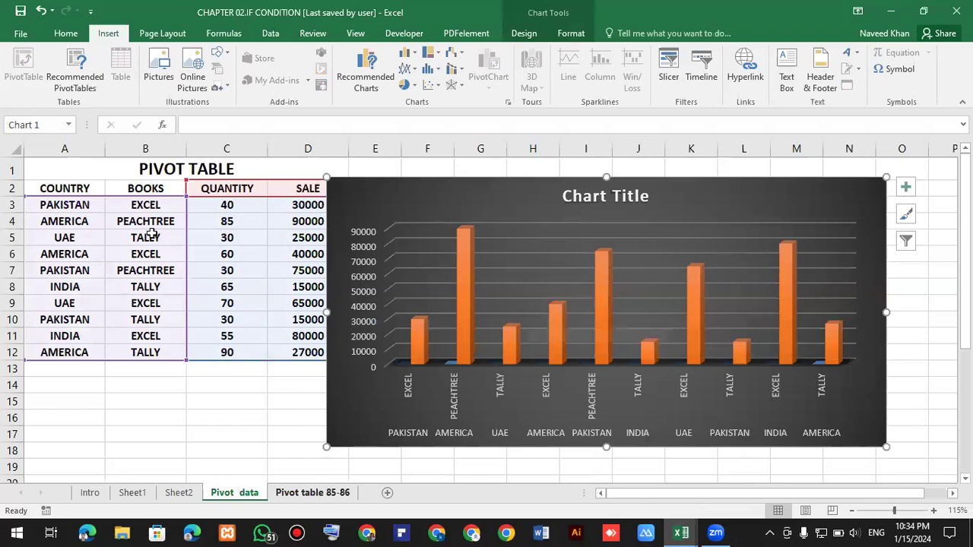
Insert a Pie PivotChart from the PivotTable on the Pivot table 85-86 sheet.
{"action": "left_click", "coordinate": [320, 498]}
{"action": "key", "text": "Down"}
{"action": "key", "text": "Down"}
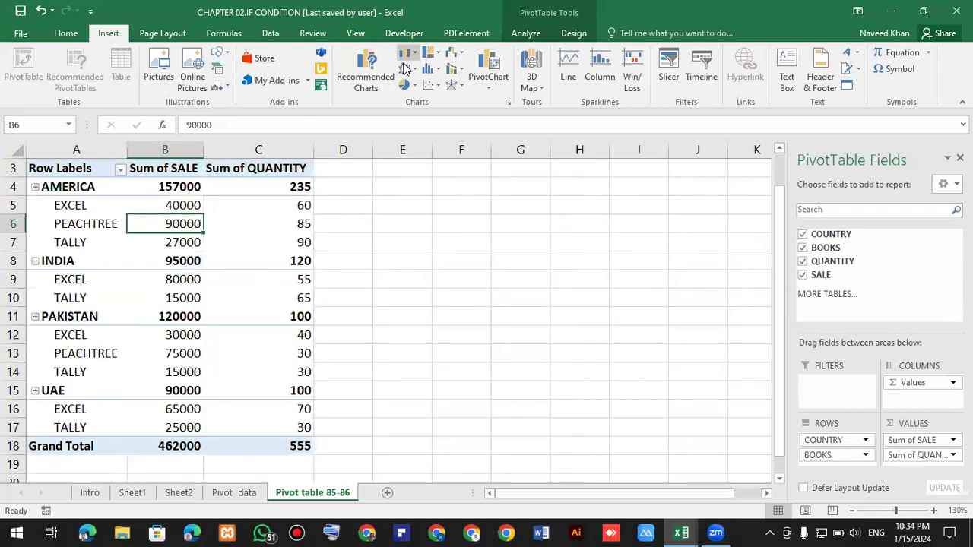
{"action": "left_click", "coordinate": [225, 242]}
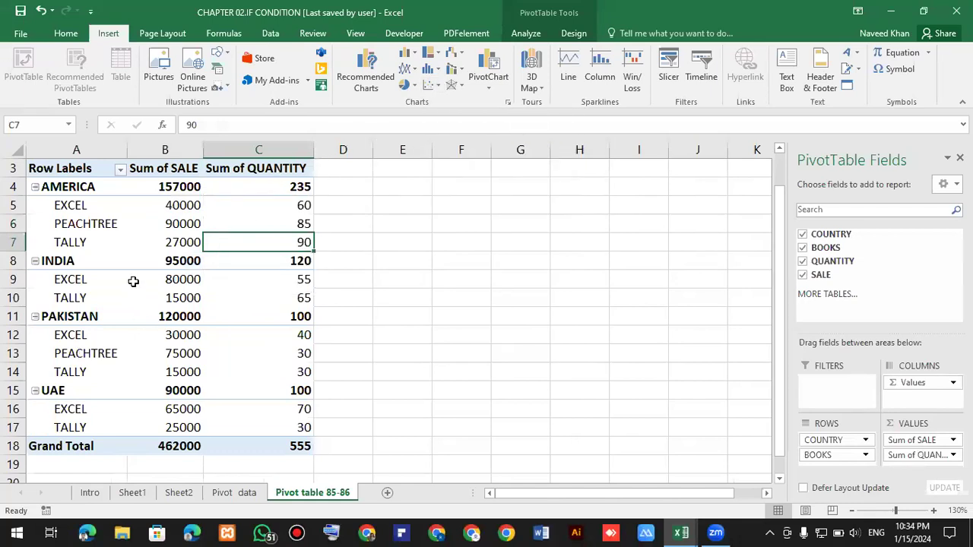
{"action": "left_click", "coordinate": [175, 279]}
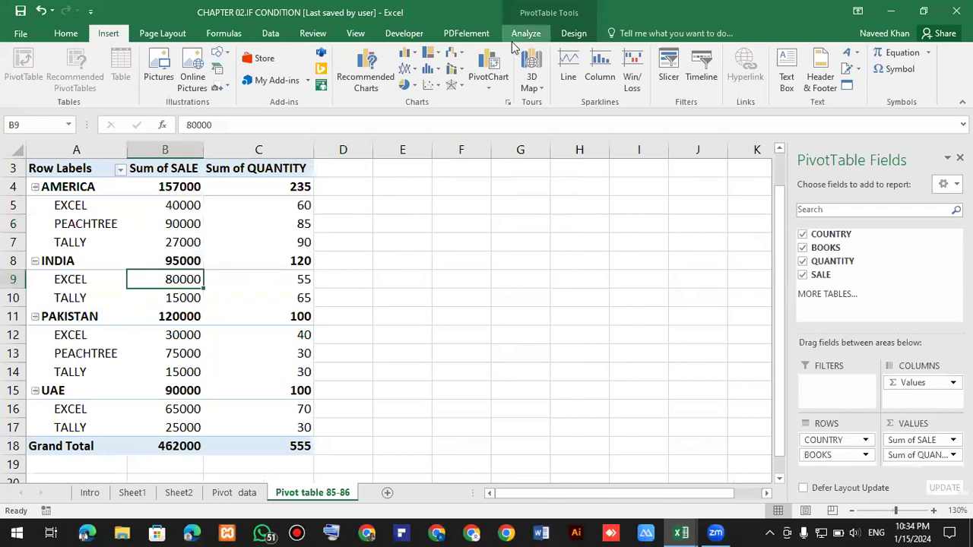
{"action": "left_click", "coordinate": [572, 35]}
{"action": "left_click", "coordinate": [521, 38]}
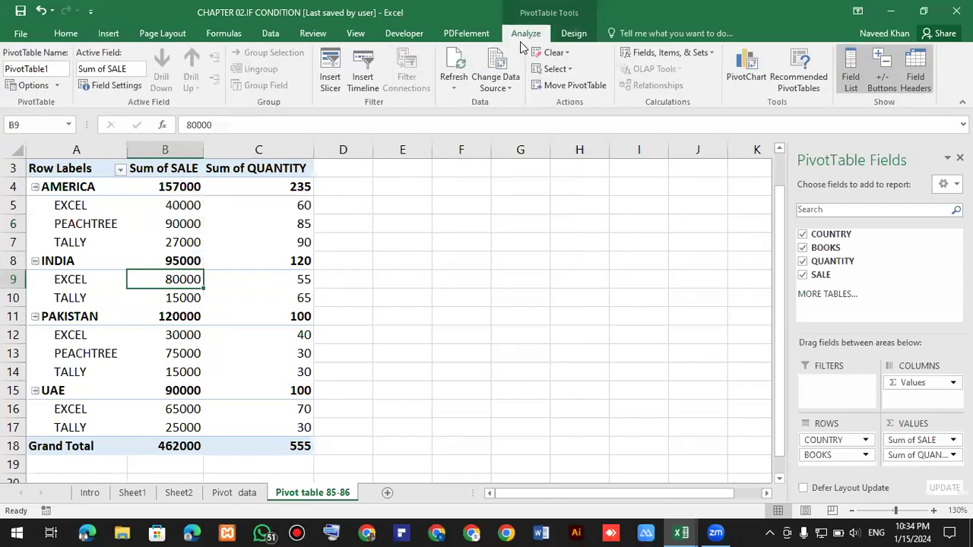
{"action": "left_click", "coordinate": [734, 76]}
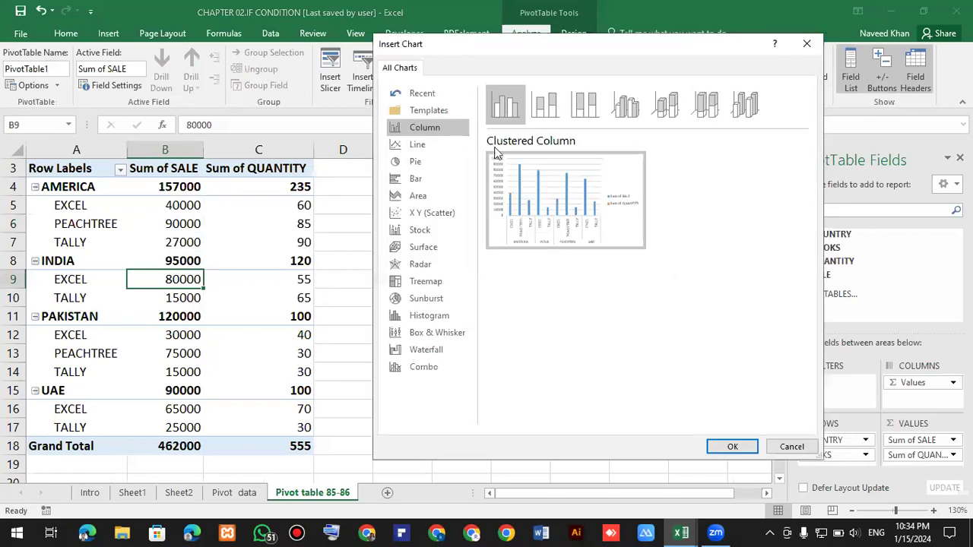
{"action": "left_click", "coordinate": [430, 160]}
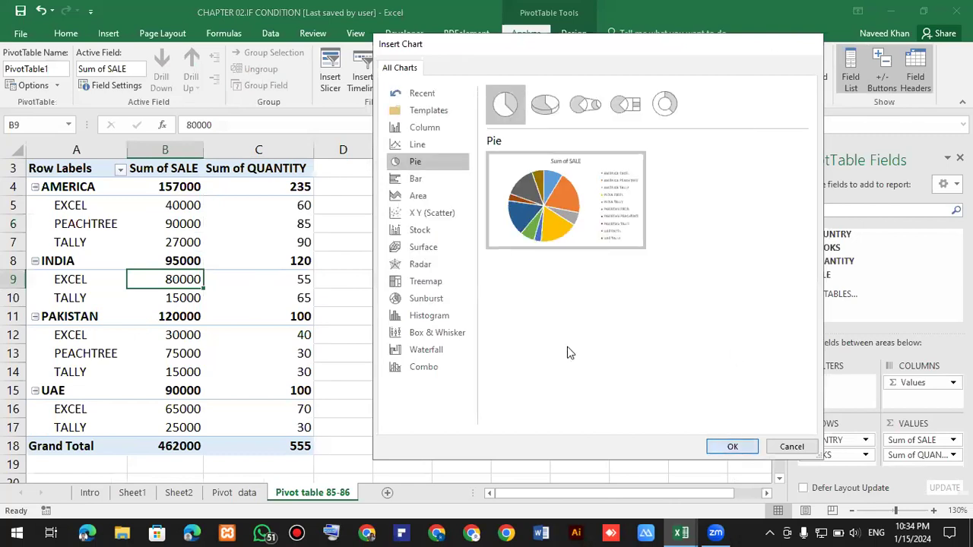
{"action": "double_click", "coordinate": [555, 201]}
{"action": "left_click_drag", "start_coordinate": [502, 176], "coordinate": [572, 179]}
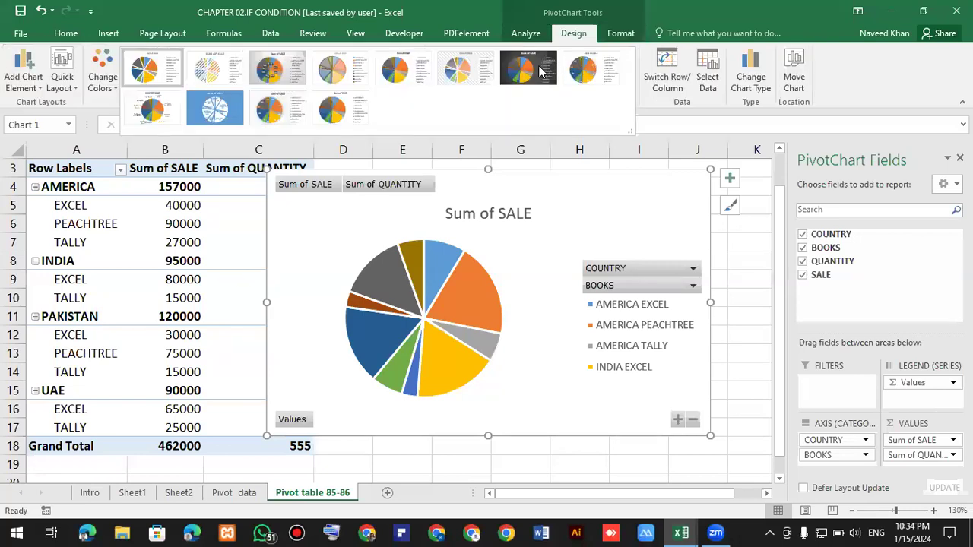
Apply the dark chart style to the pie PivotChart and add data labels.
{"action": "left_click", "coordinate": [536, 72]}
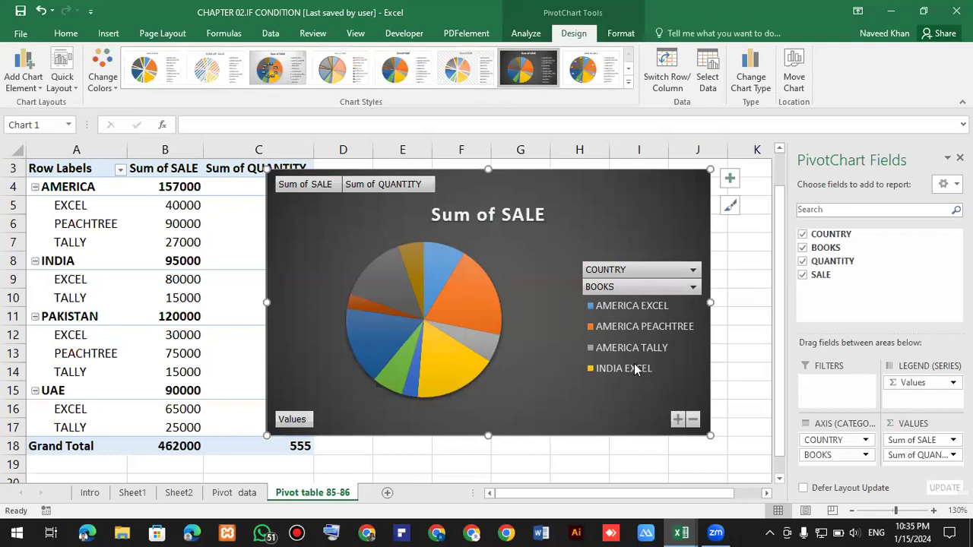
{"action": "left_click", "coordinate": [729, 182]}
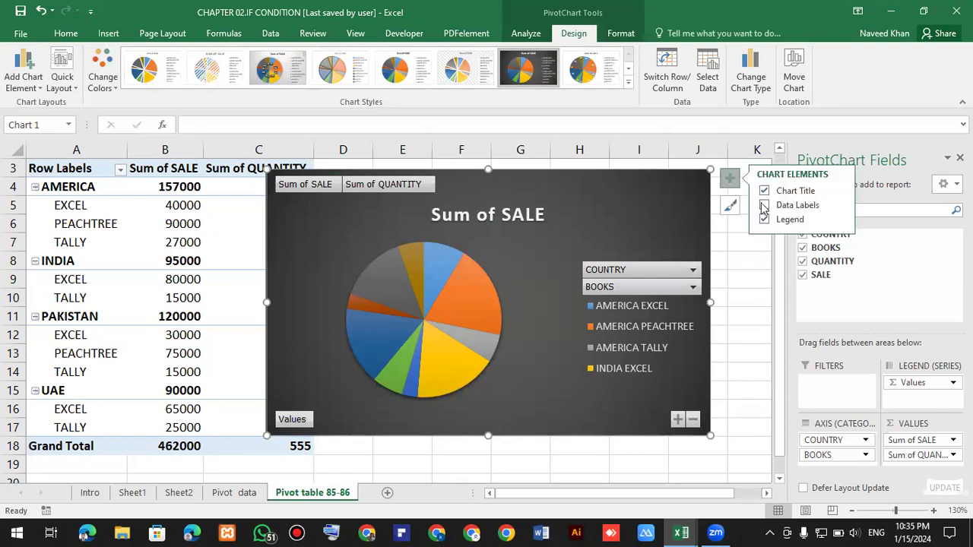
{"action": "left_click", "coordinate": [764, 206]}
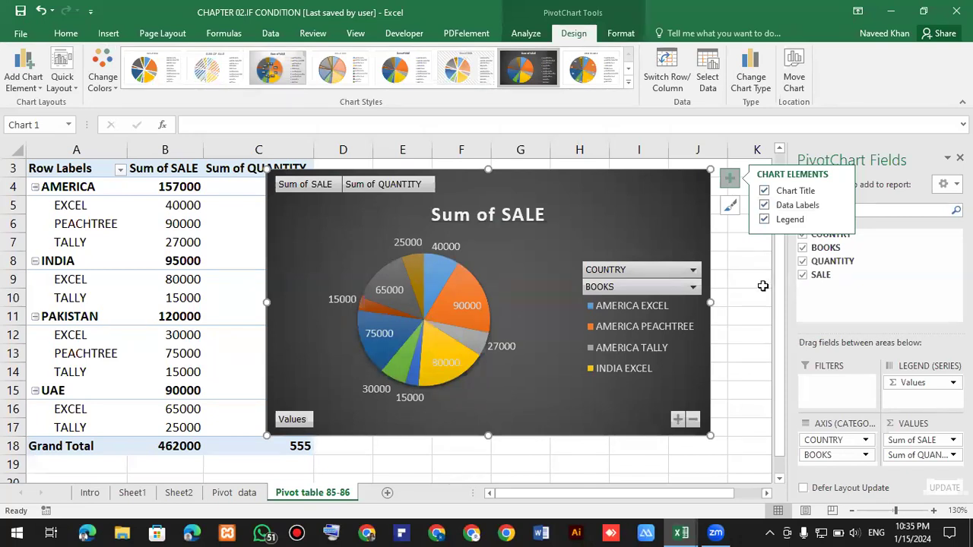
Collapse the pie chart's country field and expand it again.
{"action": "left_click", "coordinate": [692, 422]}
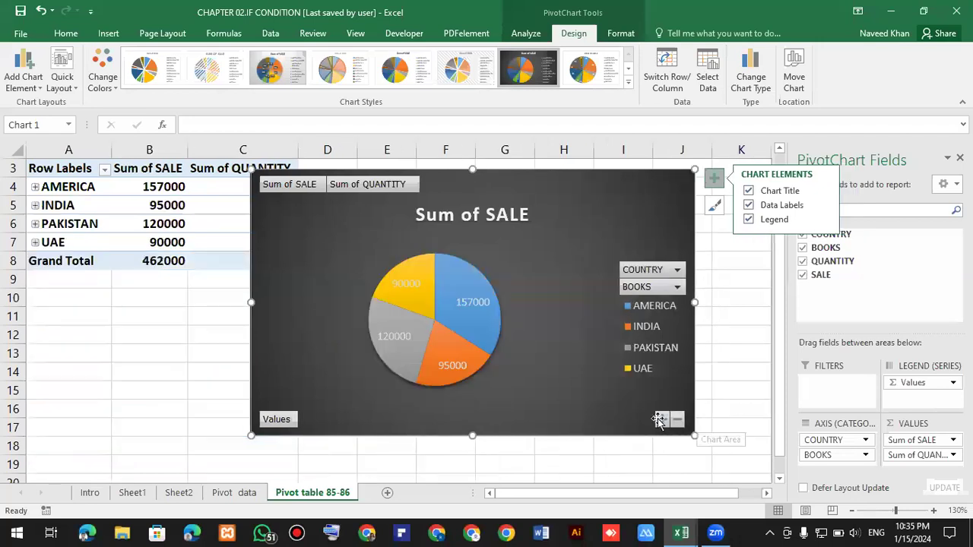
{"action": "left_click", "coordinate": [659, 419]}
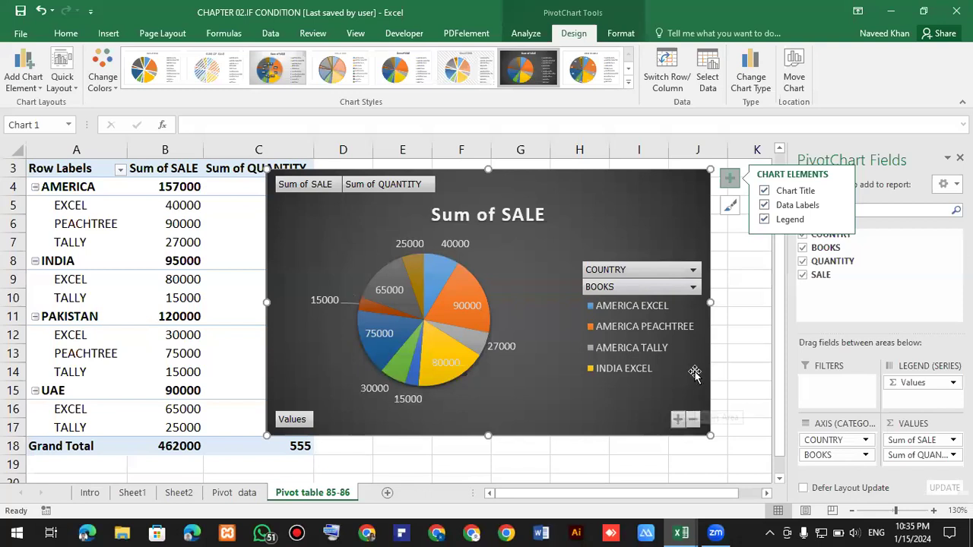
Enlarge the pie PivotChart by resizing it from its corner.
{"action": "left_click", "coordinate": [605, 331]}
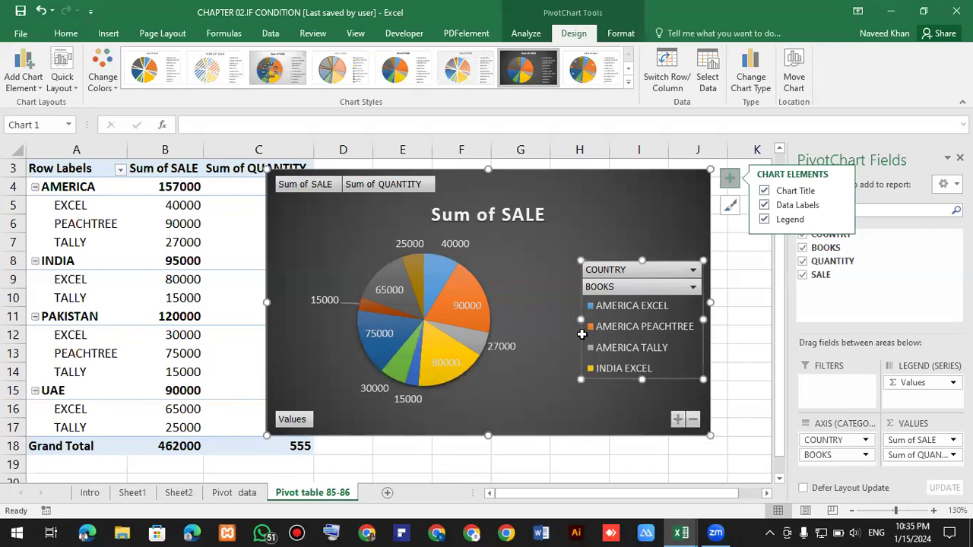
{"action": "scroll", "coordinate": [479, 364], "scroll_direction": "down", "scroll_amount": 3}
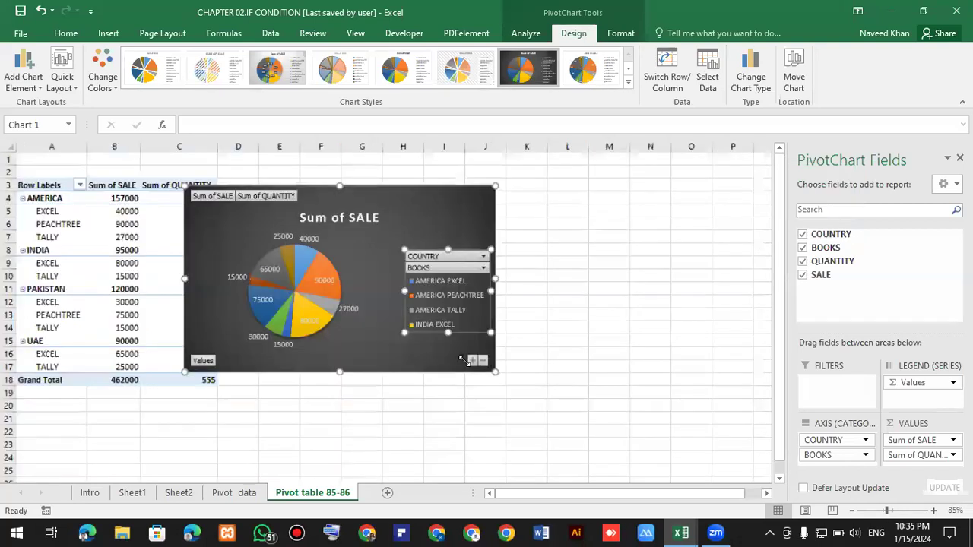
{"action": "left_click_drag", "start_coordinate": [462, 356], "coordinate": [642, 409]}
{"action": "left_click", "coordinate": [679, 361]}
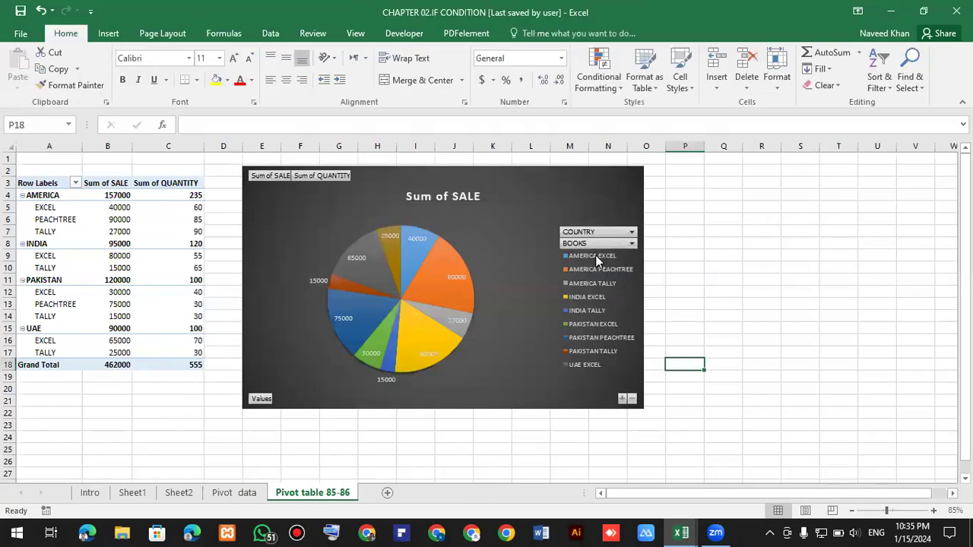
Resize the pie chart's legend taller so all country and book entries show.
{"action": "left_click", "coordinate": [596, 255]}
{"action": "left_click_drag", "start_coordinate": [560, 372], "coordinate": [545, 398]}
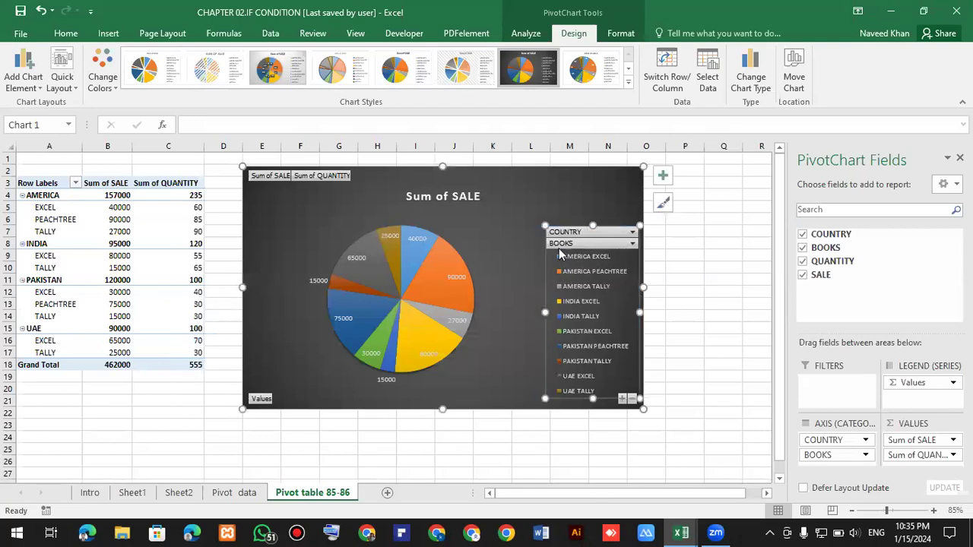
{"action": "left_click_drag", "start_coordinate": [545, 225], "coordinate": [515, 182]}
{"action": "left_click", "coordinate": [697, 268]}
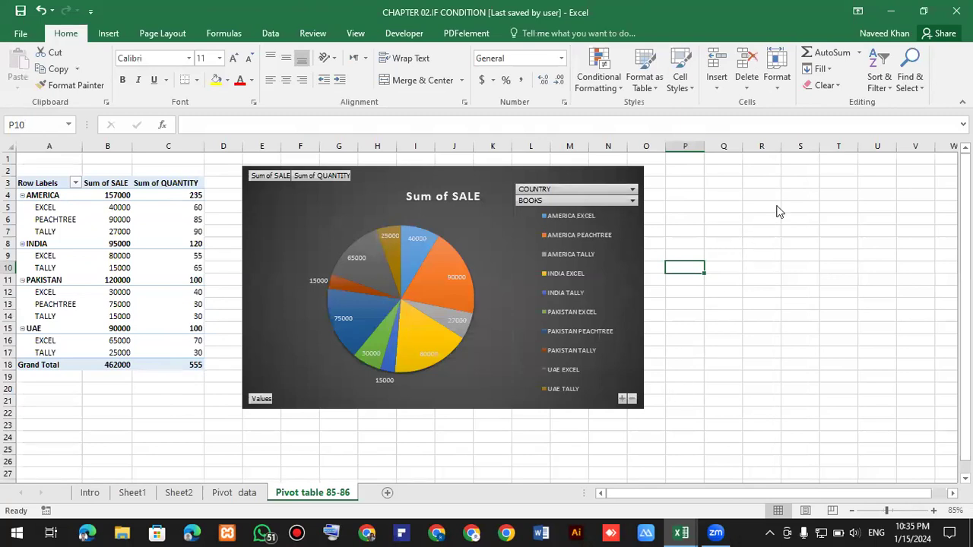
Pull the UAE EXCEL and INDIA EXCEL slices out of the pie chart.
{"action": "left_click", "coordinate": [598, 225]}
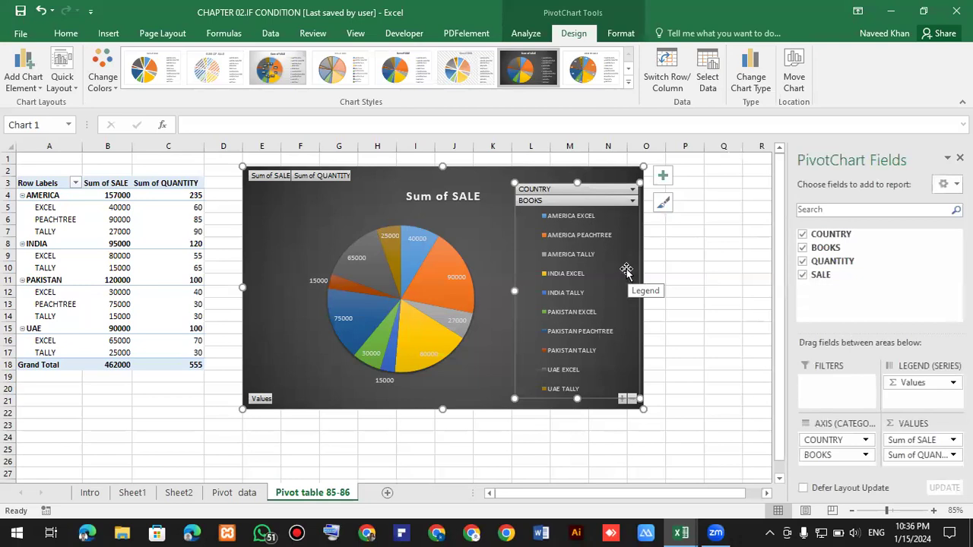
{"action": "scroll", "coordinate": [623, 269], "scroll_direction": "up", "scroll_amount": 1, "text": "ctrl"}
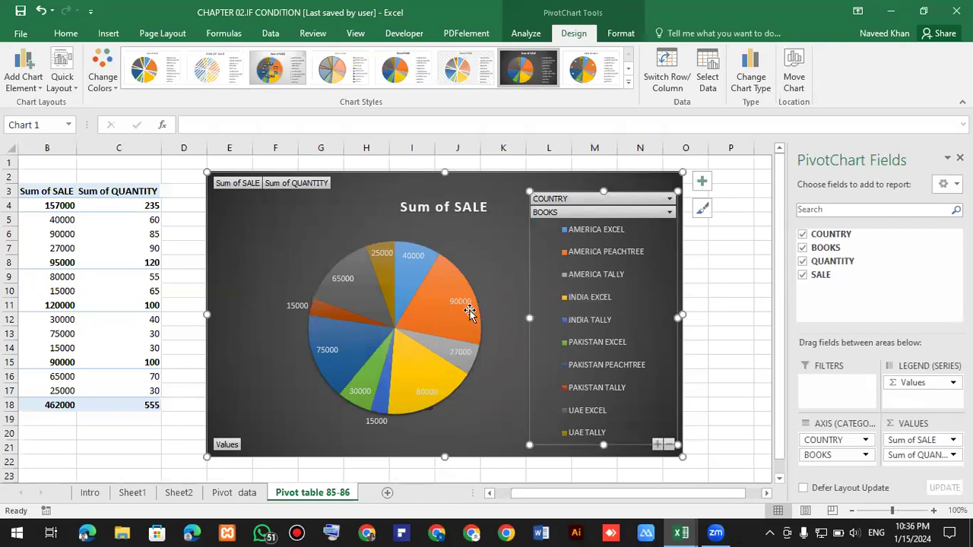
{"action": "mouse_move", "coordinate": [471, 317]}
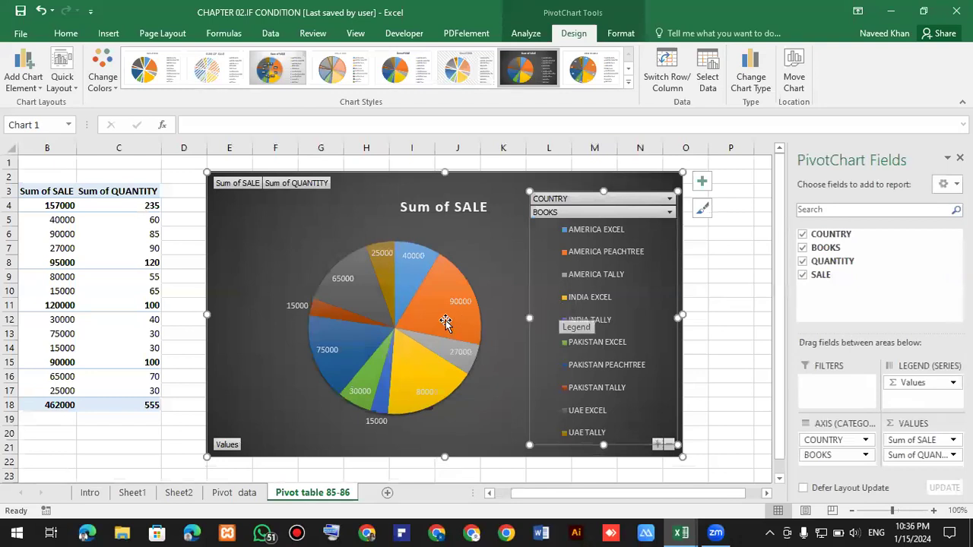
{"action": "left_click", "coordinate": [368, 291]}
{"action": "left_click", "coordinate": [366, 291]}
{"action": "left_click_drag", "start_coordinate": [366, 292], "coordinate": [396, 320]}
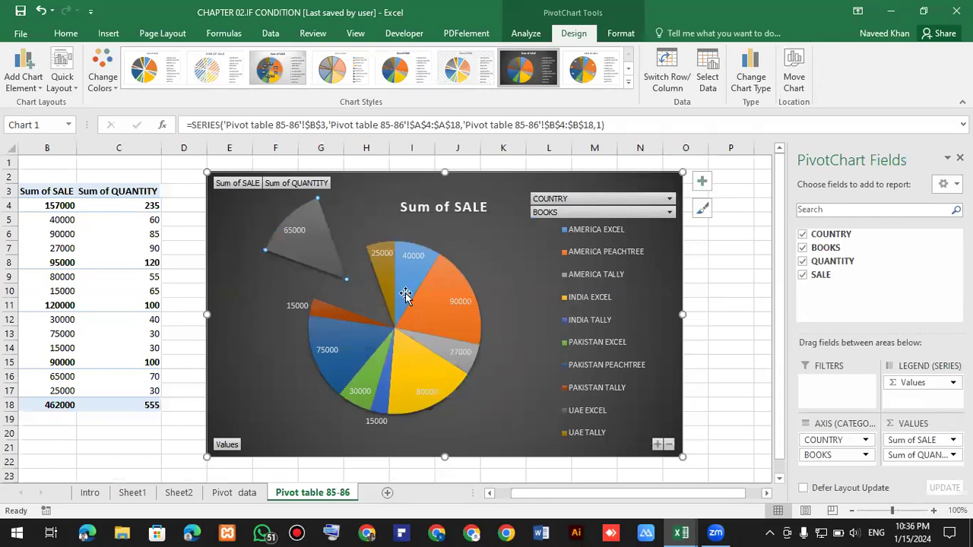
{"action": "left_click", "coordinate": [418, 366]}
{"action": "left_click", "coordinate": [454, 314]}
{"action": "double_click", "coordinate": [454, 315]}
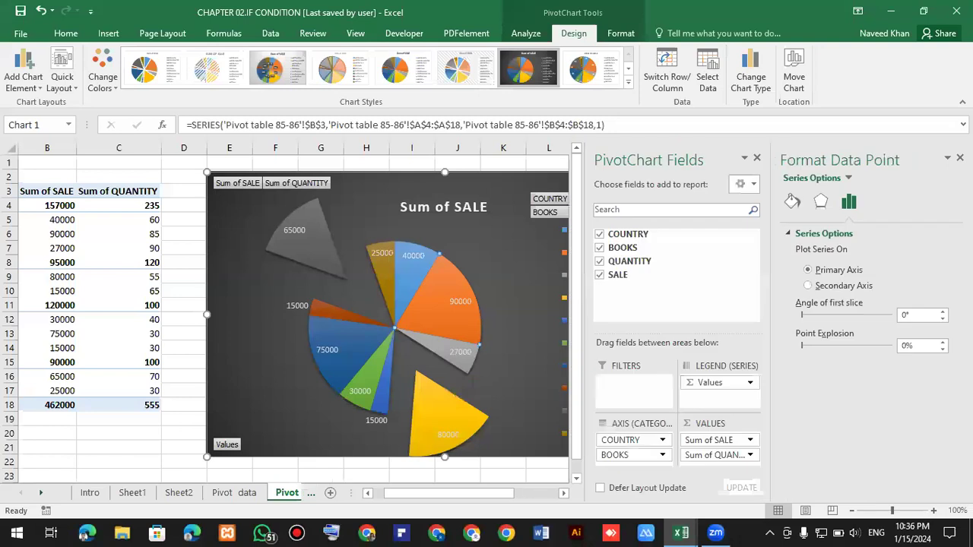
{"action": "left_click", "coordinate": [960, 157]}
Pull the AMERICA PEACHTREE and PAKISTAN PEACHTREE slices out, then undo the slice explosions.
{"action": "left_click_drag", "start_coordinate": [437, 292], "coordinate": [500, 293]}
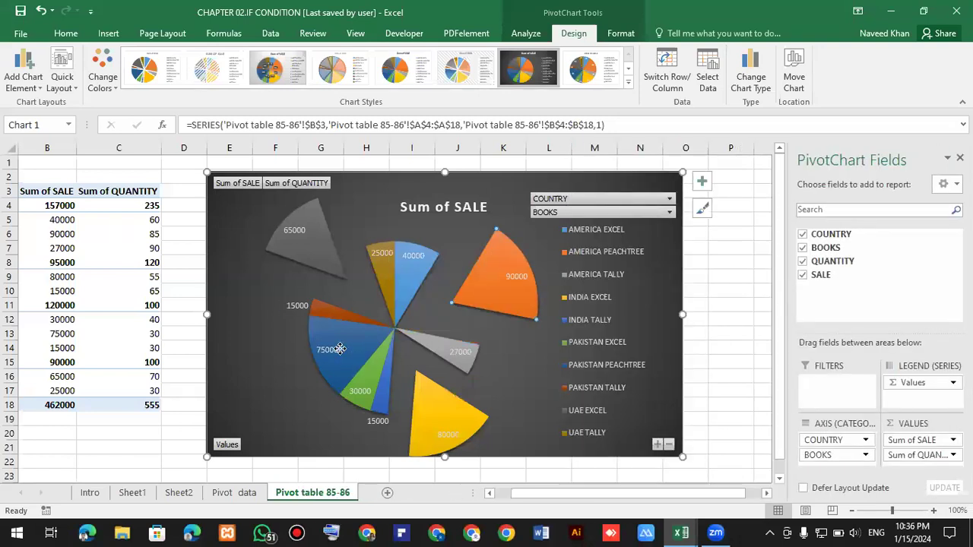
{"action": "left_click", "coordinate": [337, 349]}
{"action": "left_click", "coordinate": [367, 342]}
{"action": "left_click", "coordinate": [367, 342]}
{"action": "left_click_drag", "start_coordinate": [324, 351], "coordinate": [345, 383]}
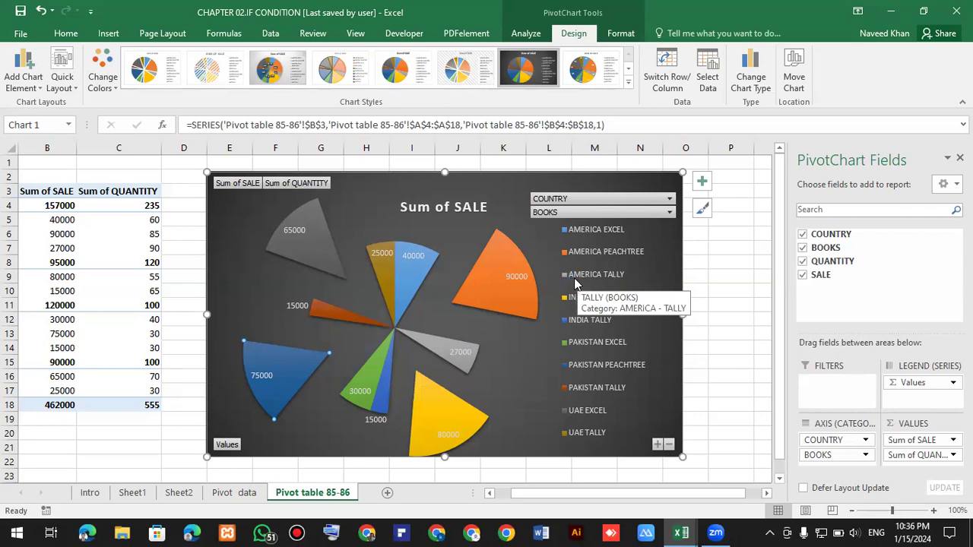
{"action": "key", "text": "ctrl+z"}
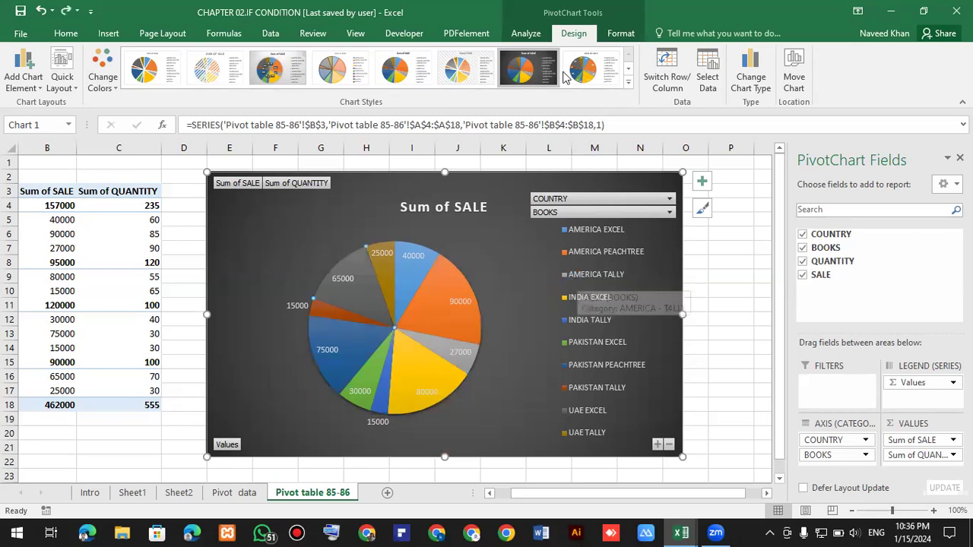
Preview several chart styles on the pie chart before returning to the dark style.
{"action": "left_click", "coordinate": [628, 82]}
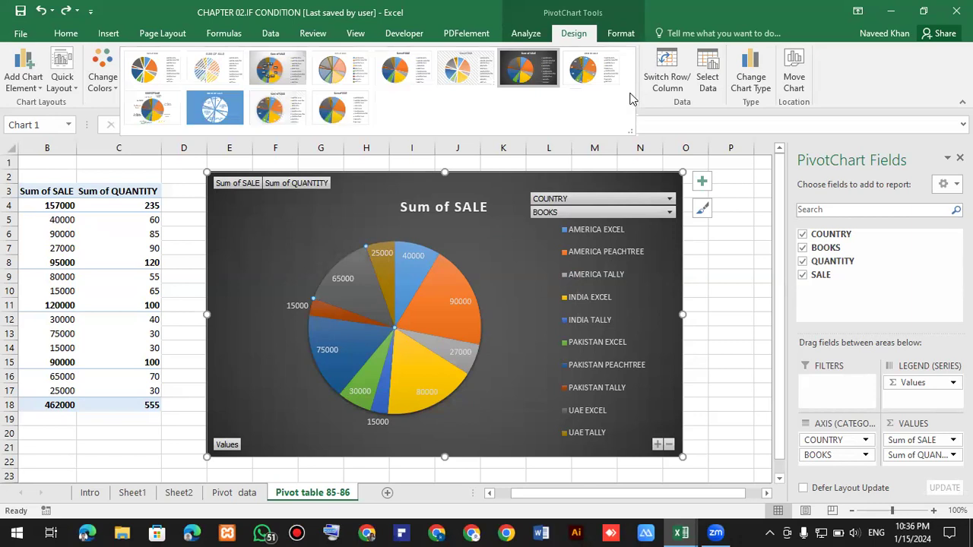
{"action": "left_click", "coordinate": [586, 76]}
{"action": "left_click", "coordinate": [279, 79]}
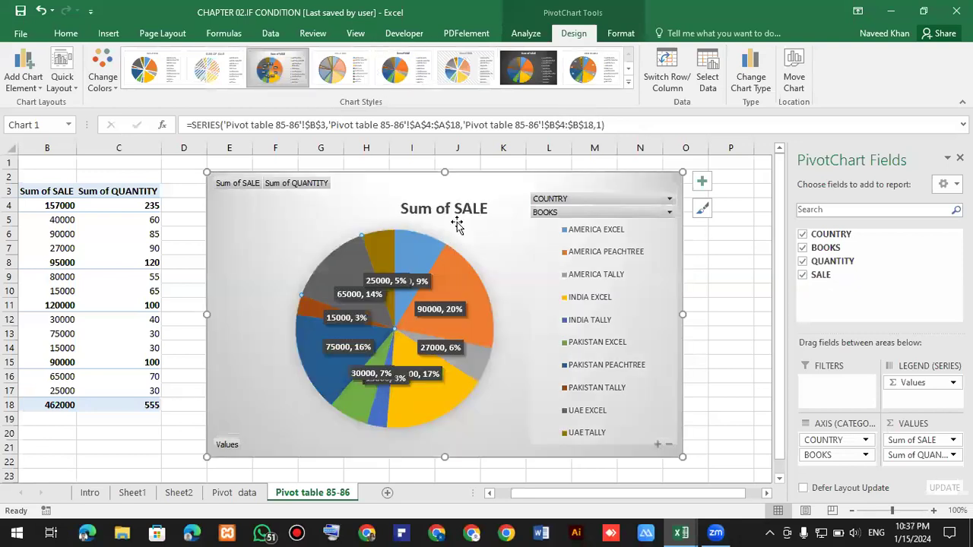
{"action": "left_click", "coordinate": [414, 80]}
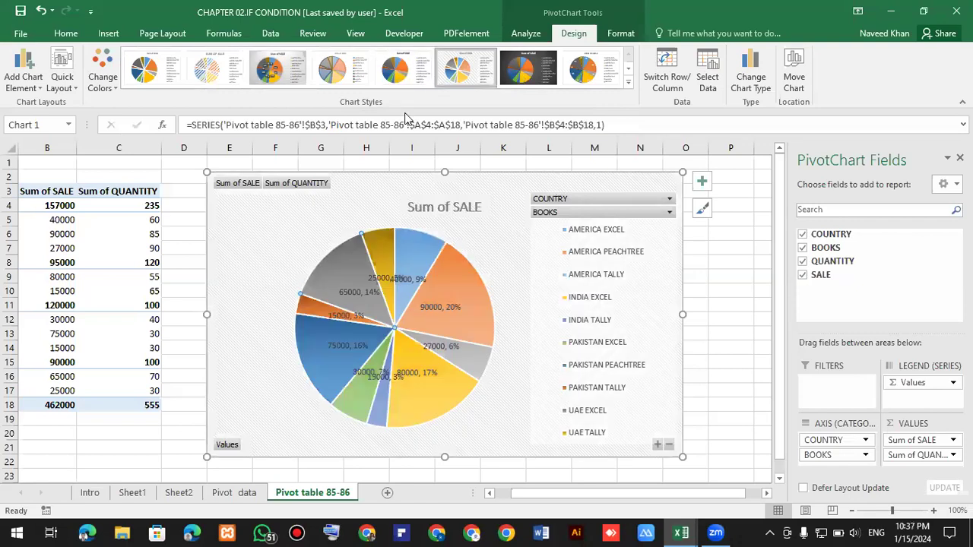
{"action": "left_click", "coordinate": [523, 77]}
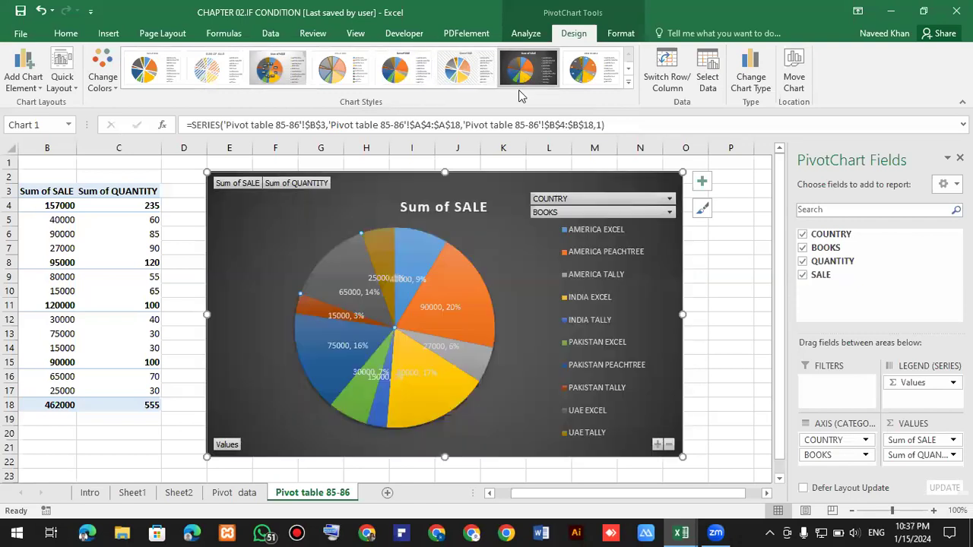
Apply the white chart style with category-name data labels to the pie chart.
{"action": "left_click", "coordinate": [629, 83]}
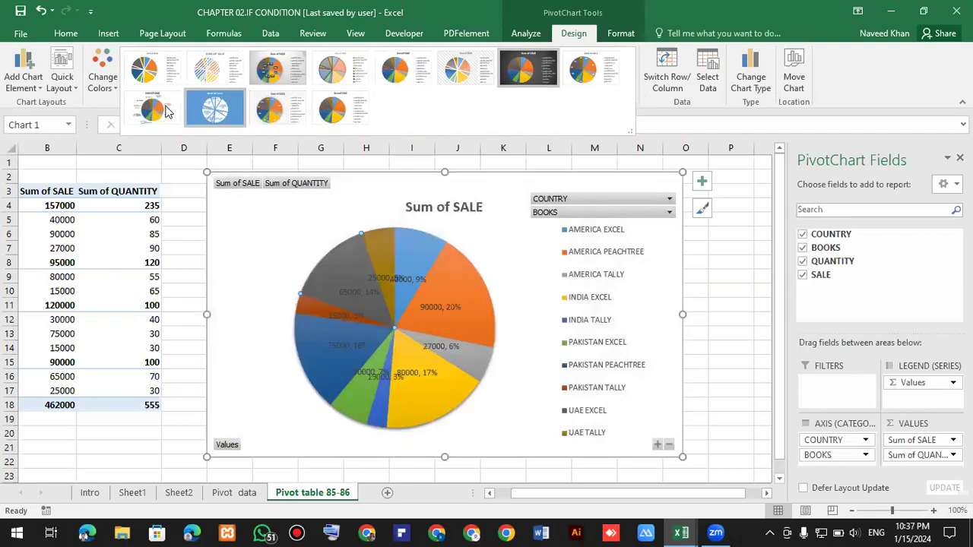
{"action": "left_click", "coordinate": [166, 111]}
{"action": "left_click", "coordinate": [717, 251]}
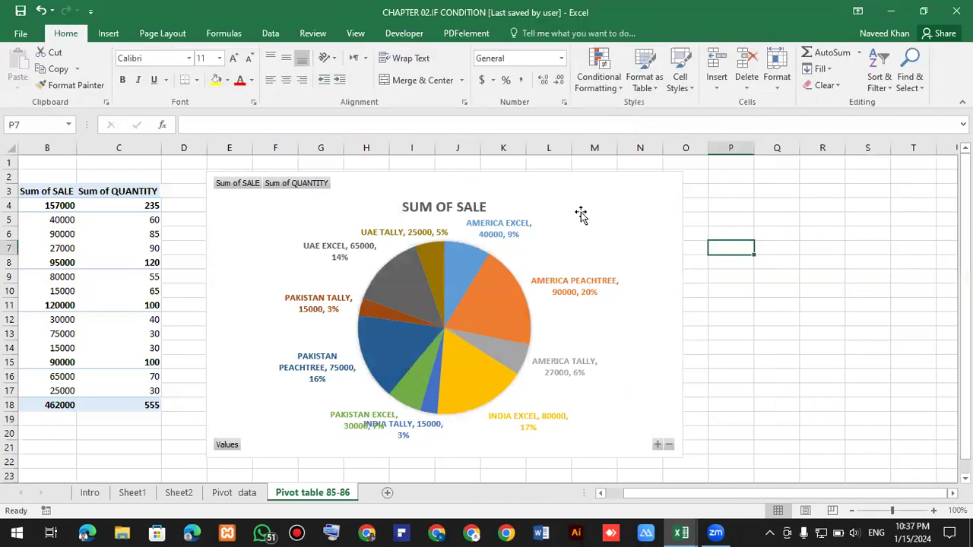
Zoom in to examine the pie chart's data labels and chart elements.
{"action": "left_click", "coordinate": [409, 239]}
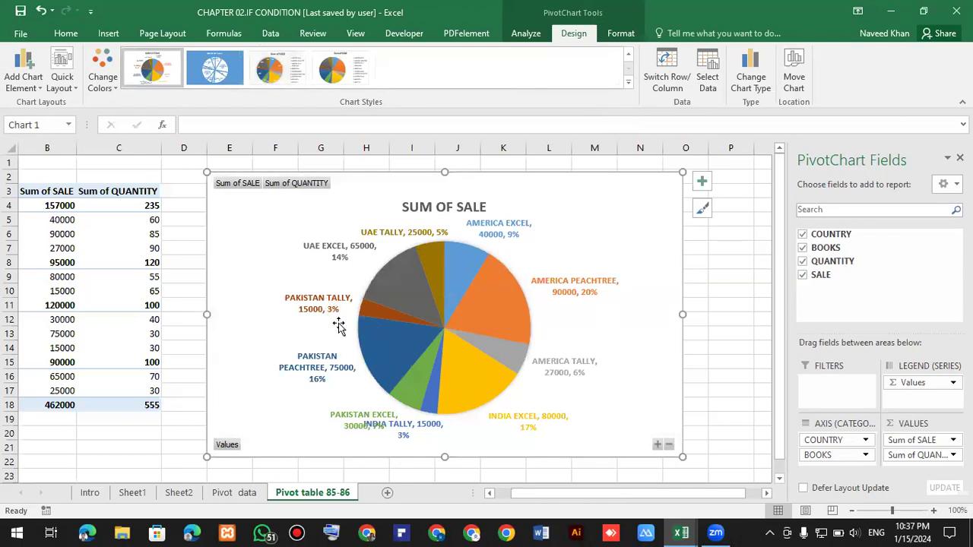
{"action": "mouse_move", "coordinate": [366, 324]}
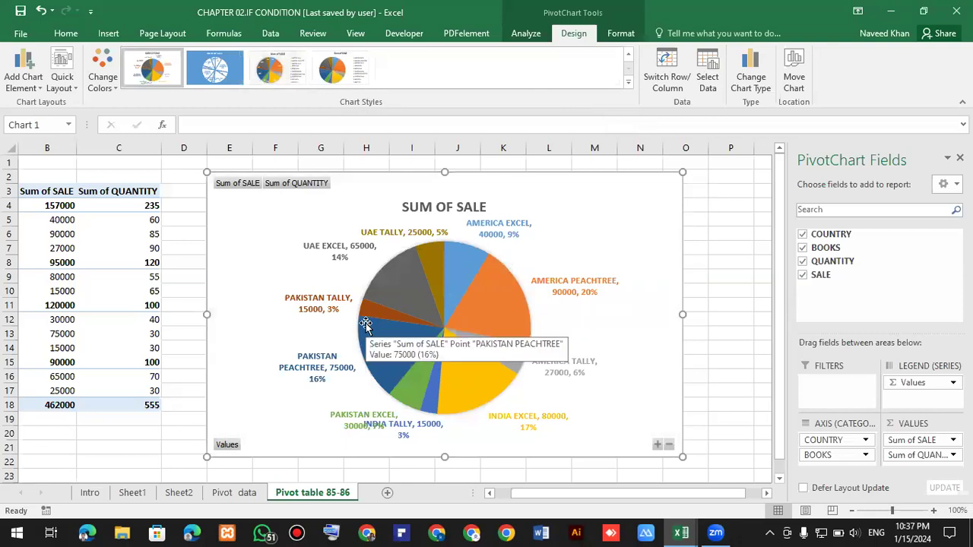
{"action": "scroll", "coordinate": [365, 325], "scroll_direction": "up", "scroll_amount": 6, "text": "ctrl"}
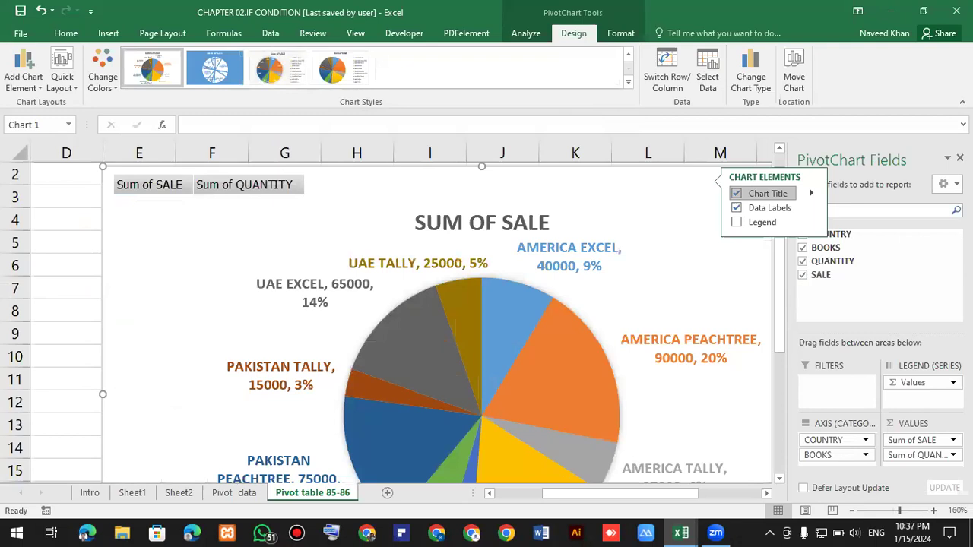
{"action": "left_click", "coordinate": [855, 235]}
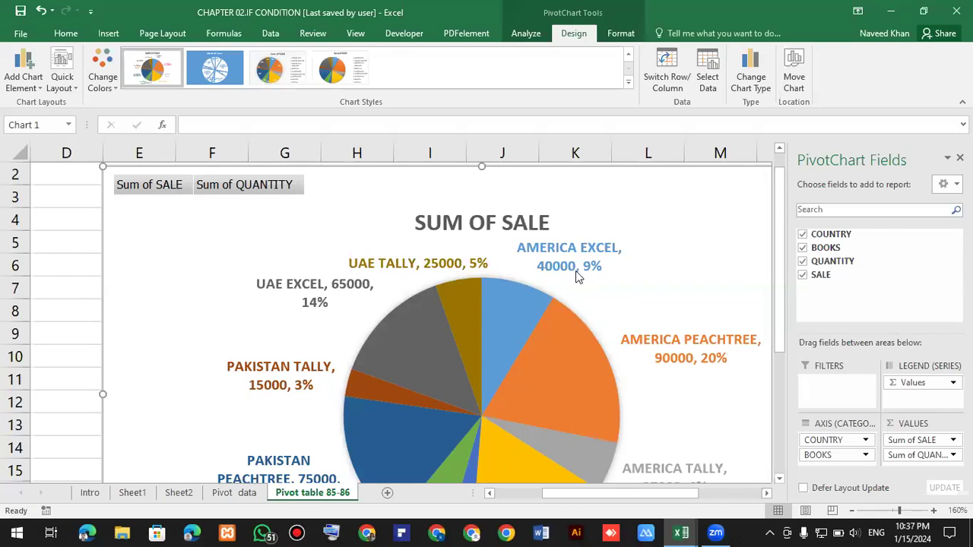
{"action": "mouse_move", "coordinate": [535, 299]}
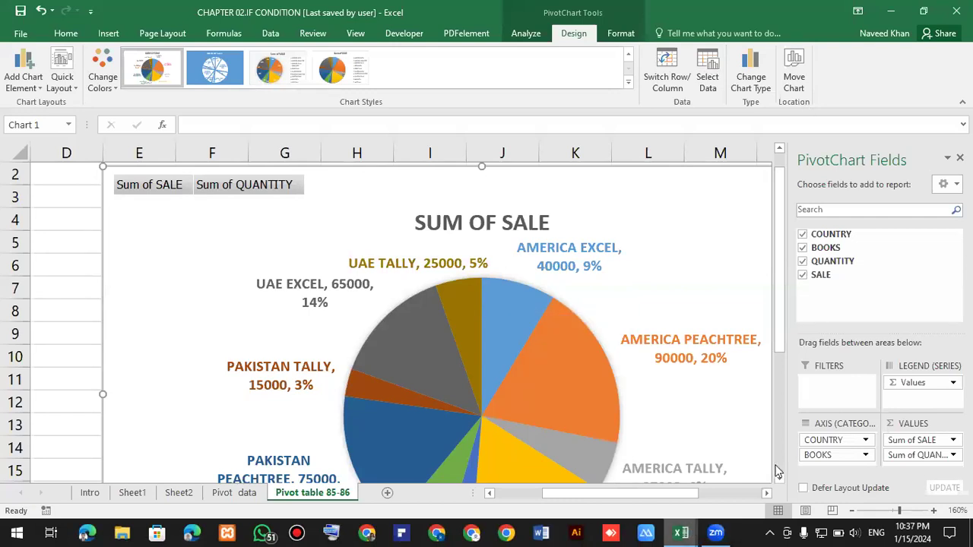
{"action": "scroll", "coordinate": [591, 316], "scroll_direction": "down", "scroll_amount": 6}
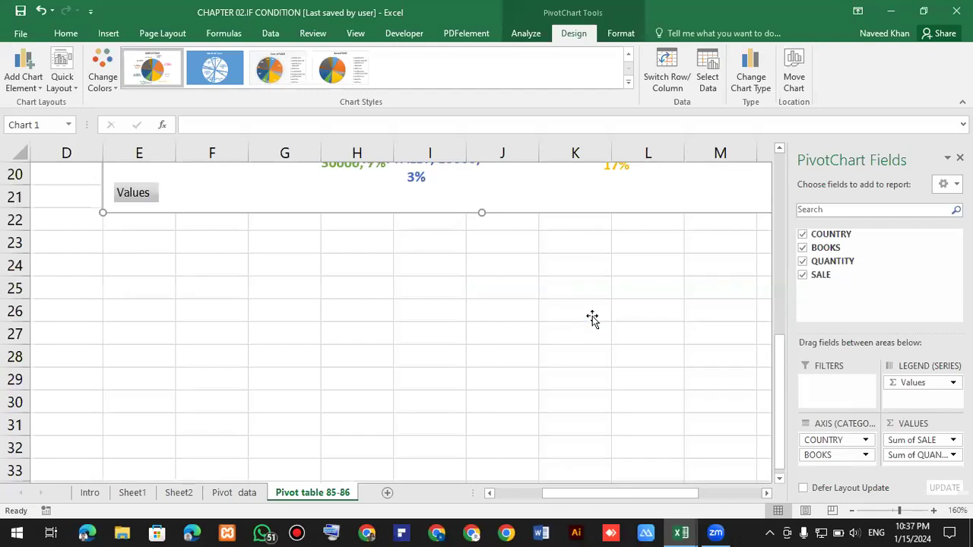
{"action": "scroll", "coordinate": [592, 319], "scroll_direction": "up", "scroll_amount": 4}
{"action": "scroll", "coordinate": [398, 315], "scroll_direction": "down", "scroll_amount": 2}
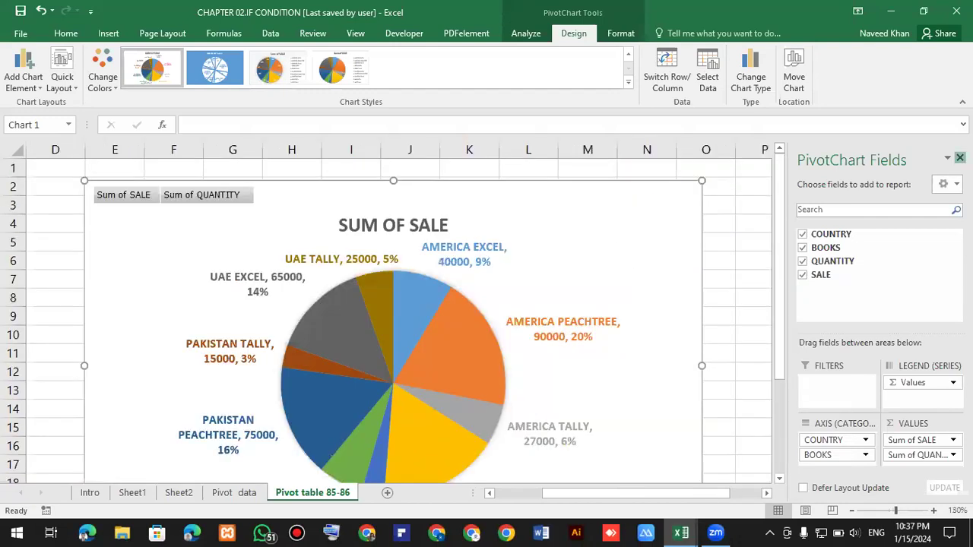
Close the PivotChart Fields pane.
{"action": "left_click", "coordinate": [959, 158]}
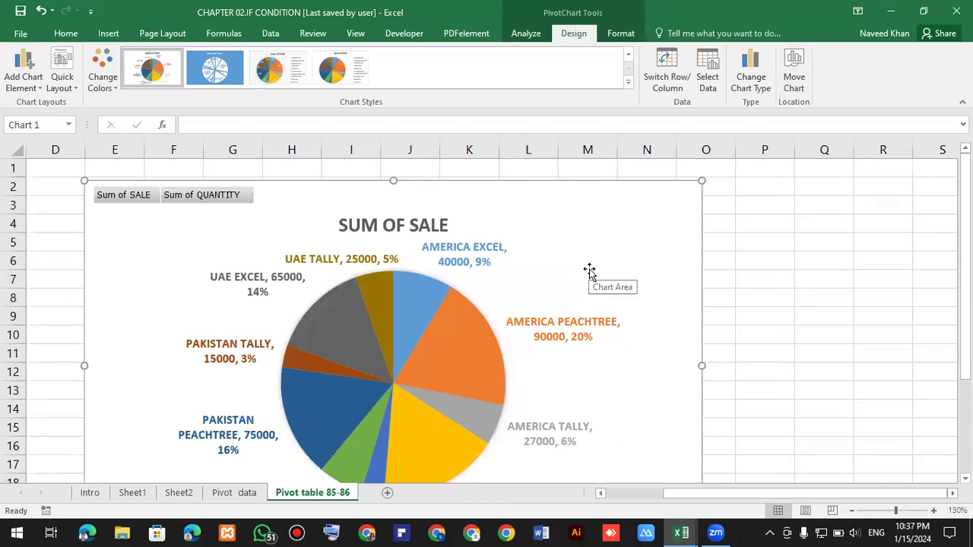
{"action": "scroll", "coordinate": [566, 279], "scroll_direction": "up", "scroll_amount": 1}
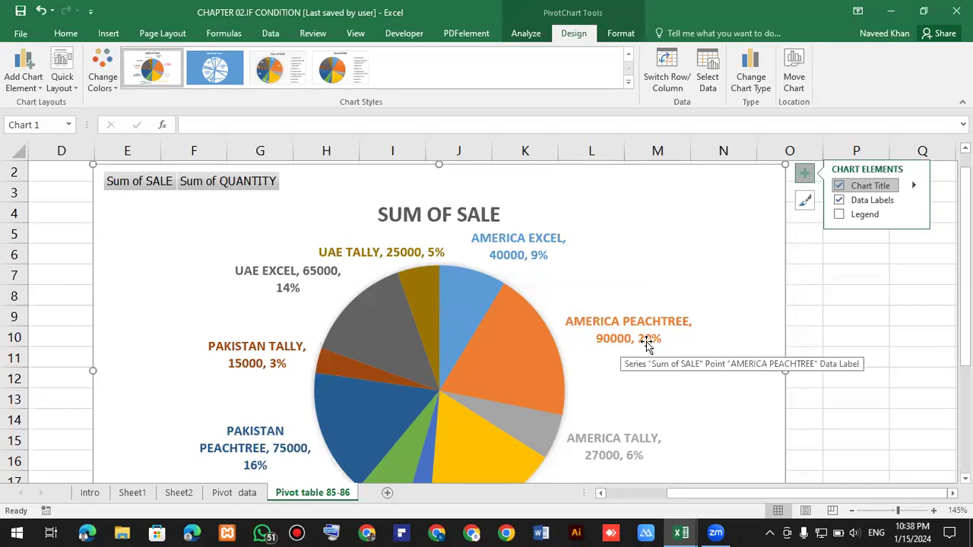
{"action": "left_click", "coordinate": [876, 308]}
{"action": "scroll", "coordinate": [521, 373], "scroll_direction": "down", "scroll_amount": 1}
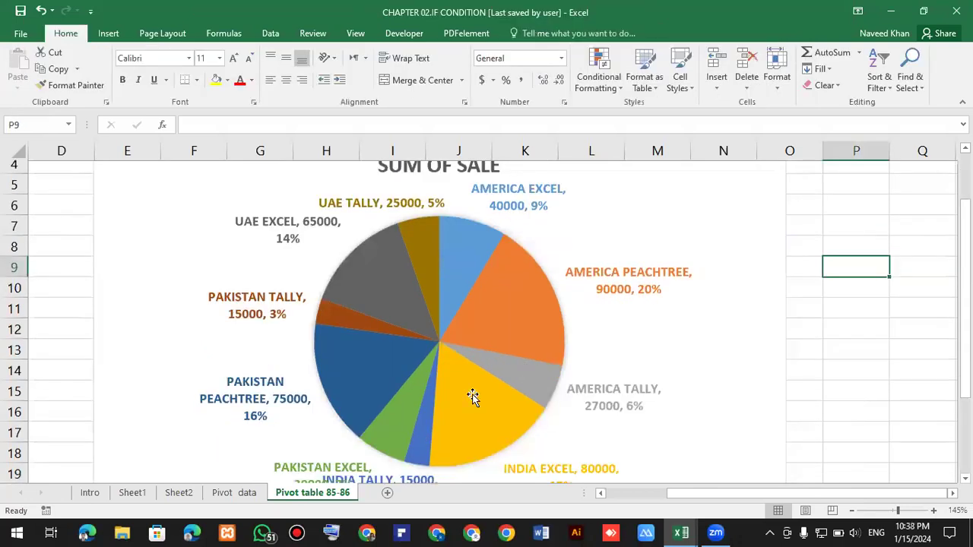
{"action": "scroll", "coordinate": [473, 395], "scroll_direction": "down", "scroll_amount": 1}
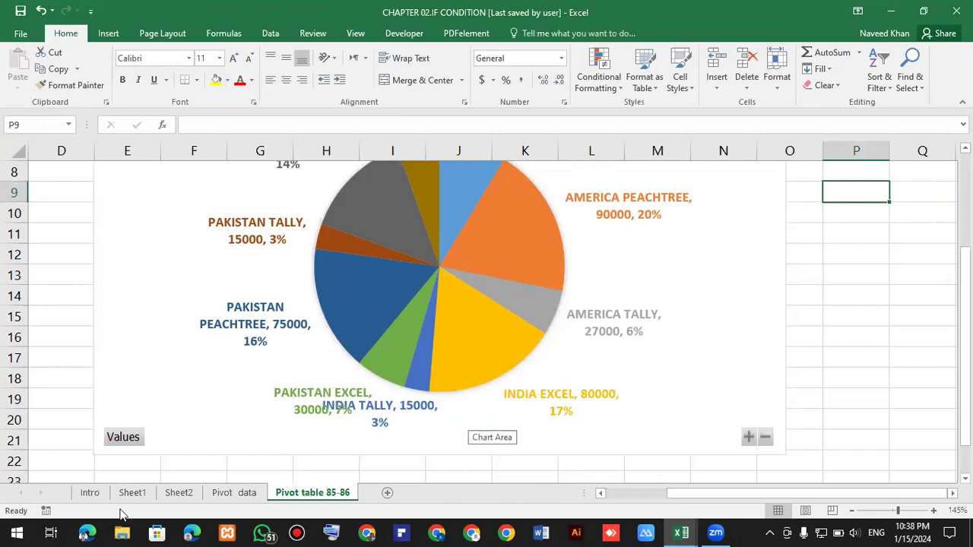
Switch to the Pivot data sheet and move the 3-D column chart slightly.
{"action": "left_click", "coordinate": [229, 494]}
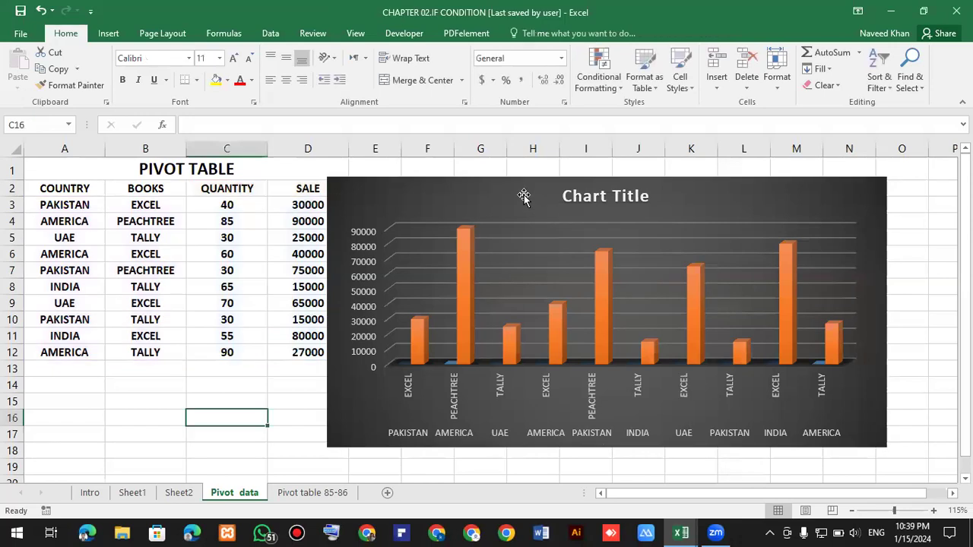
{"action": "left_click_drag", "start_coordinate": [526, 195], "coordinate": [558, 179]}
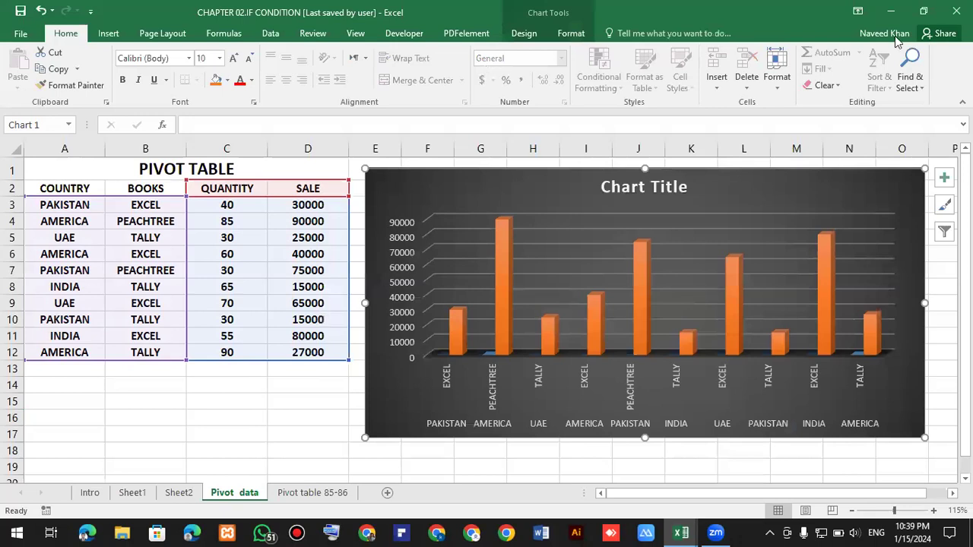
Set the ribbon to auto-hide.
{"action": "left_click", "coordinate": [857, 12]}
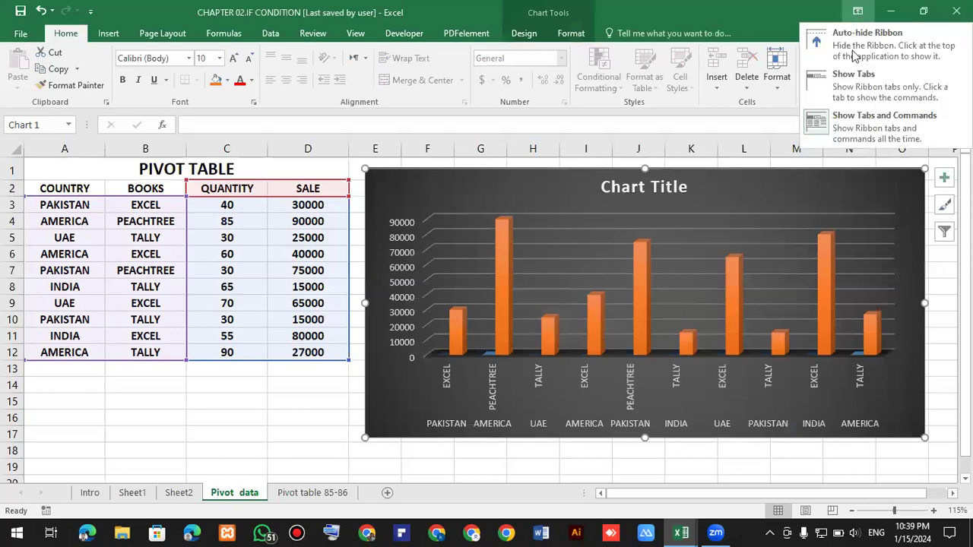
{"action": "left_click", "coordinate": [857, 51]}
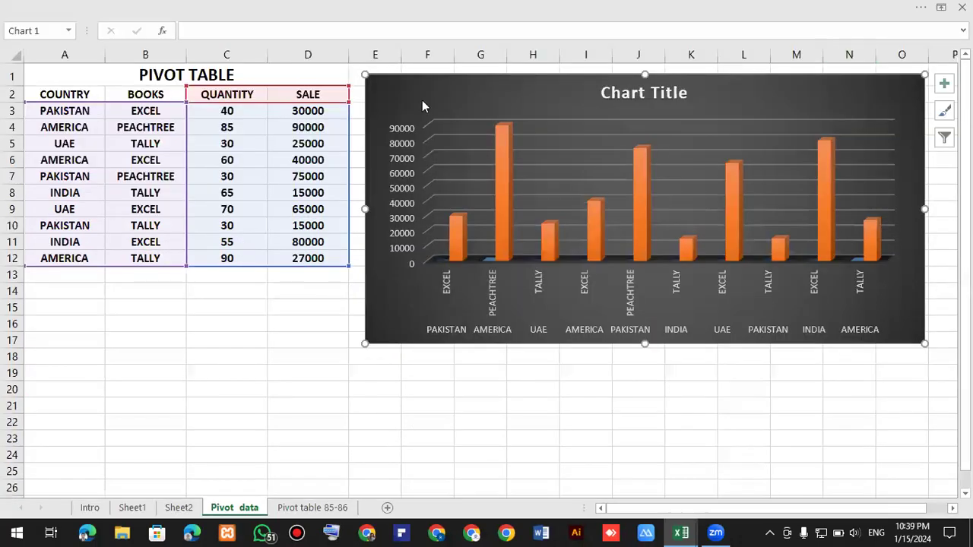
{"action": "scroll", "coordinate": [182, 253], "scroll_direction": "down", "scroll_amount": 1}
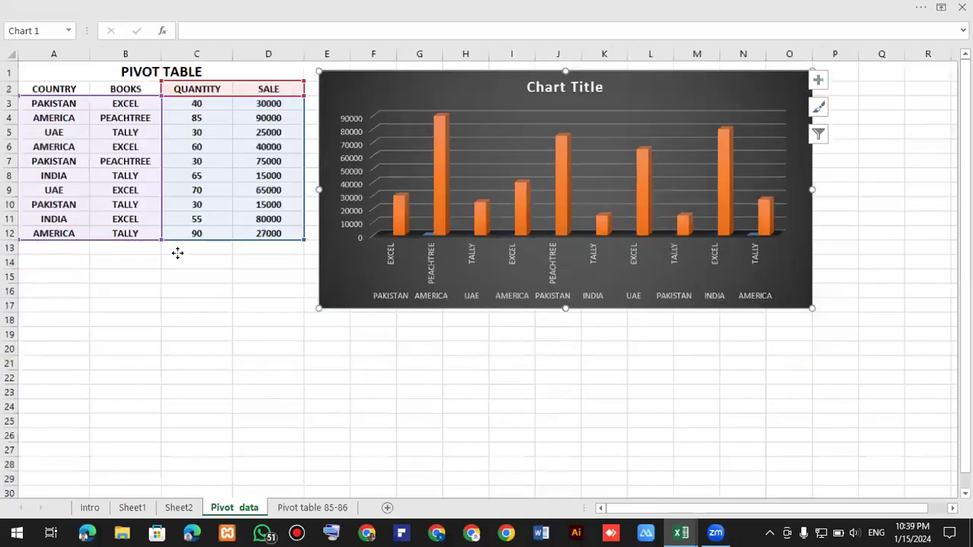
Move the 3-D column chart below the data table.
{"action": "left_click_drag", "start_coordinate": [166, 251], "coordinate": [120, 247]}
{"action": "left_click", "coordinate": [637, 216]}
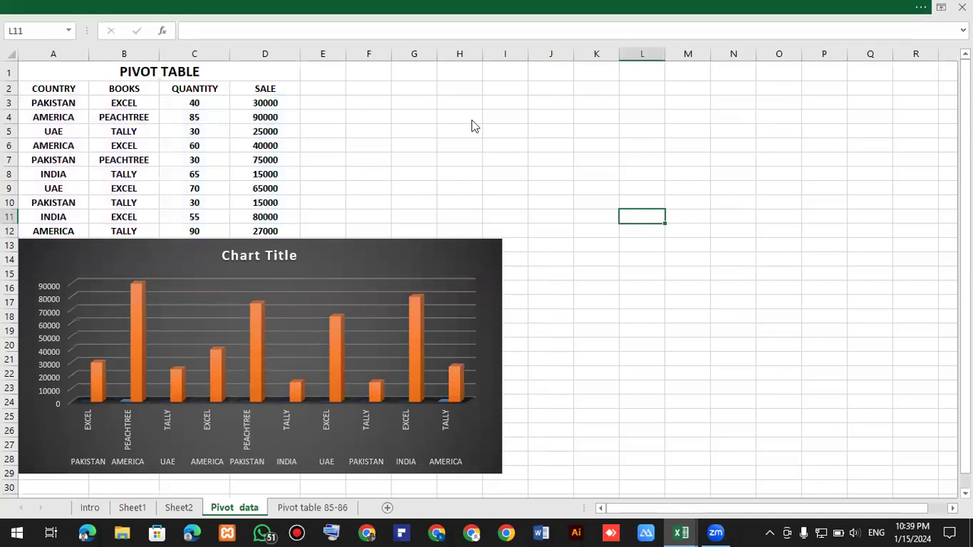
{"action": "left_click", "coordinate": [396, 7]}
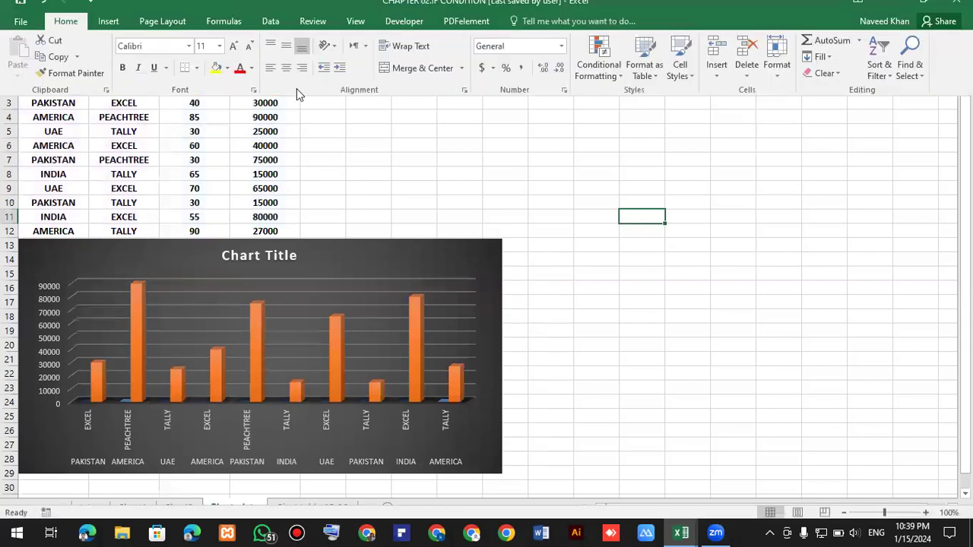
{"action": "left_click", "coordinate": [136, 159]}
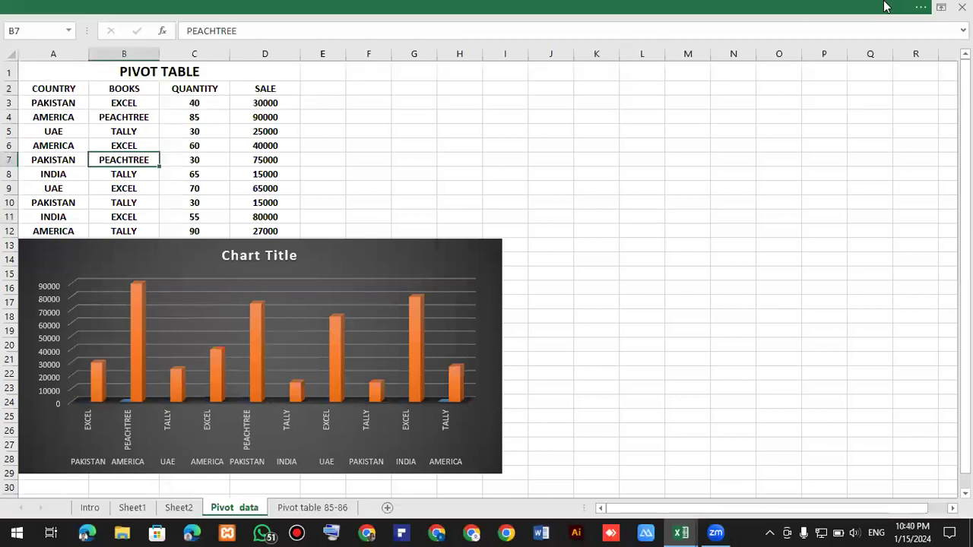
{"action": "left_click", "coordinate": [812, 11]}
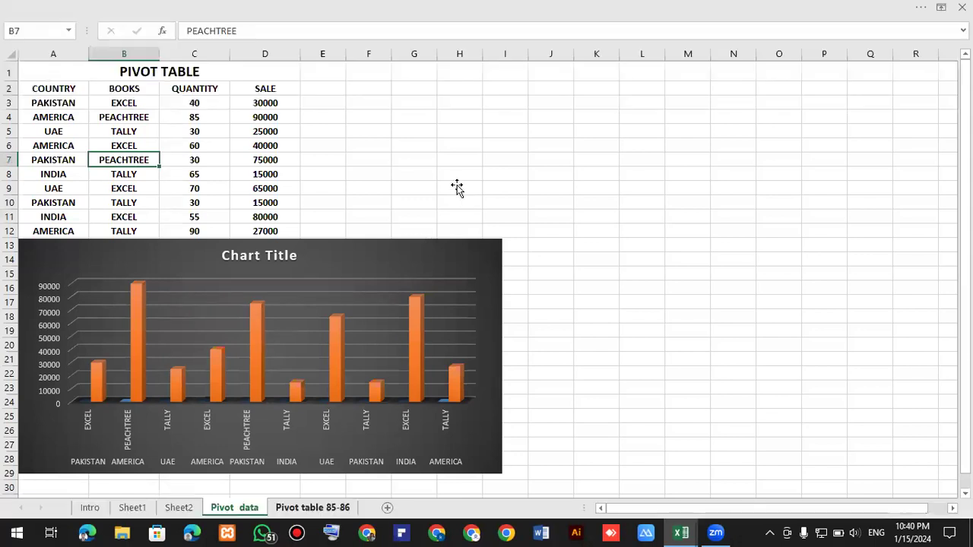
On the Pivot table 85-86 sheet, undo the pie chart's move and its previous resize.
{"action": "key", "text": "ctrl+Page_Down"}
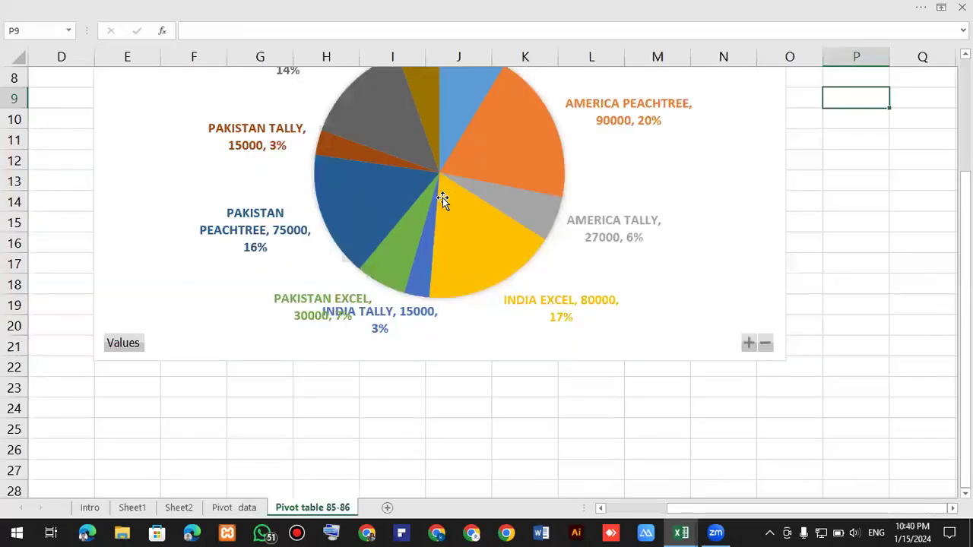
{"action": "scroll", "coordinate": [428, 205], "scroll_direction": "up", "scroll_amount": 3}
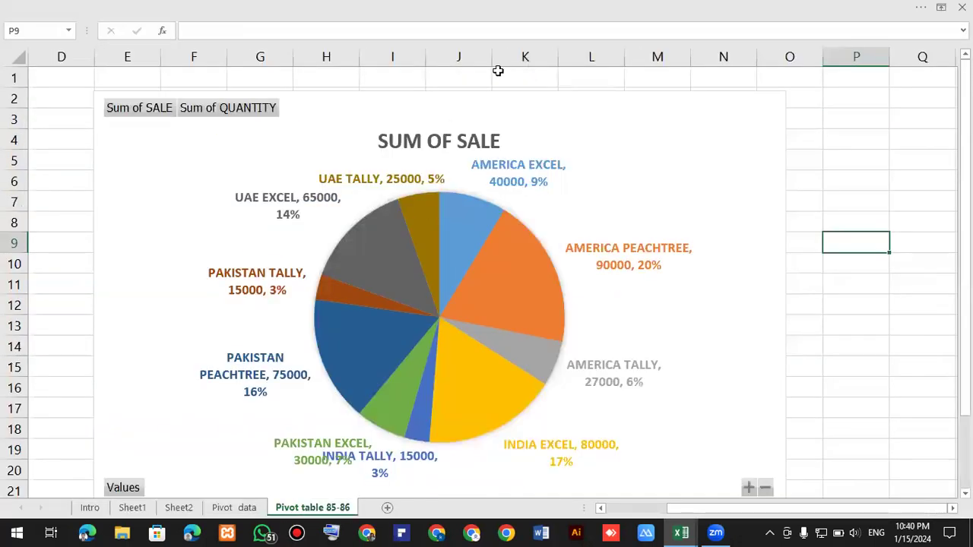
{"action": "scroll", "coordinate": [498, 70], "scroll_direction": "down", "scroll_amount": 2}
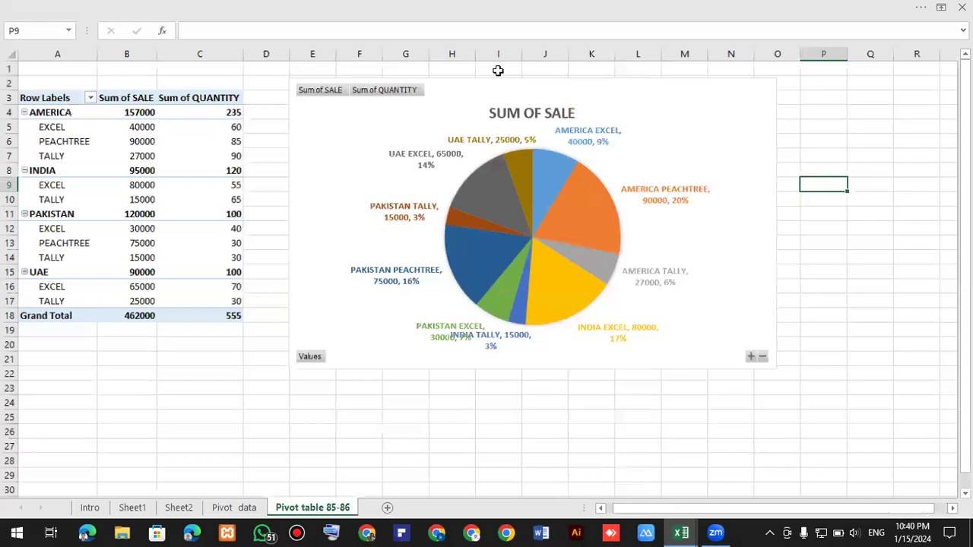
{"action": "scroll", "coordinate": [497, 69], "scroll_direction": "down", "scroll_amount": 1}
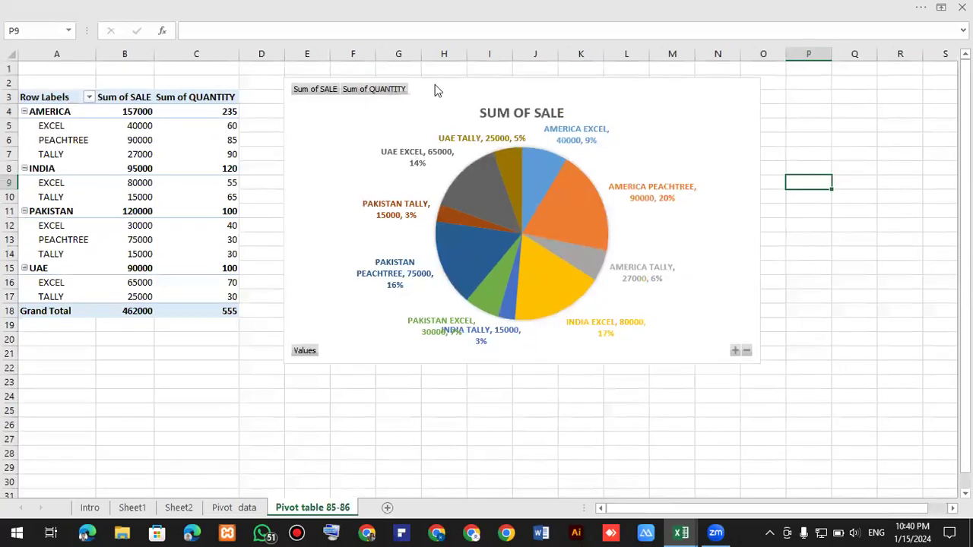
{"action": "left_click", "coordinate": [480, 89]}
{"action": "left_click_drag", "start_coordinate": [286, 326], "coordinate": [218, 324]}
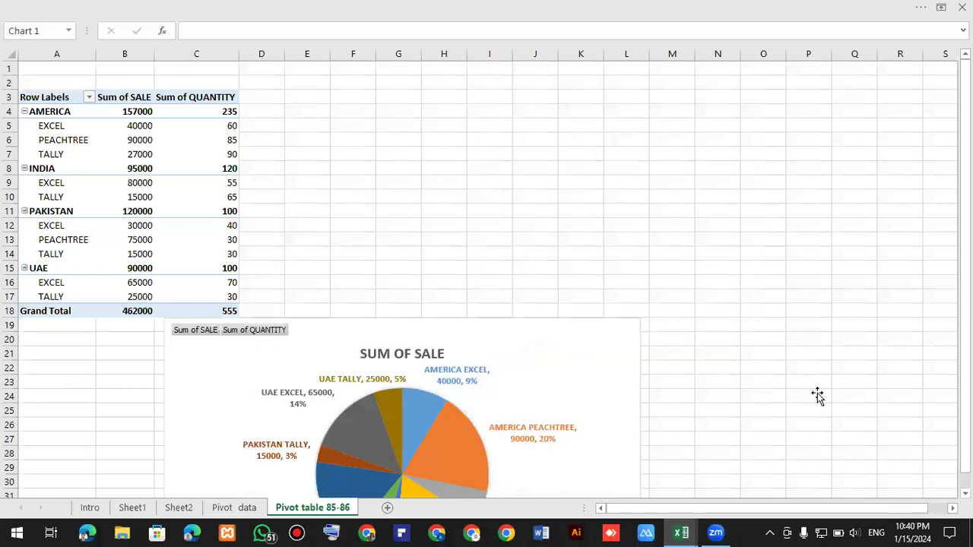
{"action": "key", "text": "ctrl+z"}
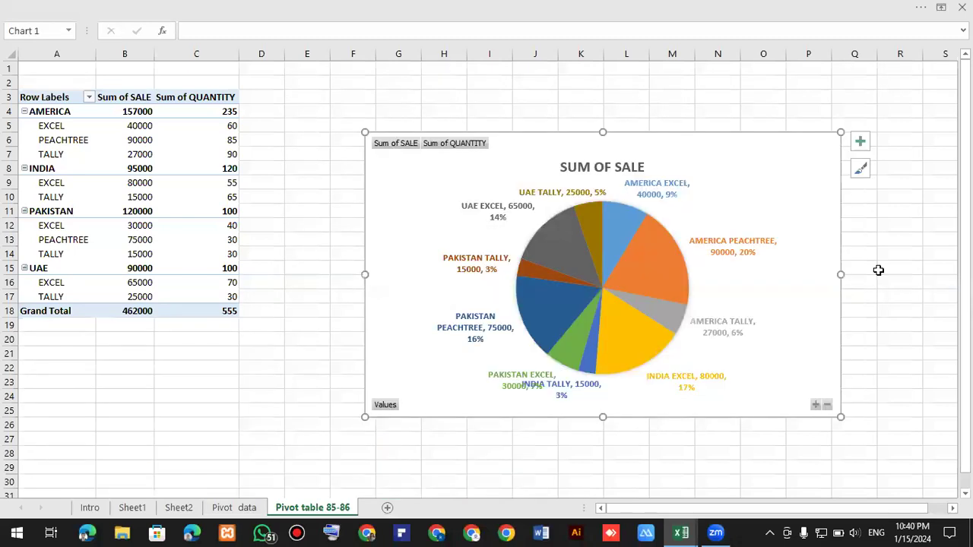
{"action": "key", "text": "ctrl+z"}
{"action": "key", "text": "Escape"}
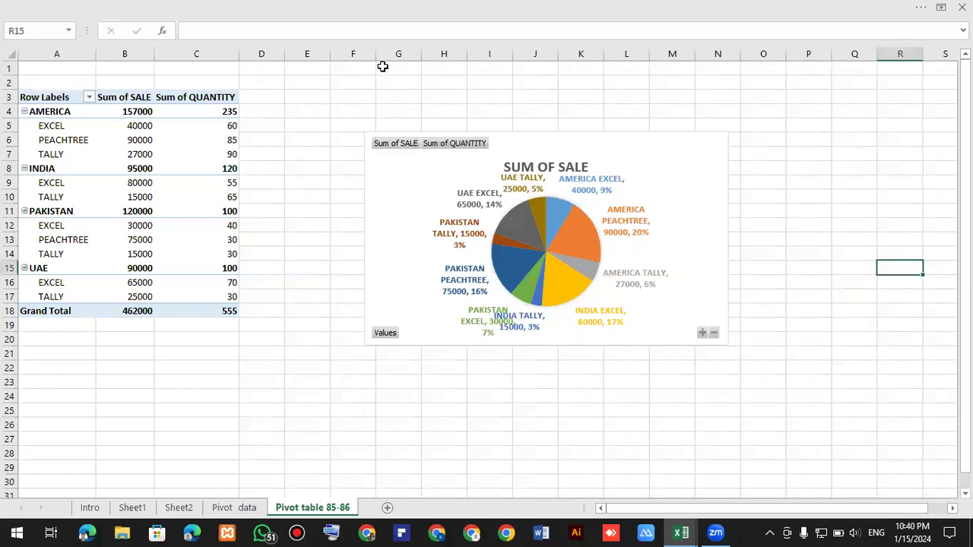
Set the ribbon to always show tabs and commands.
{"action": "left_click", "coordinate": [919, 9]}
{"action": "left_click", "coordinate": [852, 114]}
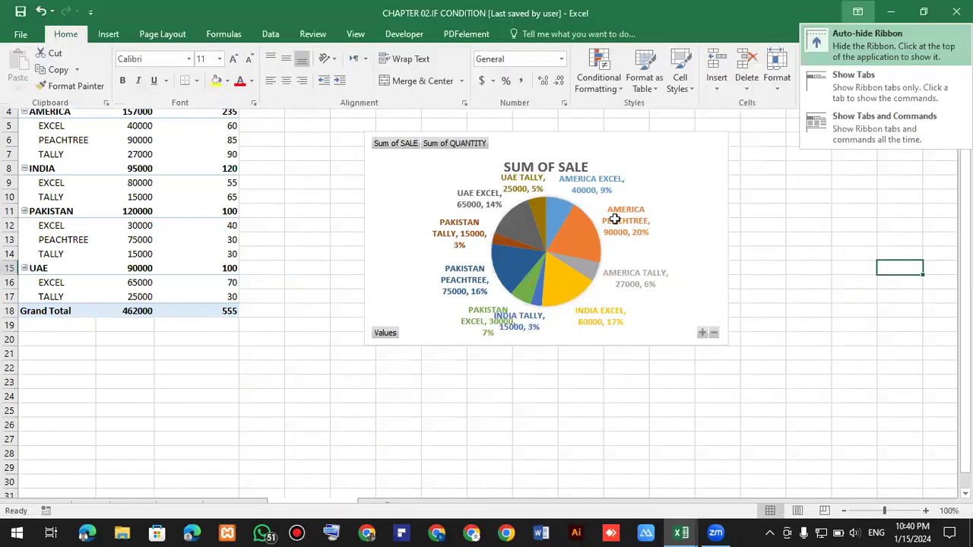
Apply a dark chart style with a legend to the pie PivotChart.
{"action": "left_click", "coordinate": [602, 239]}
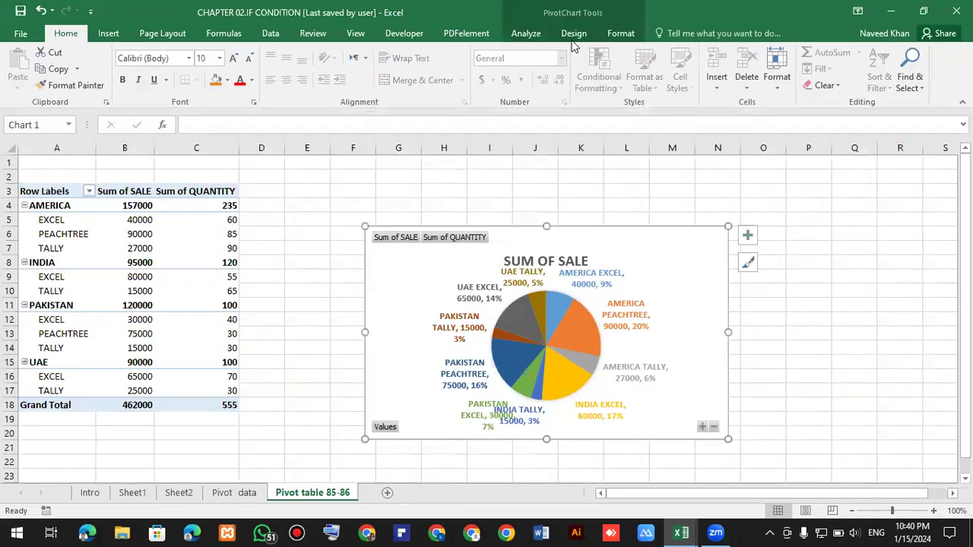
{"action": "left_click", "coordinate": [563, 35]}
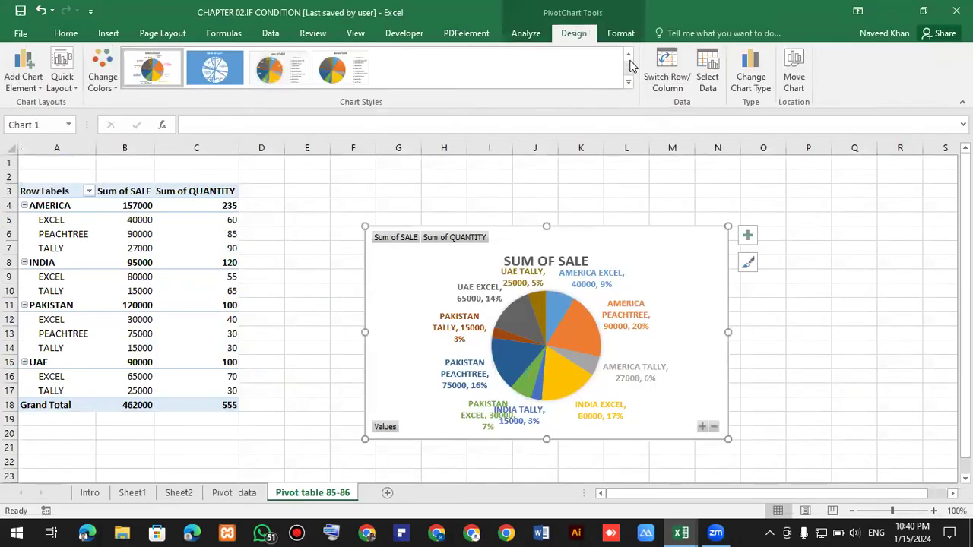
{"action": "left_click", "coordinate": [526, 73]}
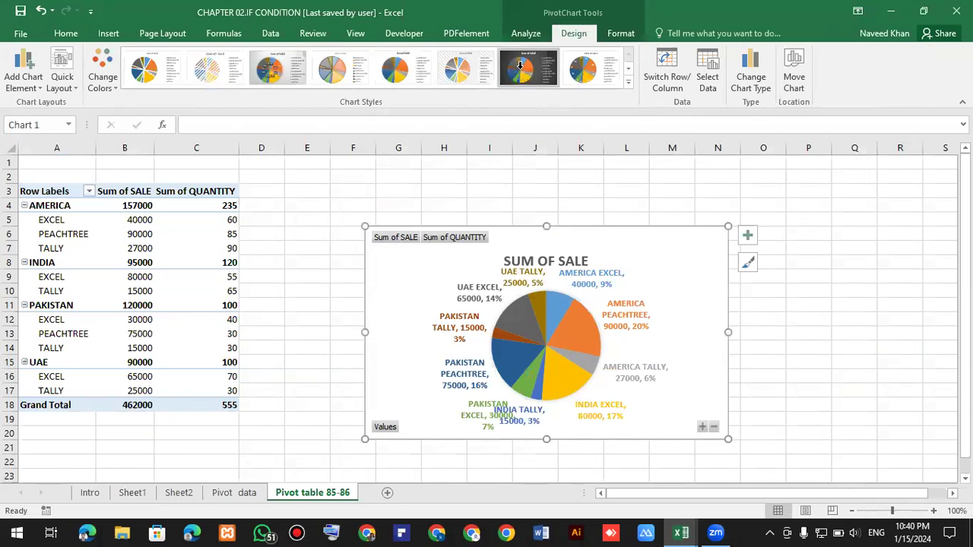
{"action": "left_click", "coordinate": [351, 193]}
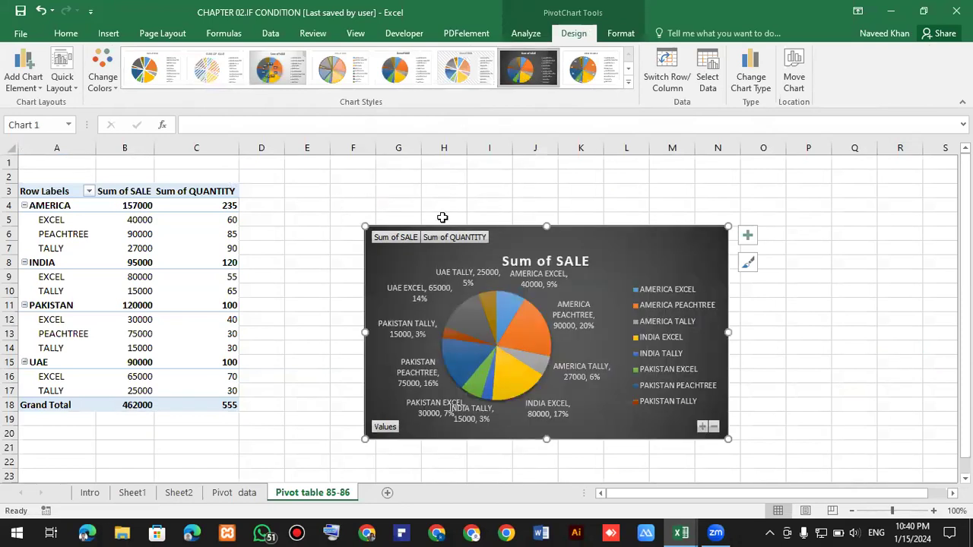
{"action": "left_click", "coordinate": [197, 248]}
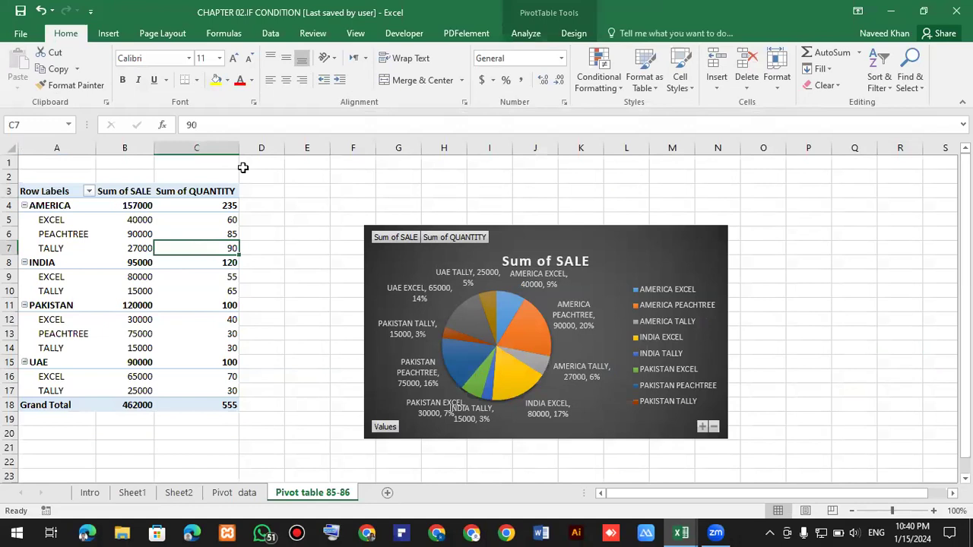
{"action": "left_click", "coordinate": [525, 32]}
{"action": "left_click", "coordinate": [681, 80]}
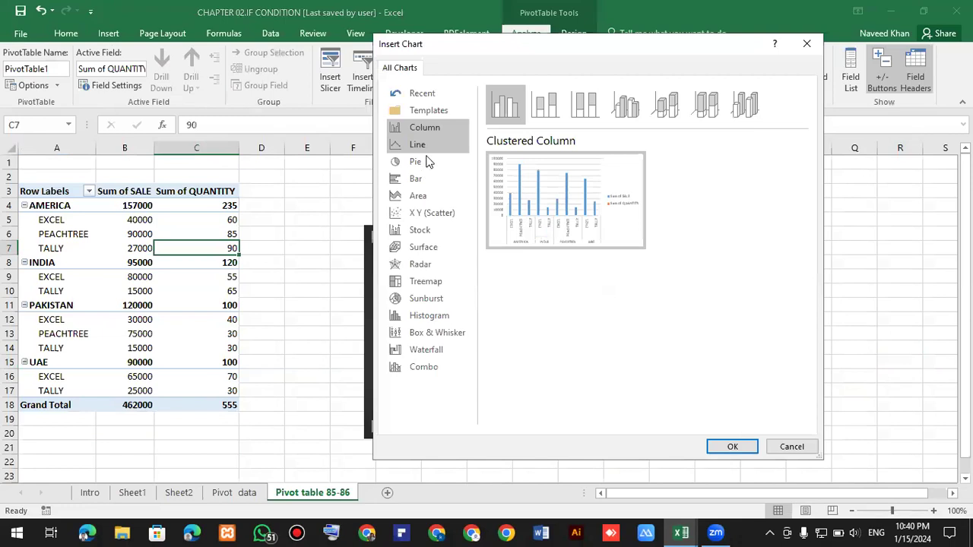
{"action": "left_click", "coordinate": [450, 162]}
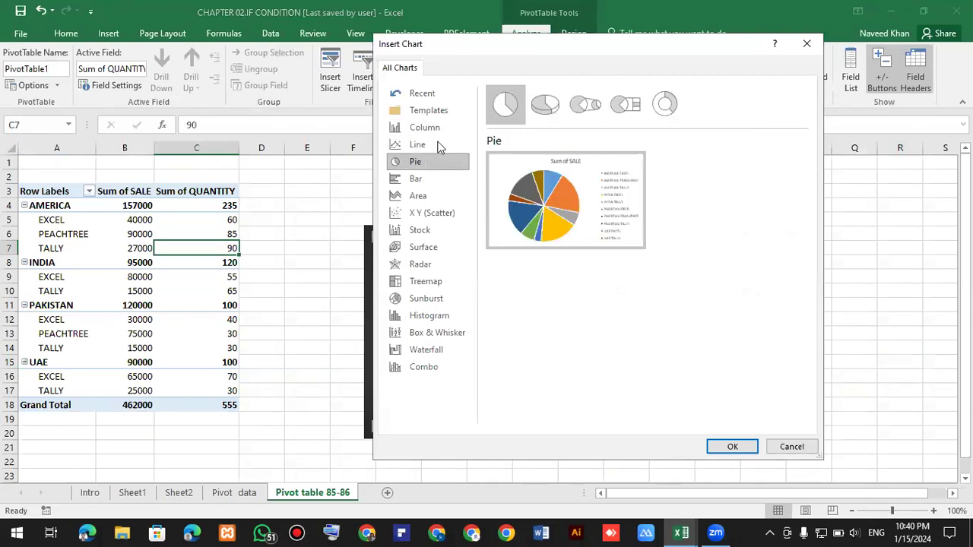
{"action": "left_click", "coordinate": [433, 129]}
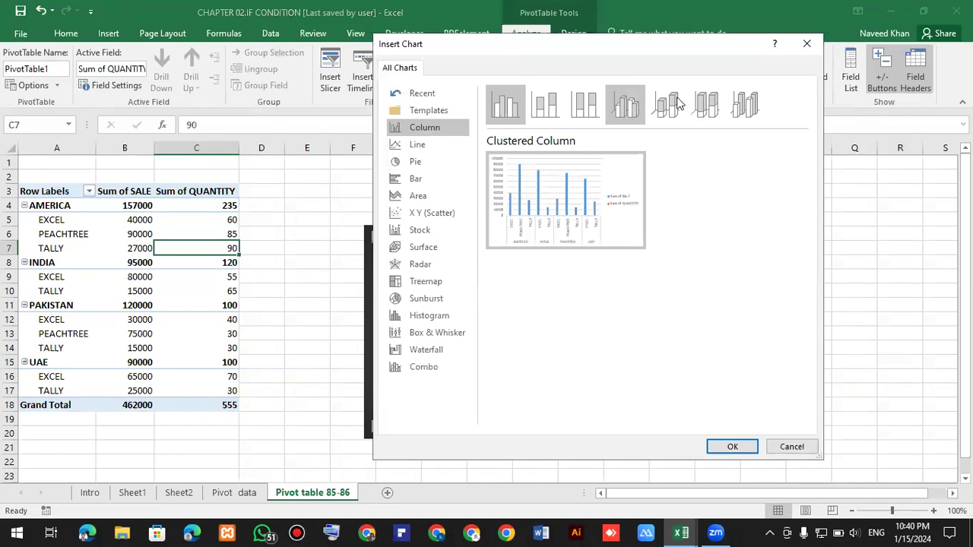
{"action": "mouse_move", "coordinate": [628, 196]}
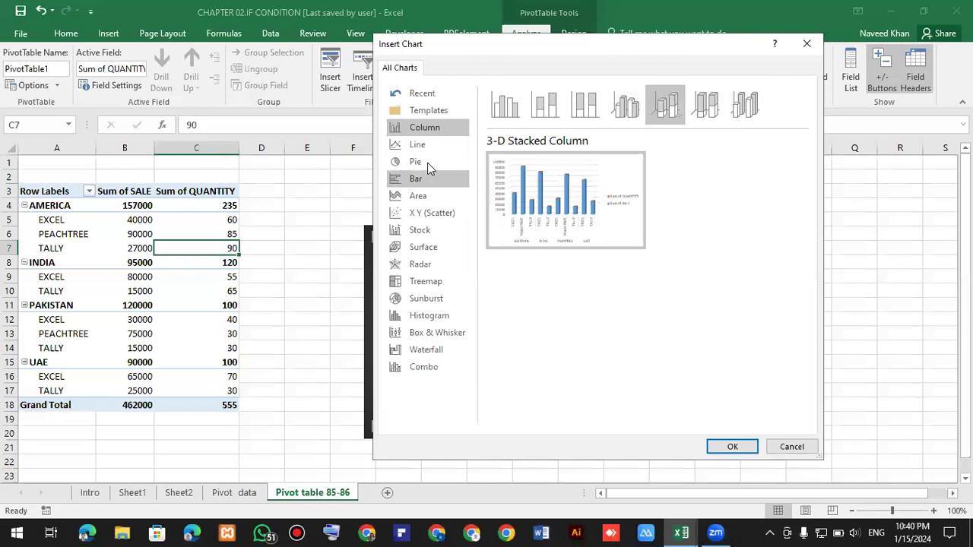
{"action": "left_click", "coordinate": [427, 164]}
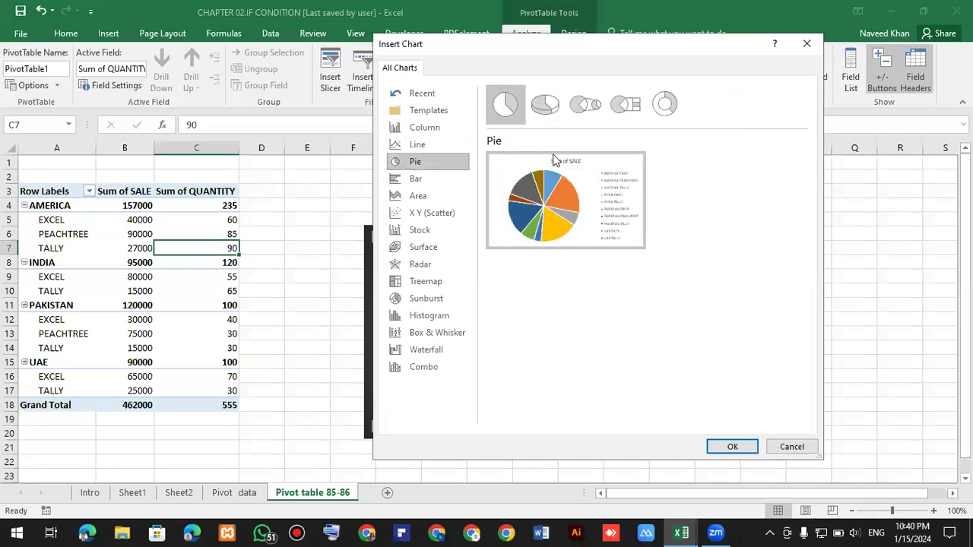
{"action": "left_click", "coordinate": [730, 444]}
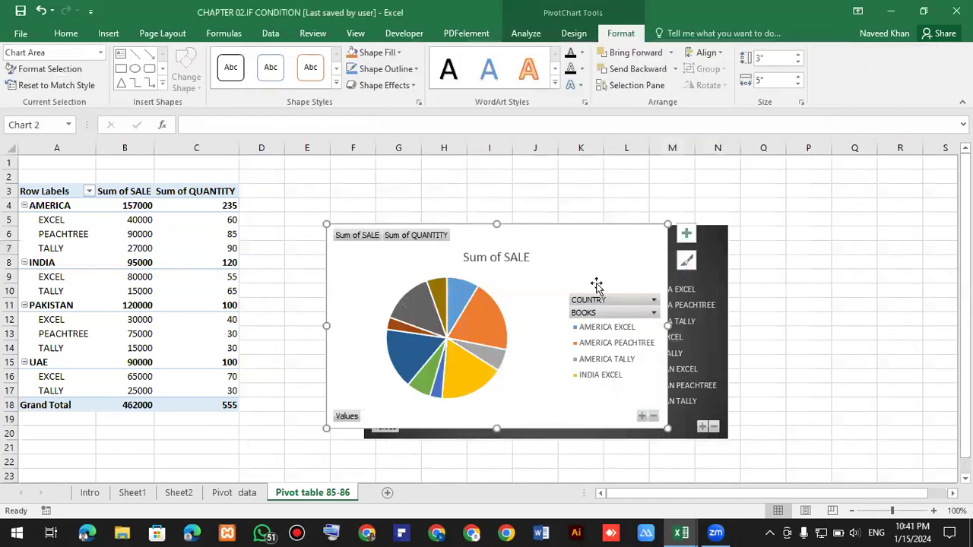
{"action": "key", "text": "Delete"}
Insert a clustered column PivotChart from the PivotTable.
{"action": "left_click", "coordinate": [205, 248]}
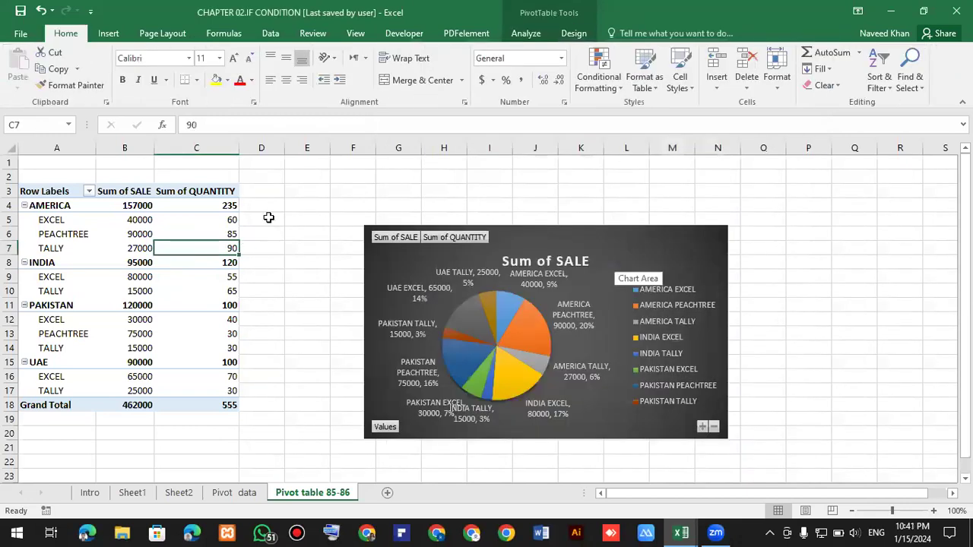
{"action": "scroll", "coordinate": [253, 220], "scroll_direction": "down", "scroll_amount": 1}
{"action": "left_click", "coordinate": [213, 247]}
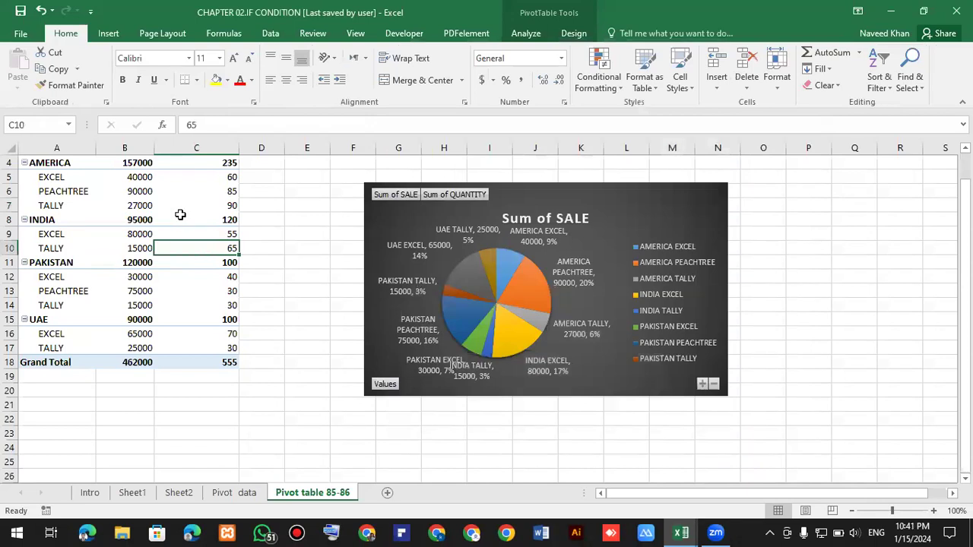
{"action": "key", "text": "Up"}
{"action": "key", "text": "Up"}
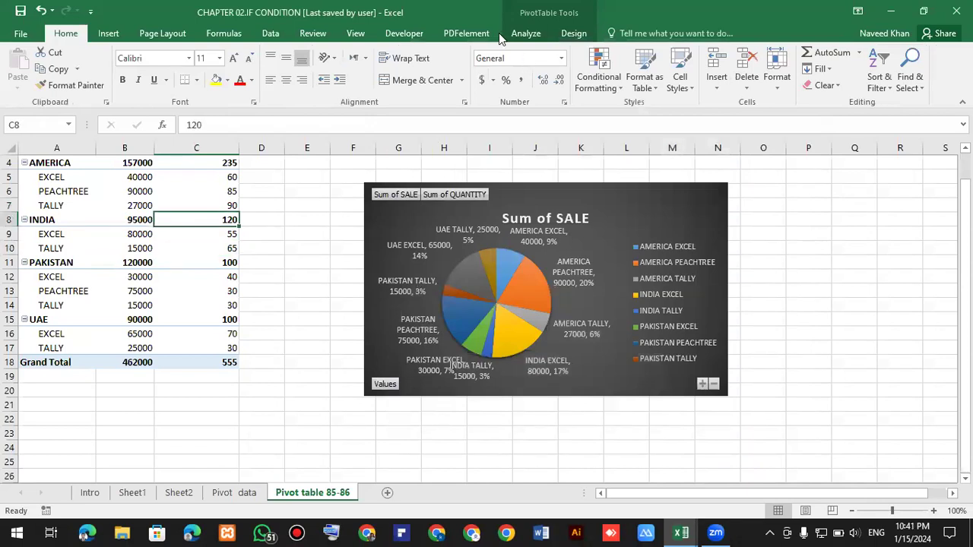
{"action": "left_click", "coordinate": [573, 34]}
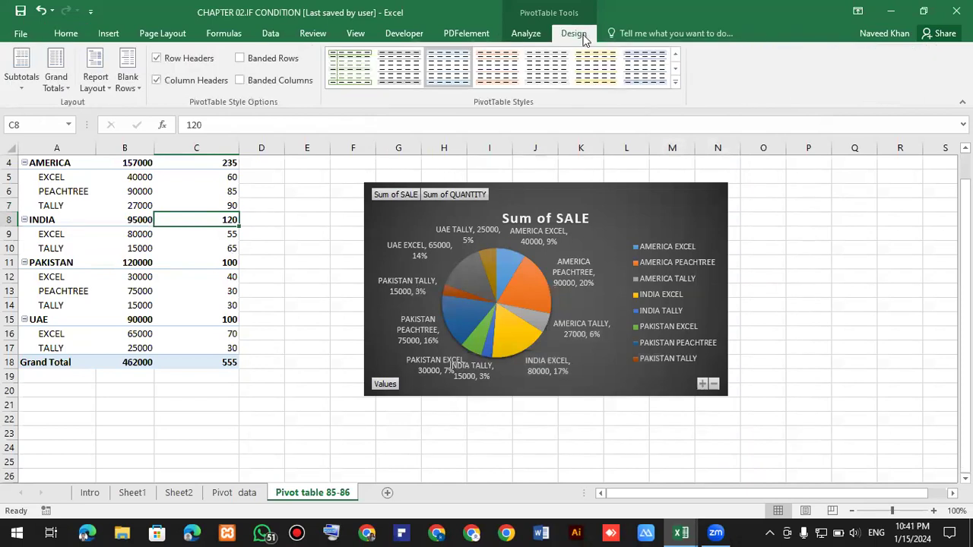
{"action": "left_click", "coordinate": [520, 34]}
{"action": "left_click", "coordinate": [746, 73]}
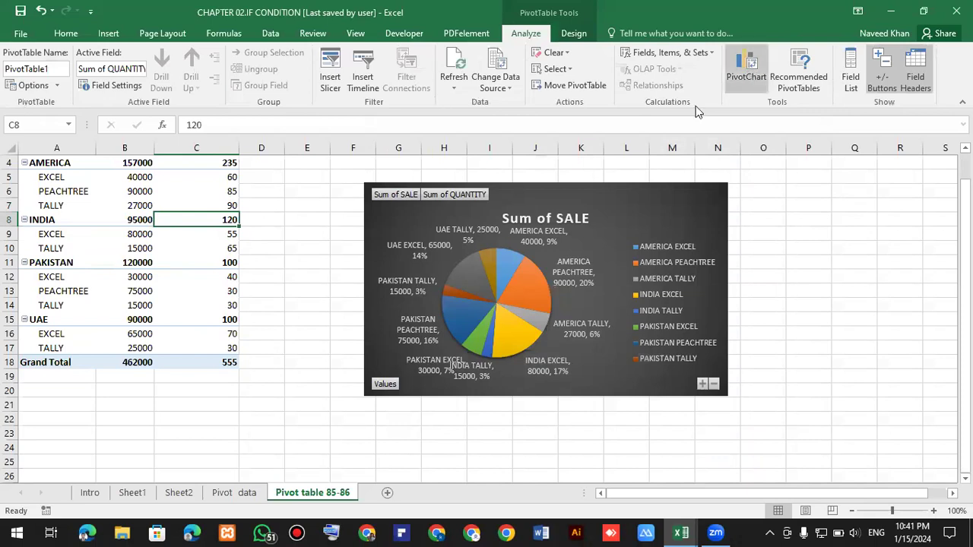
{"action": "left_click", "coordinate": [415, 146]}
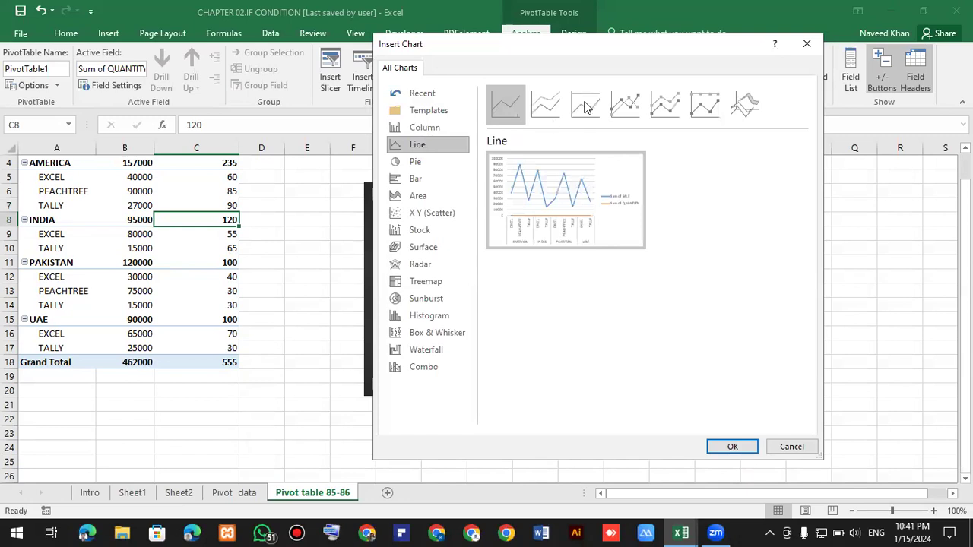
{"action": "key", "text": "Up"}
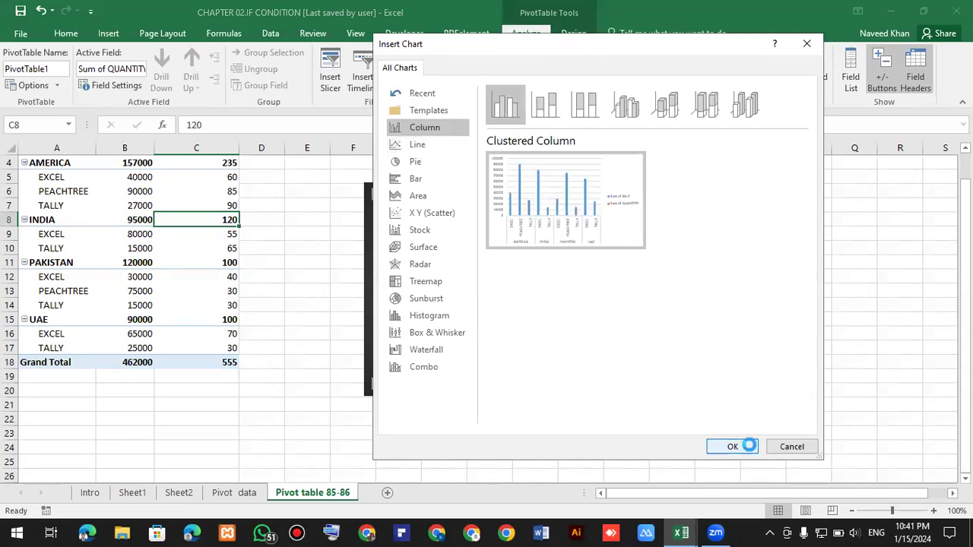
{"action": "double_click", "coordinate": [600, 241]}
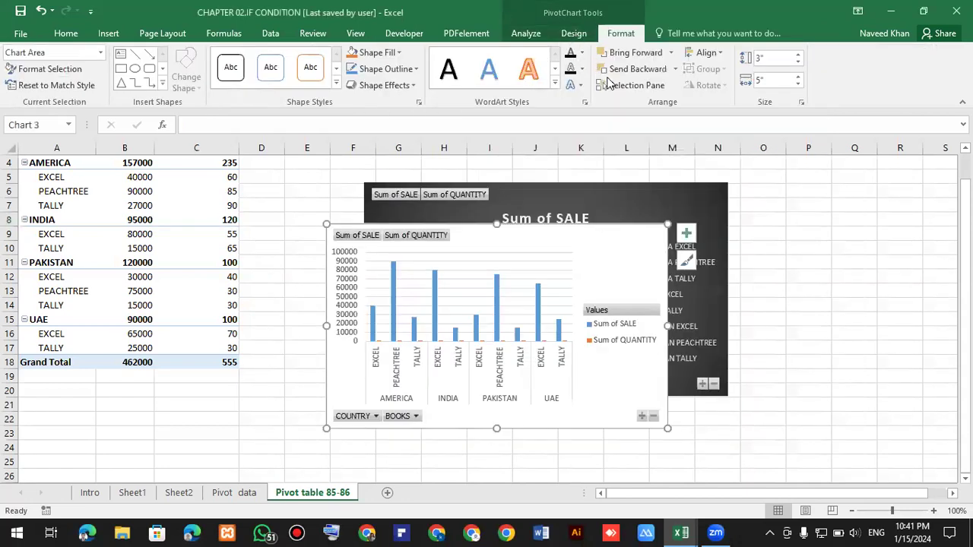
Apply a dark chart style to the clustered column PivotChart.
{"action": "left_click", "coordinate": [574, 32]}
{"action": "left_click", "coordinate": [629, 93]}
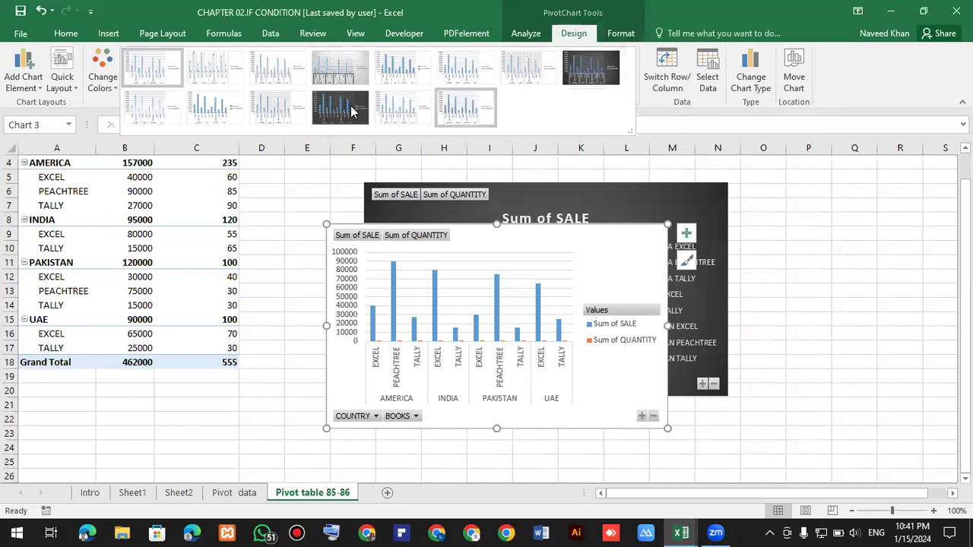
{"action": "left_click", "coordinate": [355, 110]}
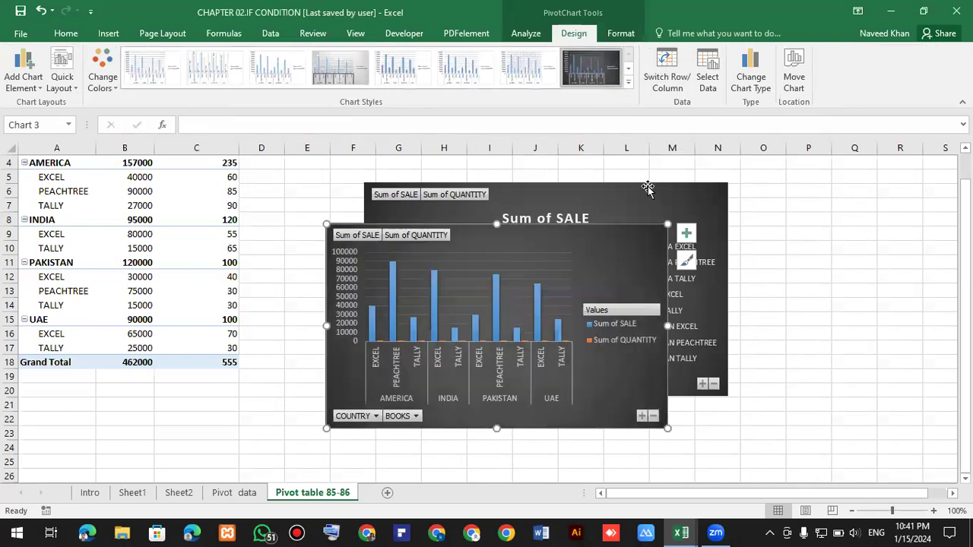
Enlarge the clustered column PivotChart, then hide its legend and show data labels instead.
{"action": "left_click_drag", "start_coordinate": [667, 225], "coordinate": [726, 201]}
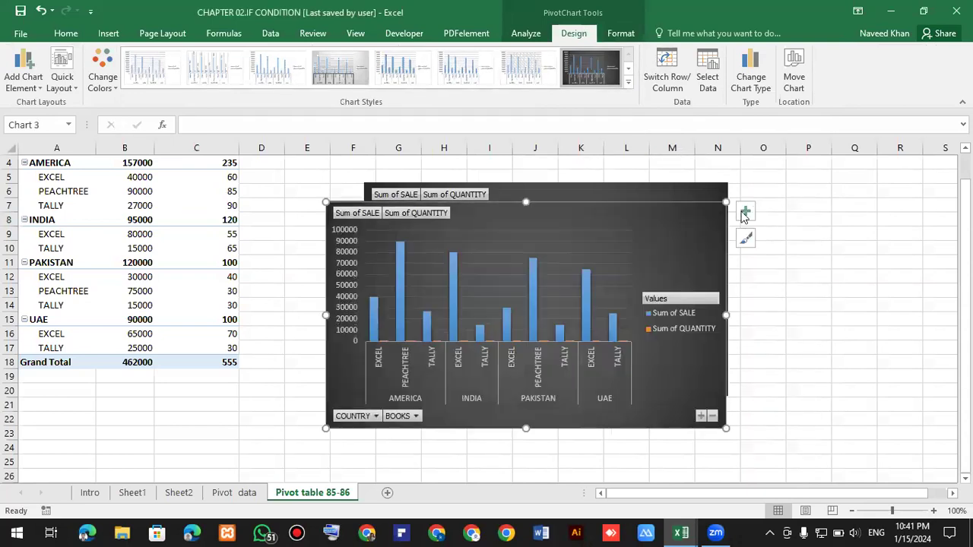
{"action": "left_click", "coordinate": [744, 215]}
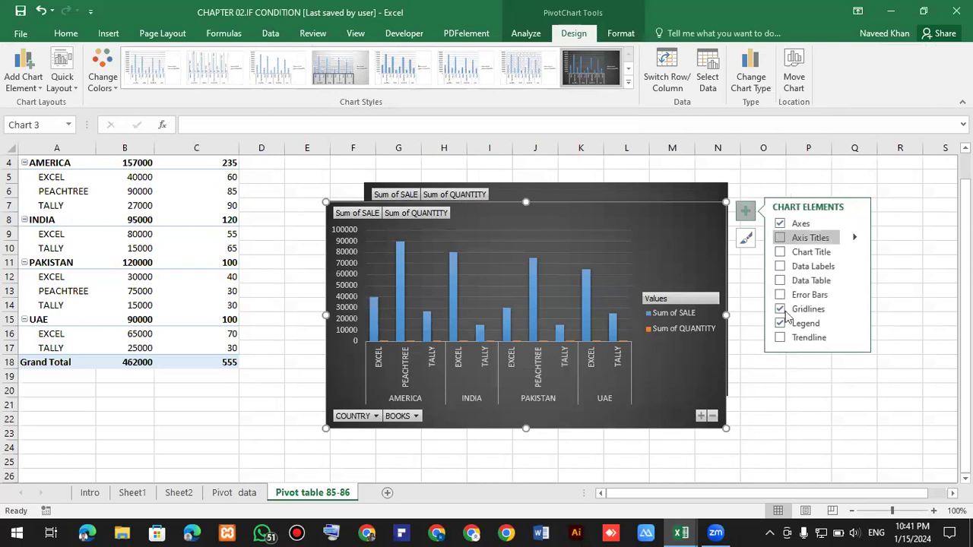
{"action": "left_click", "coordinate": [780, 324]}
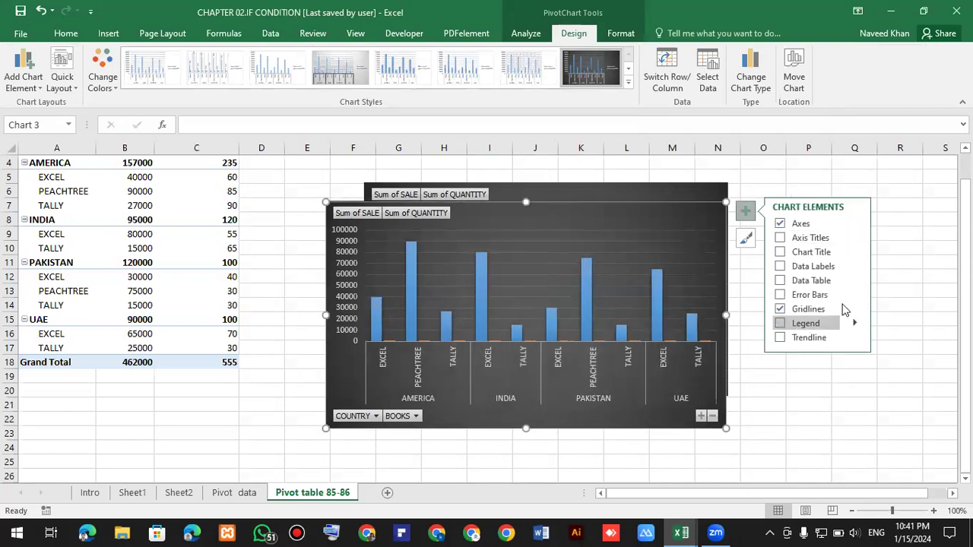
{"action": "left_click", "coordinate": [780, 266]}
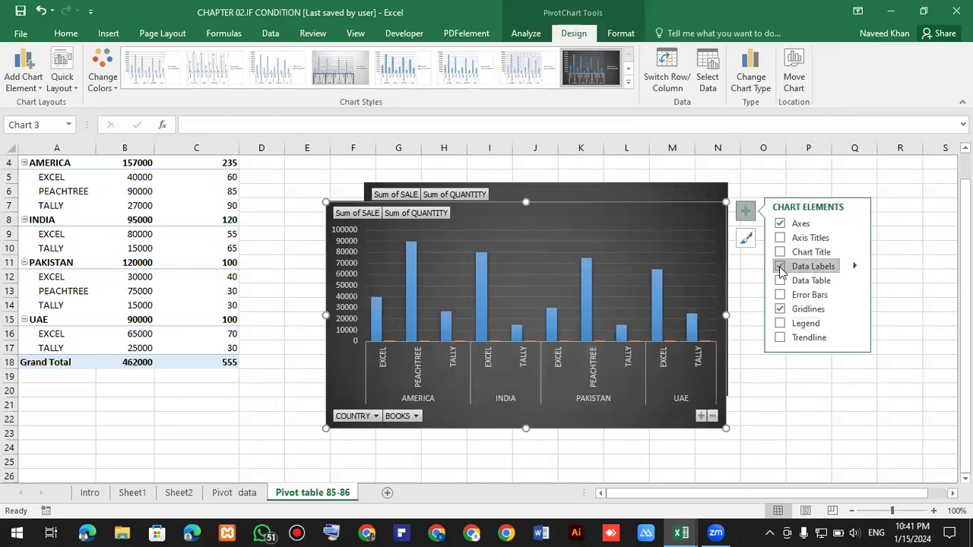
{"action": "left_click", "coordinate": [808, 401]}
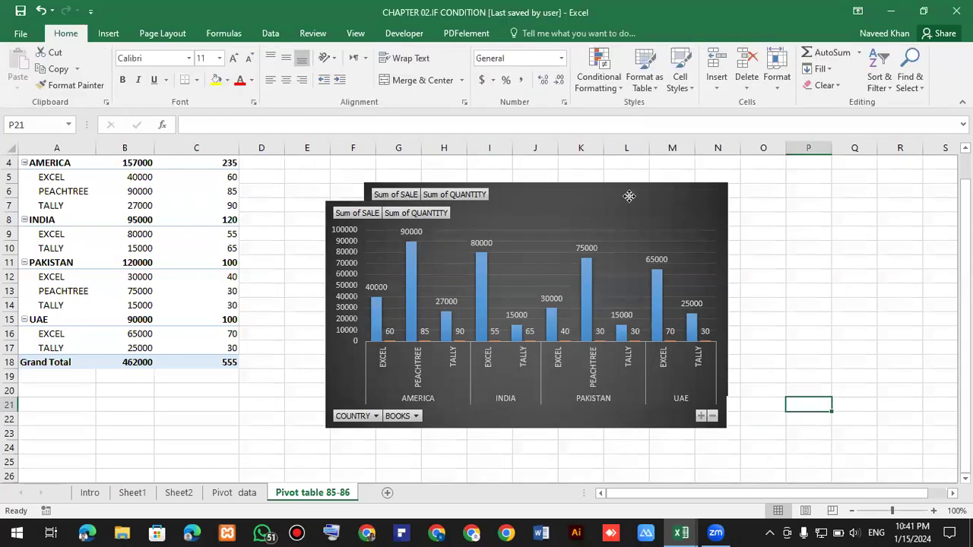
Undo the last three chart position changes.
{"action": "key", "text": "ctrl+z"}
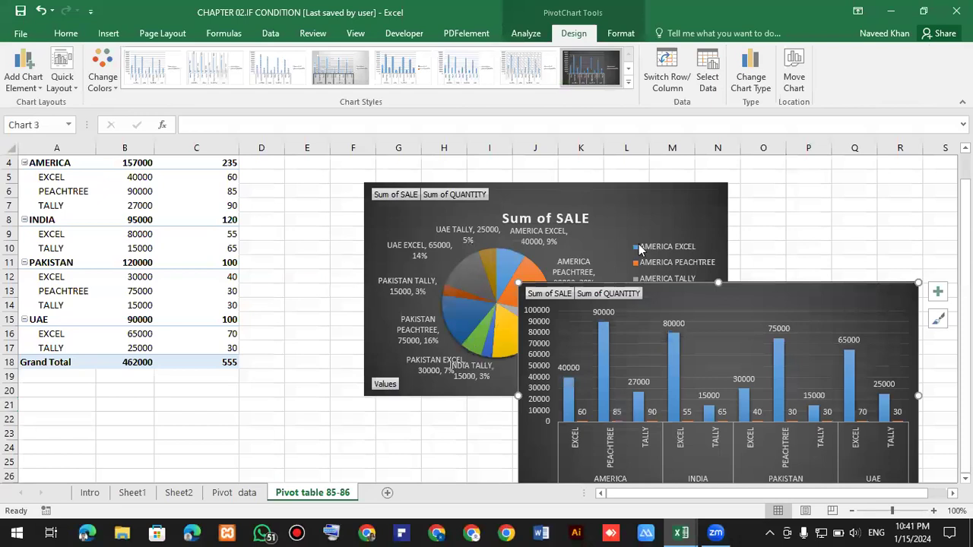
{"action": "key", "text": "ctrl+z"}
{"action": "scroll", "coordinate": [295, 324], "scroll_direction": "down", "scroll_amount": 2}
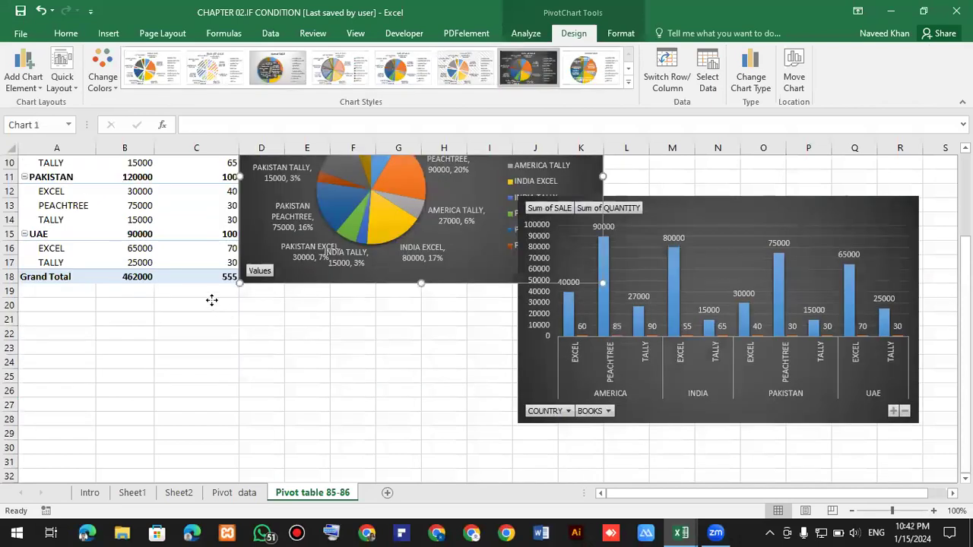
{"action": "key", "text": "ctrl+z"}
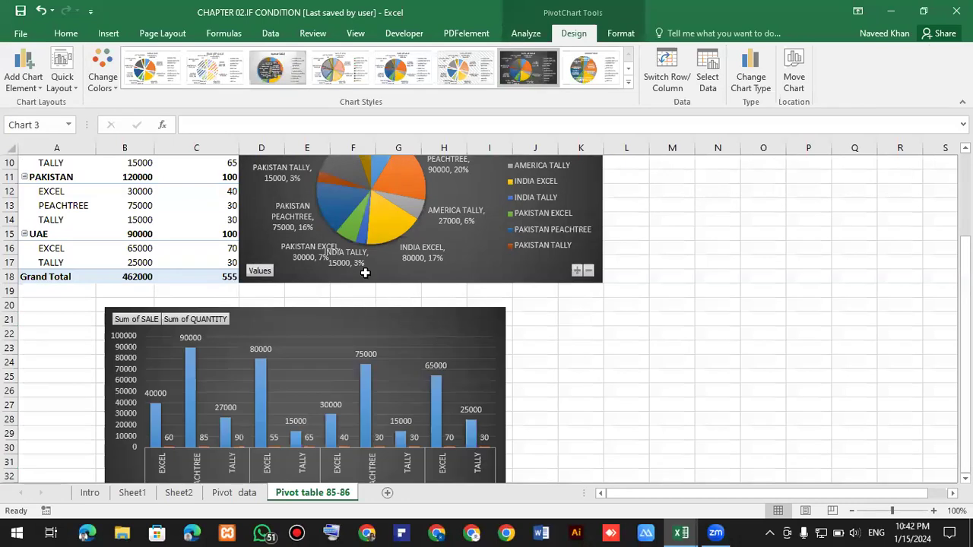
{"action": "scroll", "coordinate": [311, 182], "scroll_direction": "down", "scroll_amount": 3, "text": "ctrl"}
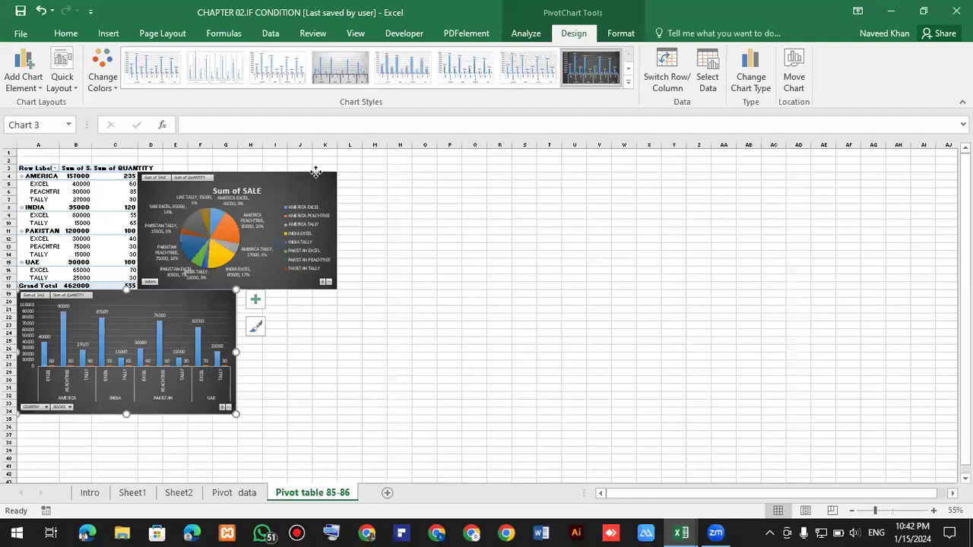
Move the pie PivotChart slightly up and stretch its bottom edge down to meet the column chart.
{"action": "left_click", "coordinate": [314, 173]}
{"action": "left_click_drag", "start_coordinate": [313, 173], "coordinate": [310, 164]}
{"action": "left_click", "coordinate": [295, 341]}
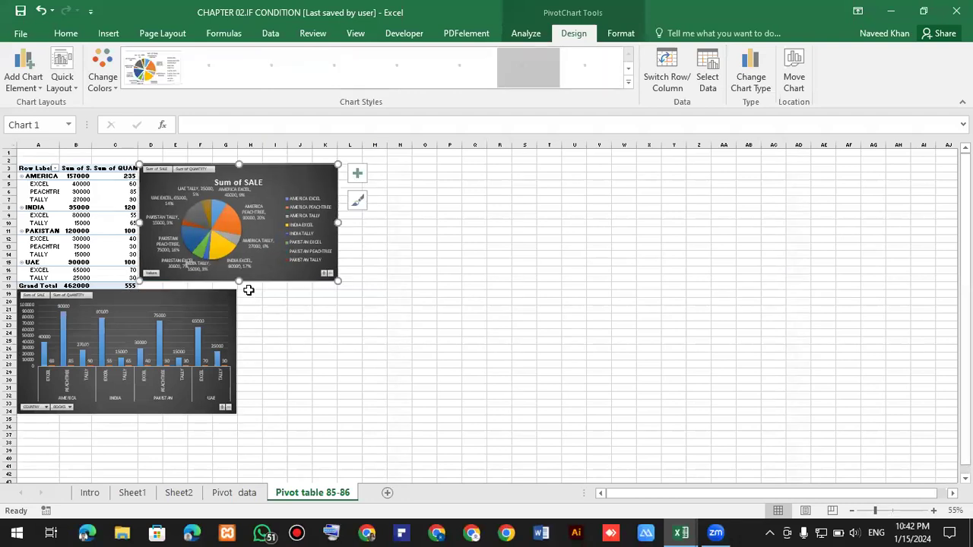
{"action": "left_click", "coordinate": [260, 276]}
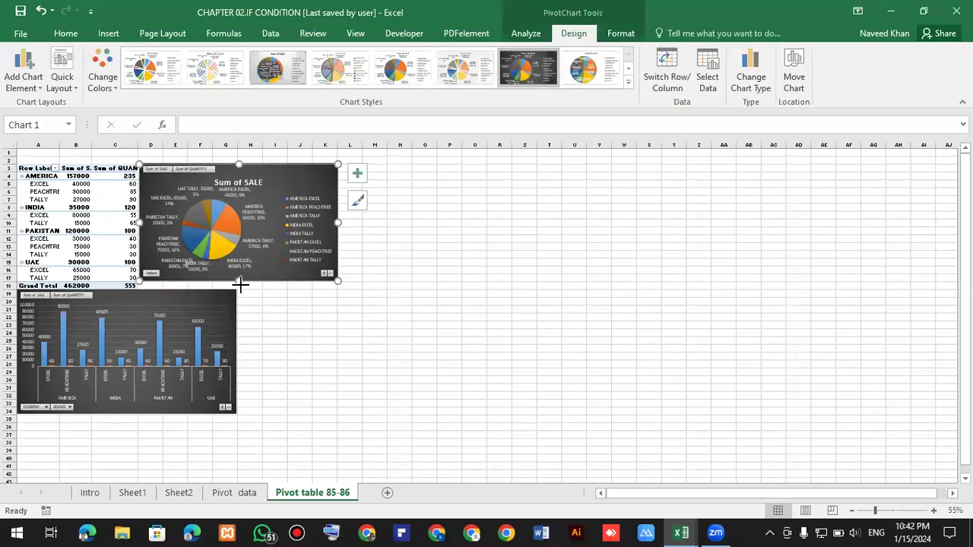
{"action": "left_click_drag", "start_coordinate": [240, 287], "coordinate": [241, 292]}
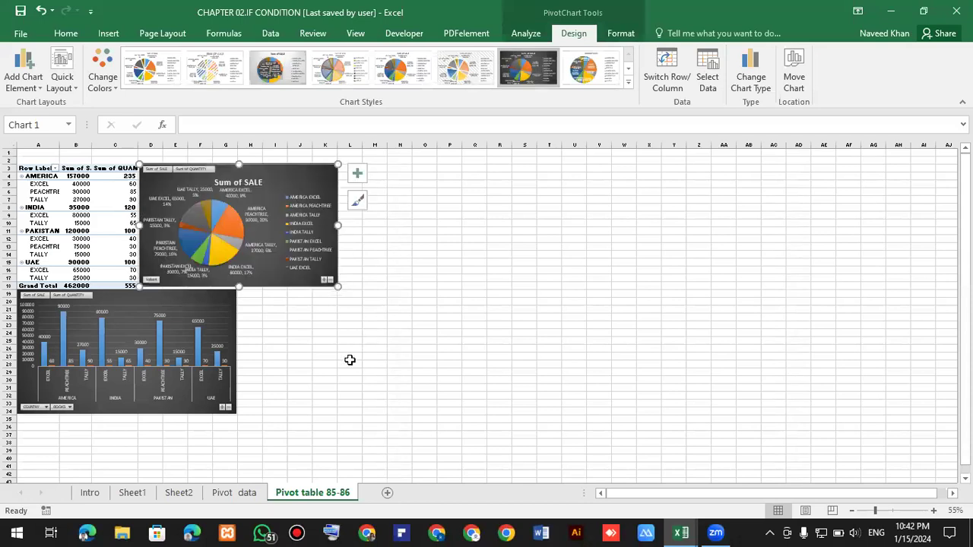
{"action": "left_click", "coordinate": [374, 349]}
Insert a line PivotChart from the PivotTable.
{"action": "left_click", "coordinate": [101, 238]}
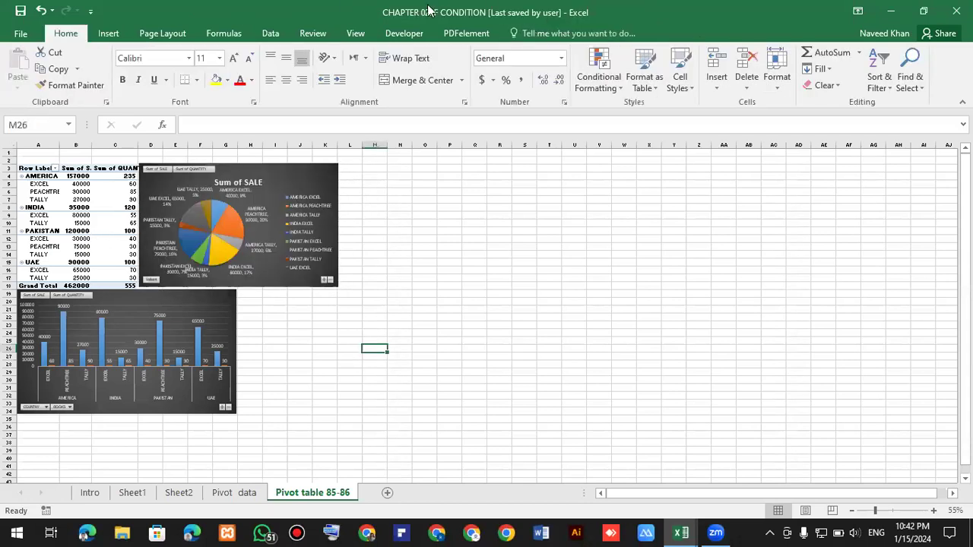
{"action": "left_click", "coordinate": [741, 82]}
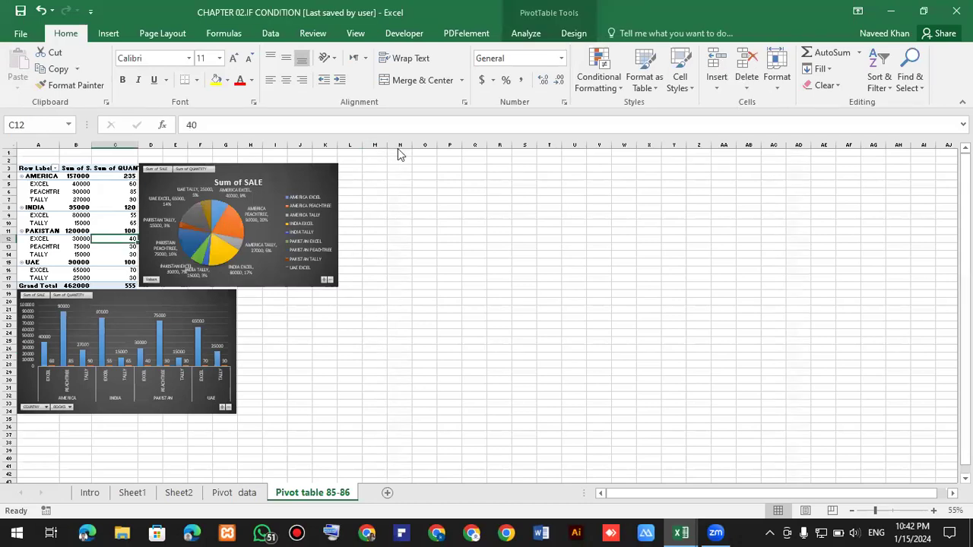
{"action": "left_click", "coordinate": [415, 145]}
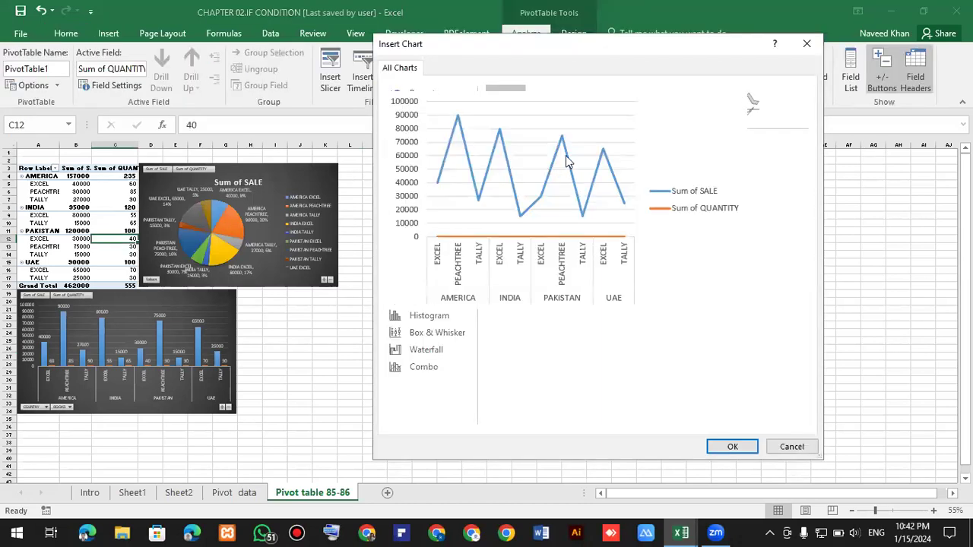
{"action": "left_click", "coordinate": [731, 446]}
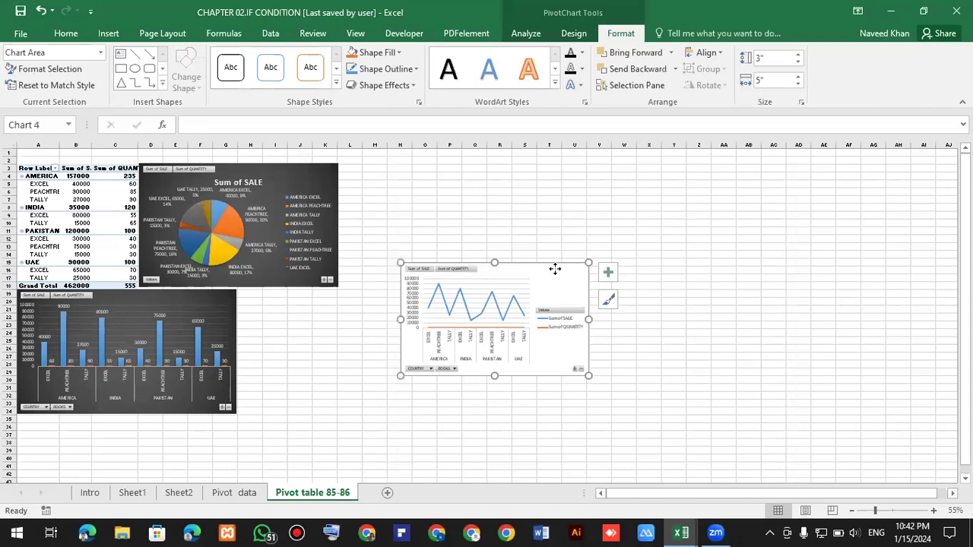
Place the line PivotChart beside the column chart and enlarge it.
{"action": "left_click_drag", "start_coordinate": [468, 295], "coordinate": [481, 281]}
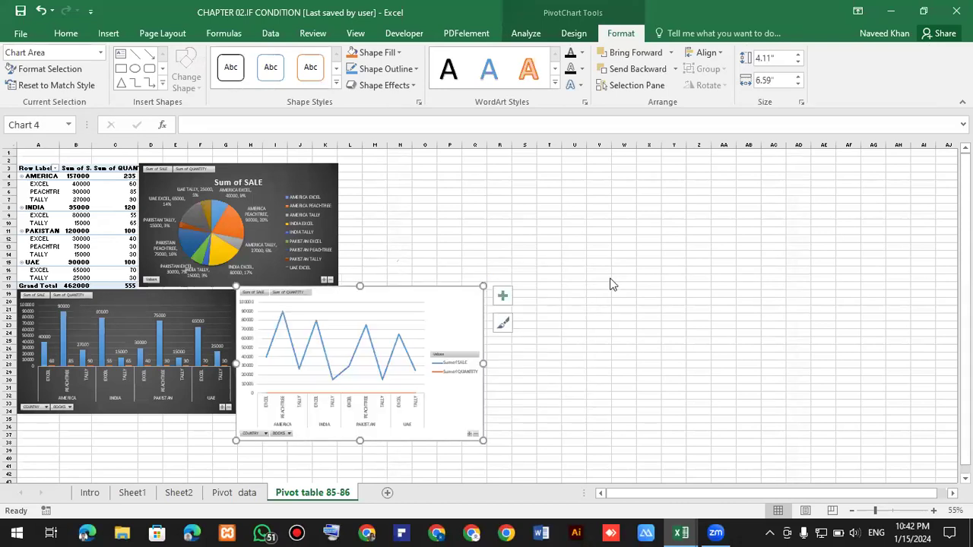
{"action": "scroll", "coordinate": [759, 267], "scroll_direction": "up", "scroll_amount": 2}
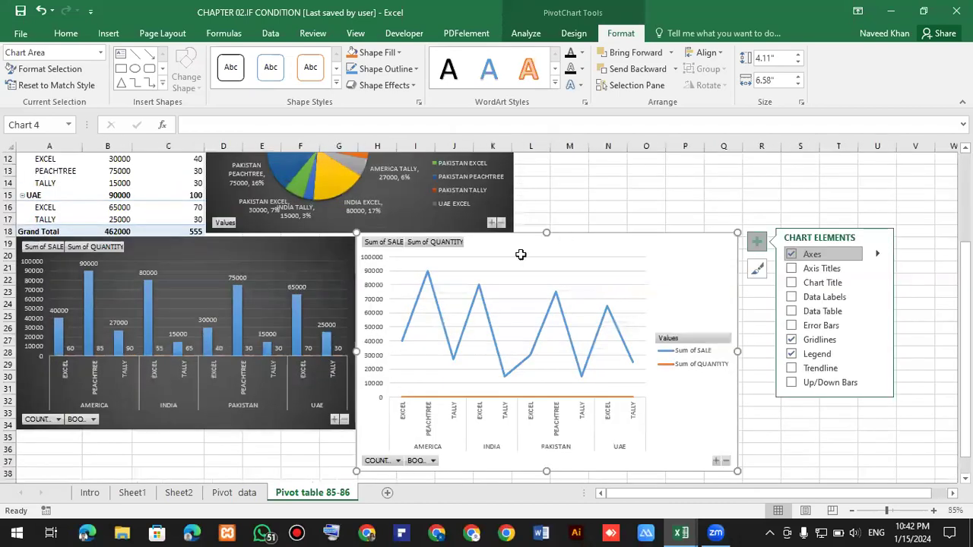
{"action": "scroll", "coordinate": [517, 278], "scroll_direction": "up", "scroll_amount": 4}
{"action": "left_click_drag", "start_coordinate": [515, 271], "coordinate": [733, 282]}
{"action": "key", "text": "Escape"}
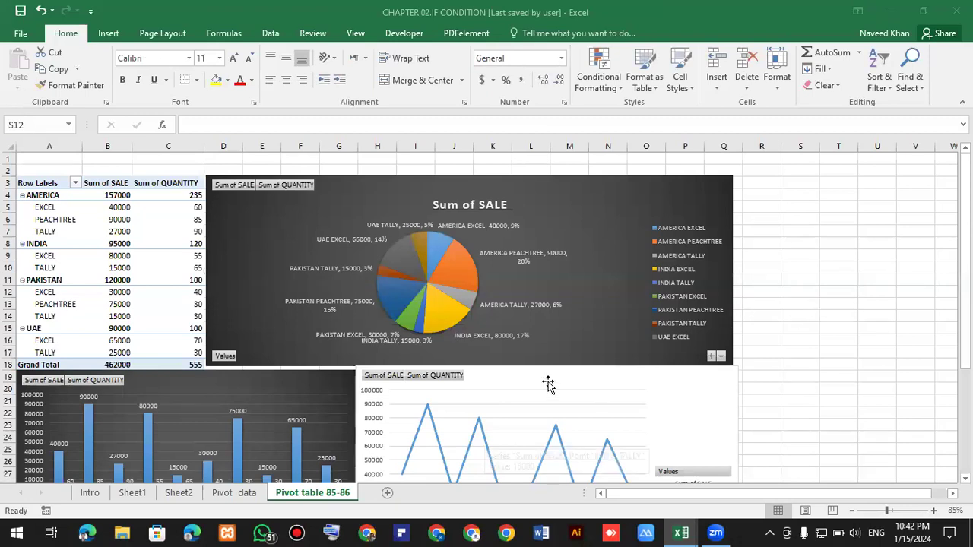
Apply a dark chart style to the line PivotChart.
{"action": "left_click", "coordinate": [524, 86]}
{"action": "scroll", "coordinate": [524, 87], "scroll_direction": "down", "scroll_amount": 1}
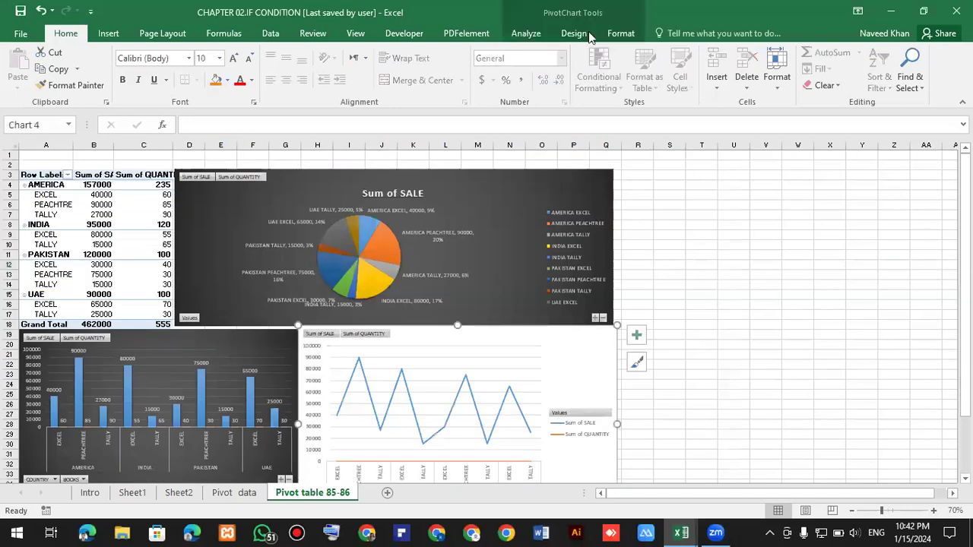
{"action": "left_click", "coordinate": [585, 35]}
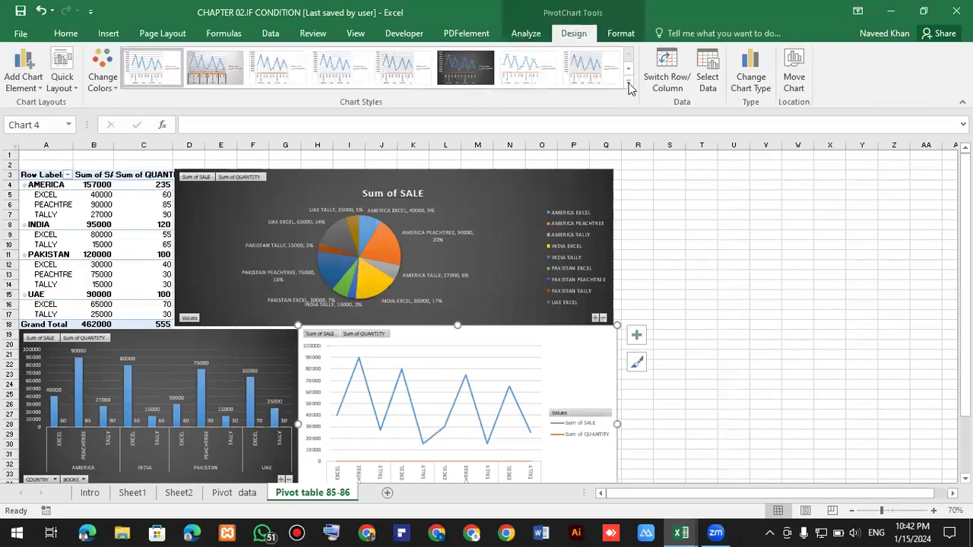
{"action": "left_click", "coordinate": [628, 87]}
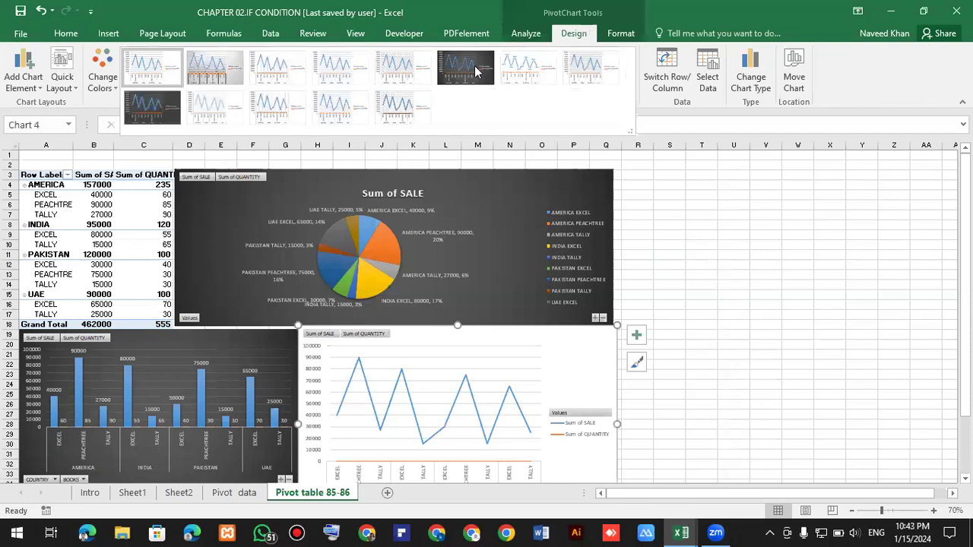
{"action": "left_click", "coordinate": [475, 71]}
{"action": "left_click", "coordinate": [765, 384]}
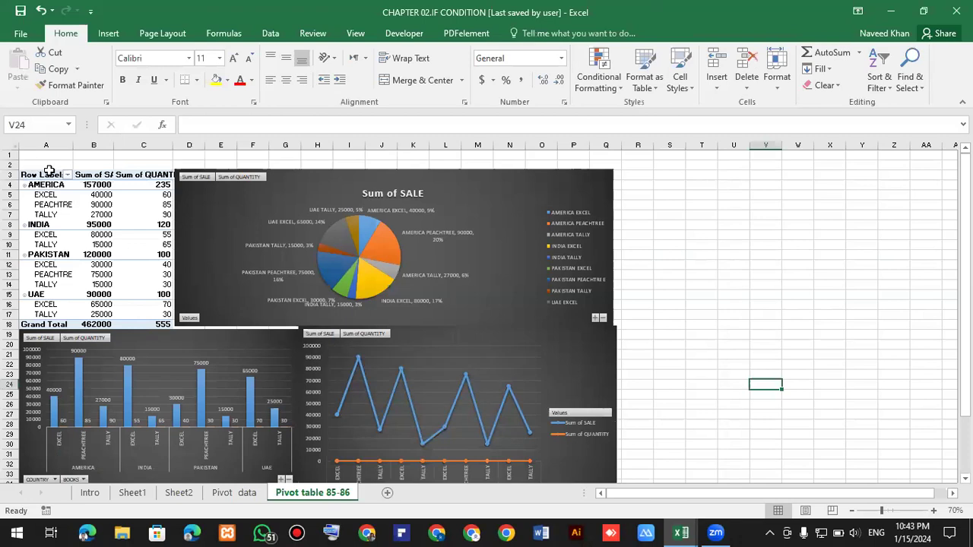
Fill the entire worksheet with black.
{"action": "key", "text": "ctrl+Home"}
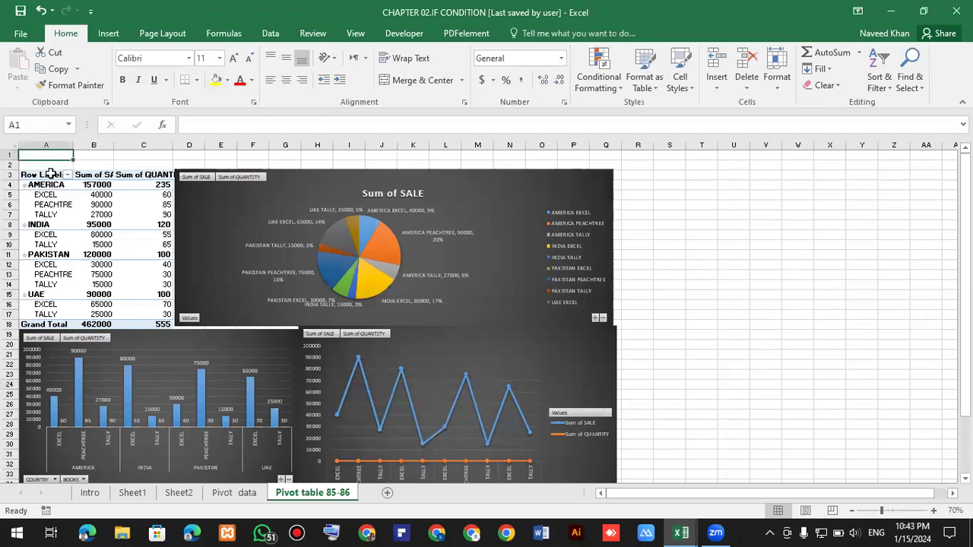
{"action": "left_click", "coordinate": [6, 145]}
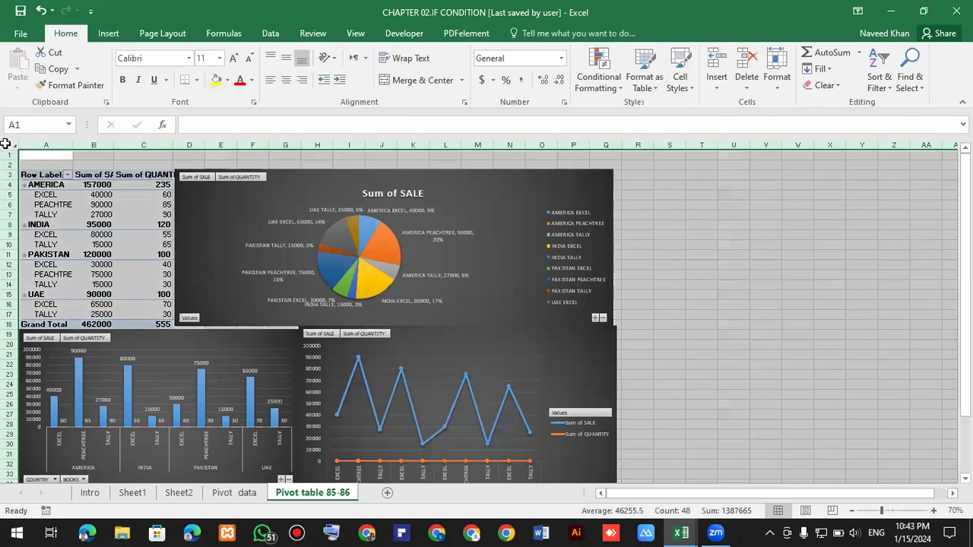
{"action": "scroll", "coordinate": [98, 149], "scroll_direction": "up", "scroll_amount": 6}
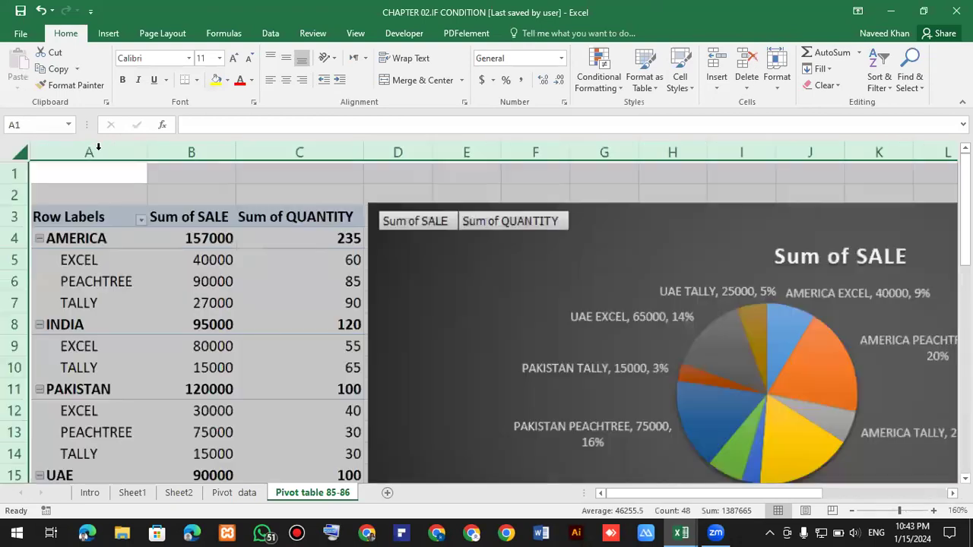
{"action": "scroll", "coordinate": [16, 154], "scroll_direction": "up", "scroll_amount": 1}
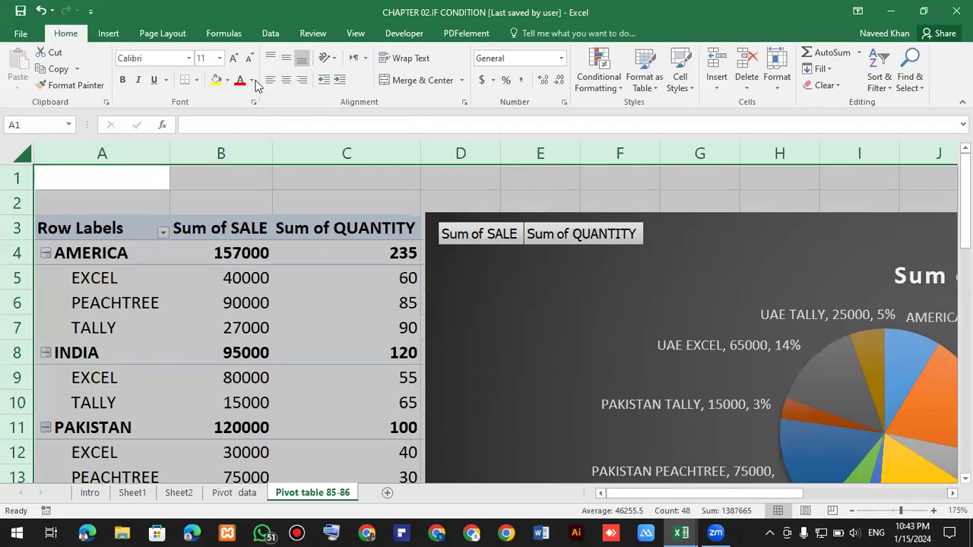
{"action": "left_click", "coordinate": [226, 80]}
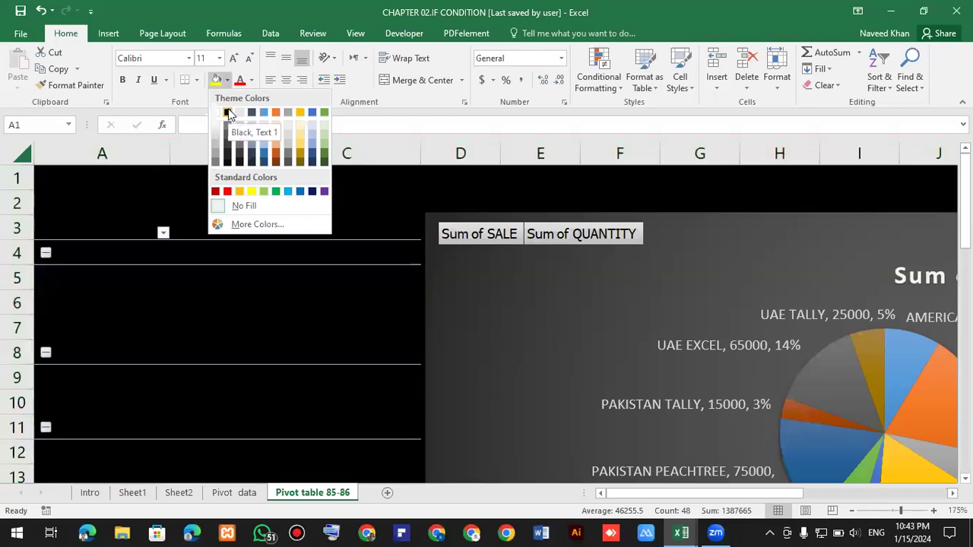
{"action": "left_click", "coordinate": [228, 113]}
Set the font colour of the PivotTable cells to white.
{"action": "left_click_drag", "start_coordinate": [70, 196], "coordinate": [268, 129]}
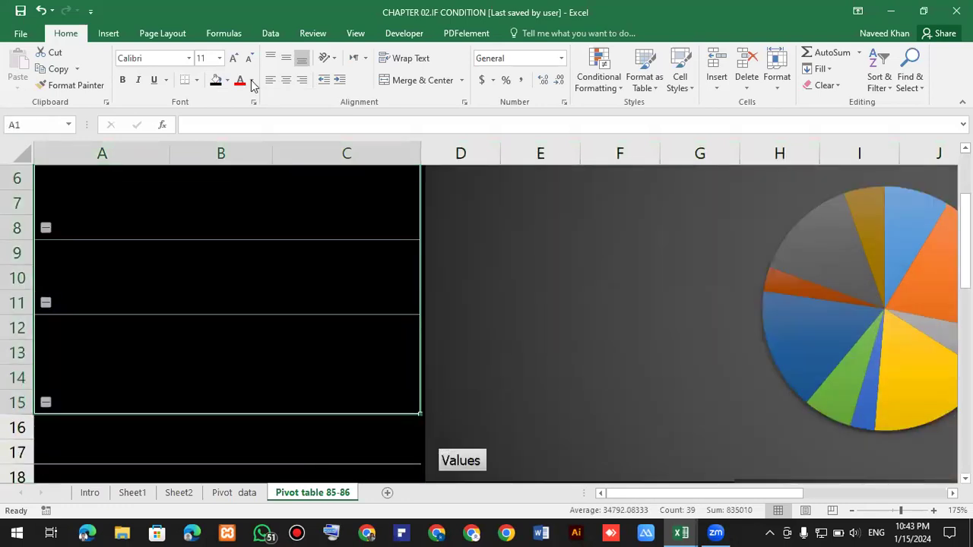
{"action": "left_click", "coordinate": [252, 79]}
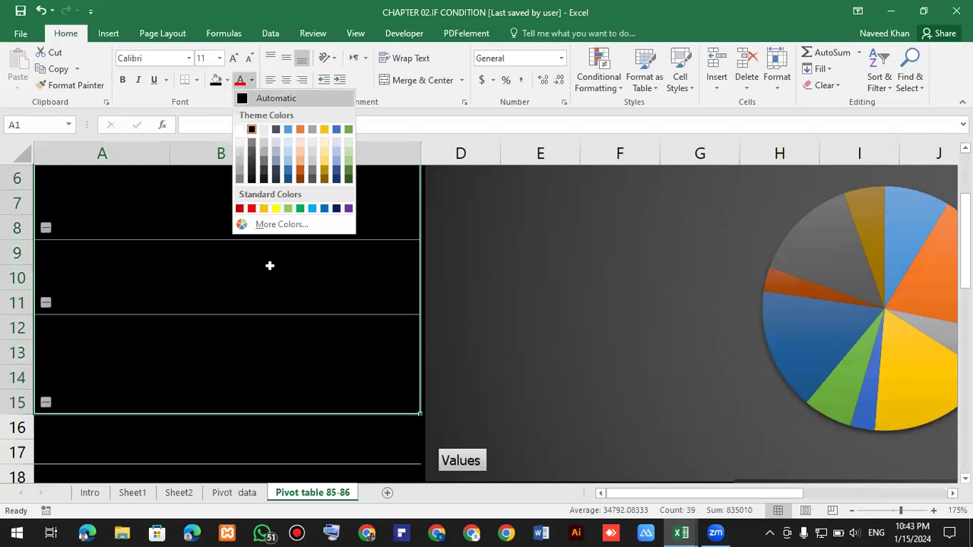
{"action": "scroll", "coordinate": [265, 299], "scroll_direction": "up", "scroll_amount": 2}
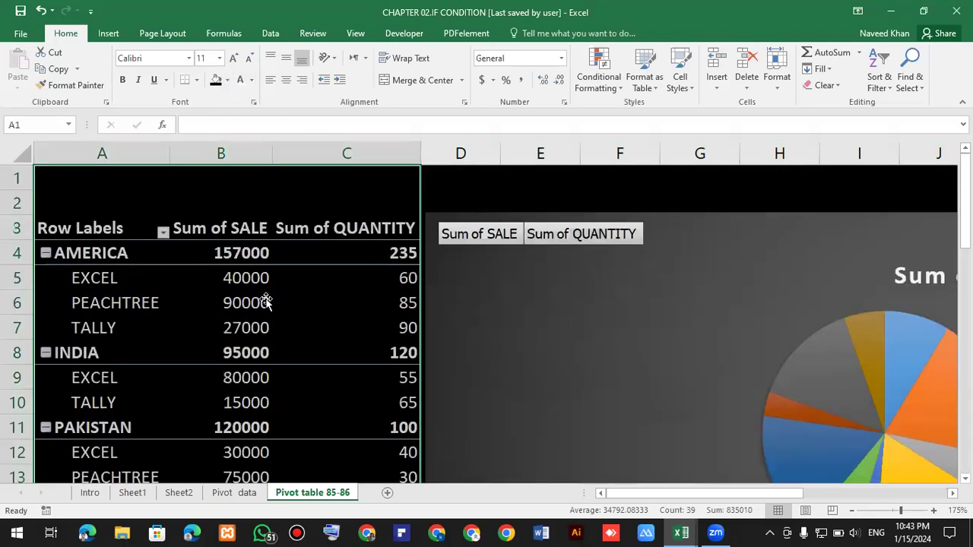
{"action": "scroll", "coordinate": [265, 299], "scroll_direction": "down", "scroll_amount": 2}
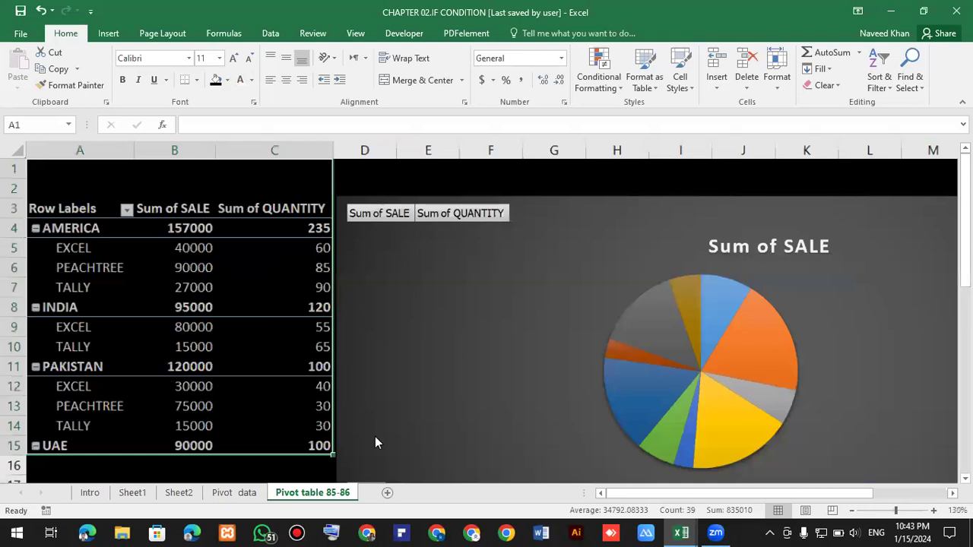
{"action": "scroll", "coordinate": [375, 436], "scroll_direction": "down", "scroll_amount": 4}
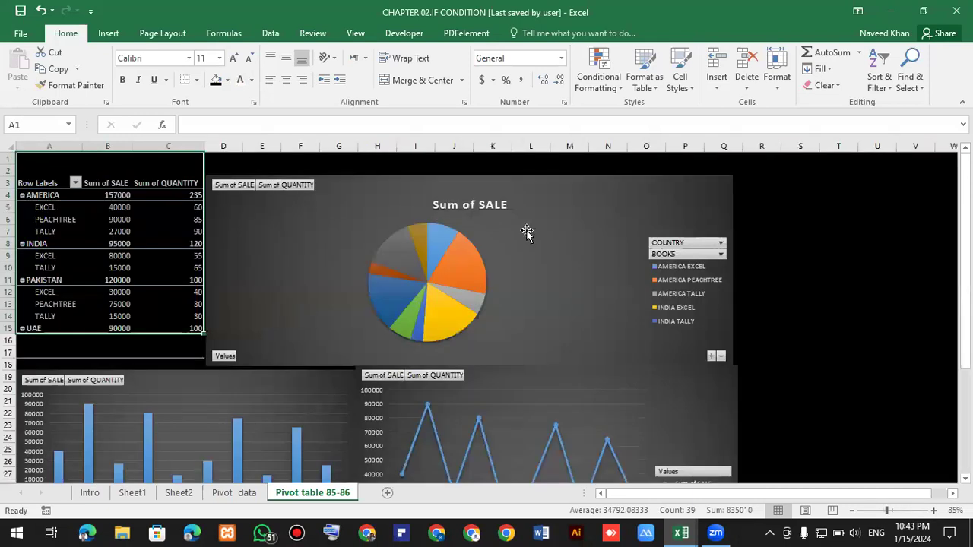
Show data labels on the pie PivotChart.
{"action": "left_click", "coordinate": [537, 310]}
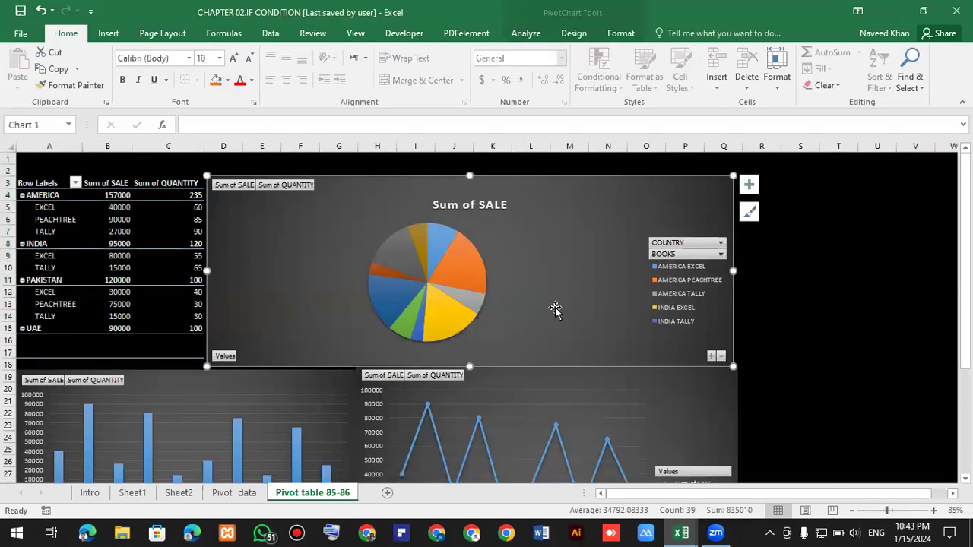
{"action": "left_click", "coordinate": [752, 184]}
{"action": "left_click", "coordinate": [787, 211]}
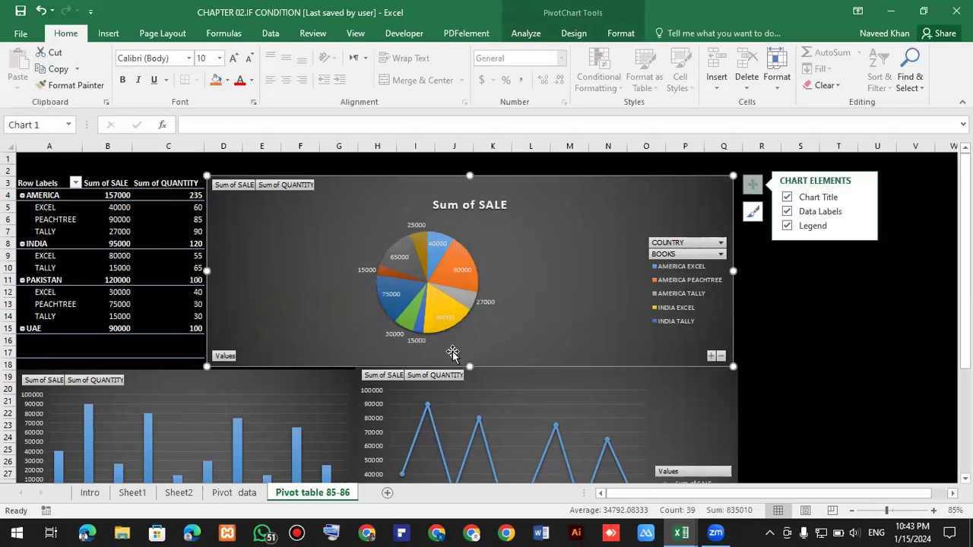
{"action": "key", "text": "Escape"}
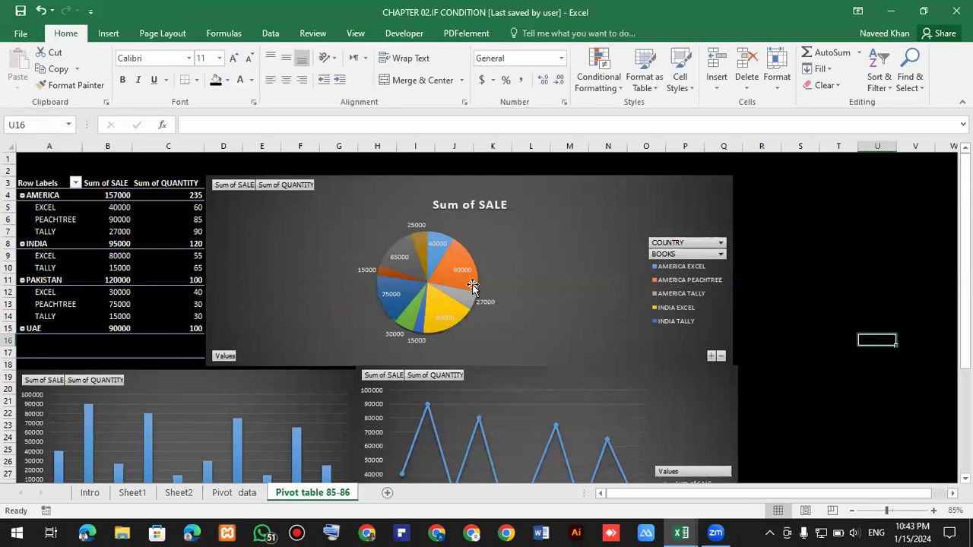
Shrink the pie PivotChart and move it into the lower area beside the column PivotChart.
{"action": "left_click", "coordinate": [612, 325]}
{"action": "scroll", "coordinate": [613, 326], "scroll_direction": "down", "scroll_amount": 1}
{"action": "left_click_drag", "start_coordinate": [502, 307], "coordinate": [480, 313]}
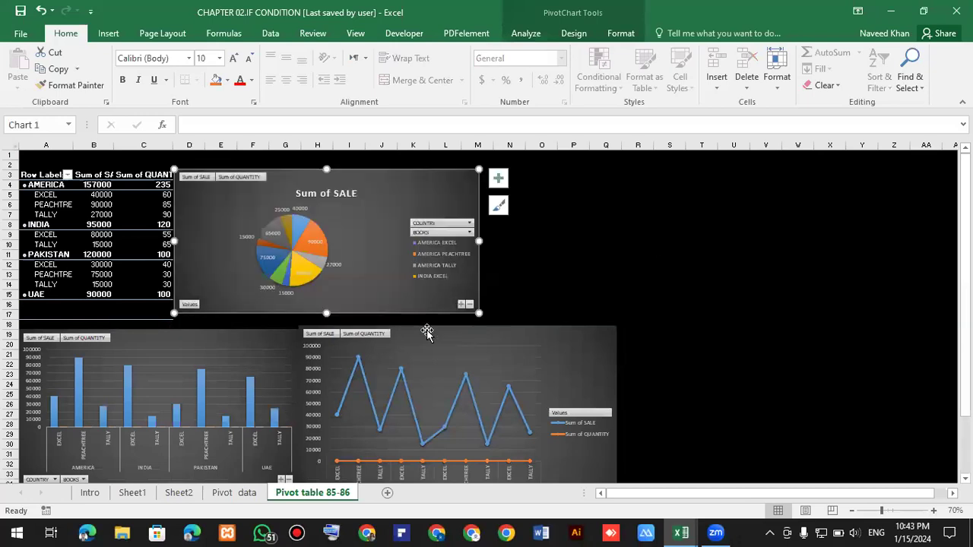
{"action": "key", "text": "Escape"}
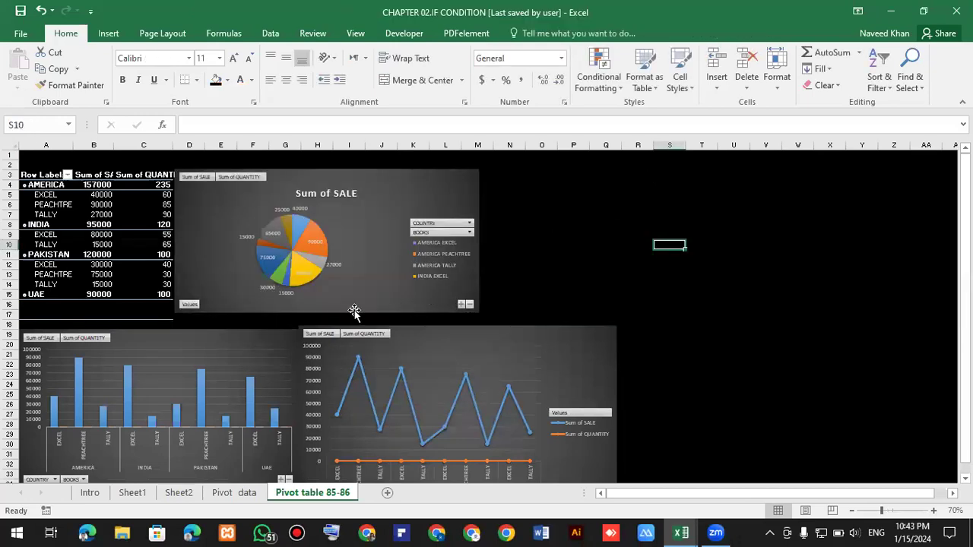
{"action": "left_click_drag", "start_coordinate": [360, 305], "coordinate": [483, 462]}
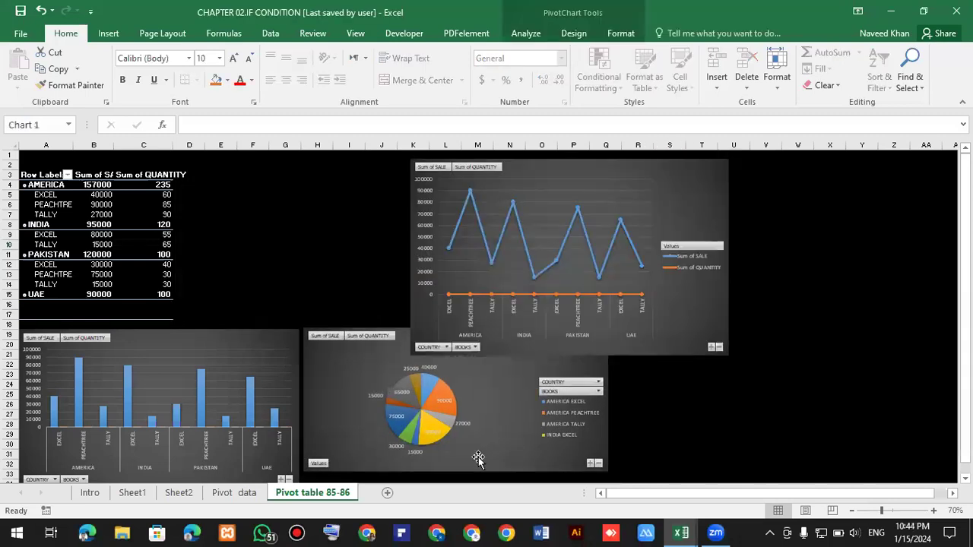
{"action": "scroll", "coordinate": [478, 456], "scroll_direction": "down", "scroll_amount": 2}
{"action": "left_click_drag", "start_coordinate": [602, 412], "coordinate": [749, 401]}
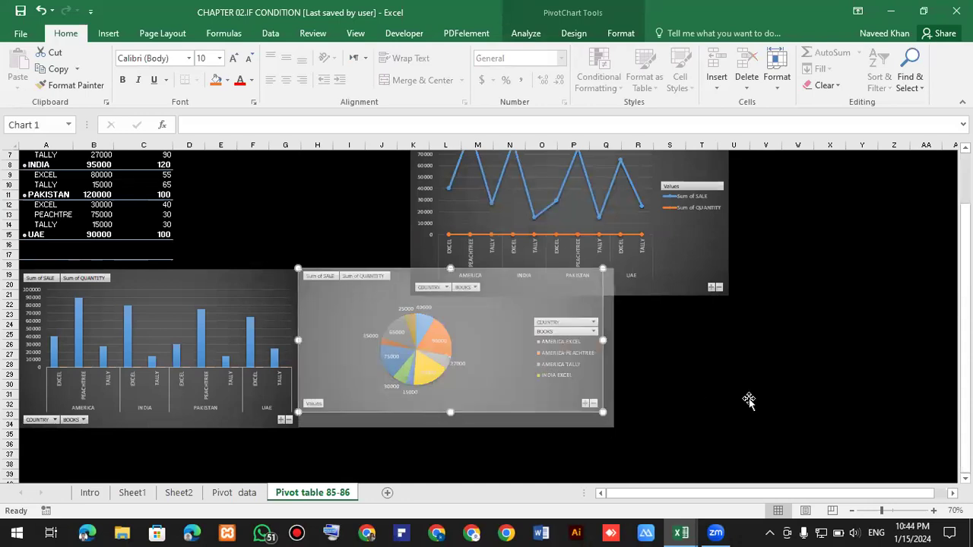
{"action": "left_click", "coordinate": [751, 403]}
Move the line PivotChart up beside the PivotTable and resize it to span the top of the sheet.
{"action": "scroll", "coordinate": [629, 182], "scroll_direction": "up", "scroll_amount": 2}
{"action": "left_click_drag", "start_coordinate": [641, 167], "coordinate": [407, 161]}
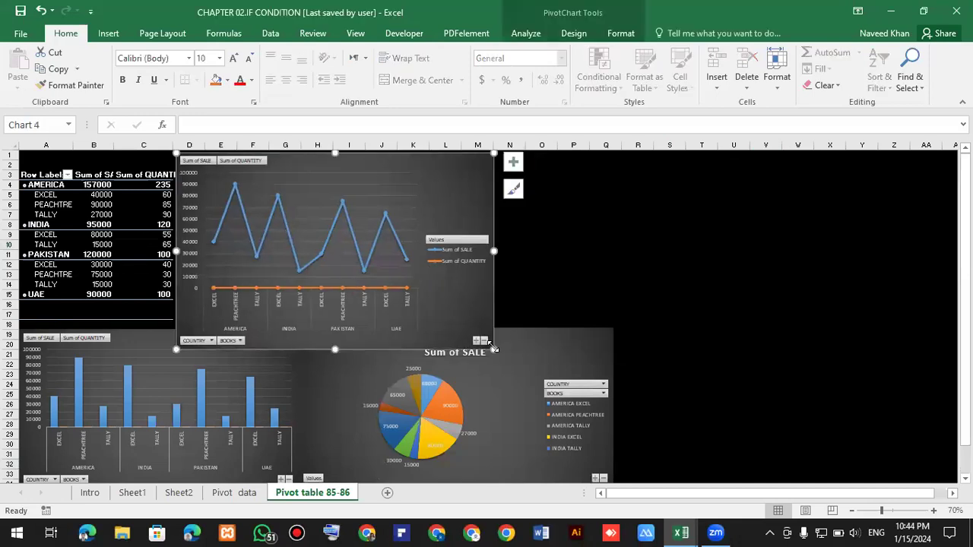
{"action": "left_click_drag", "start_coordinate": [493, 349], "coordinate": [447, 272]}
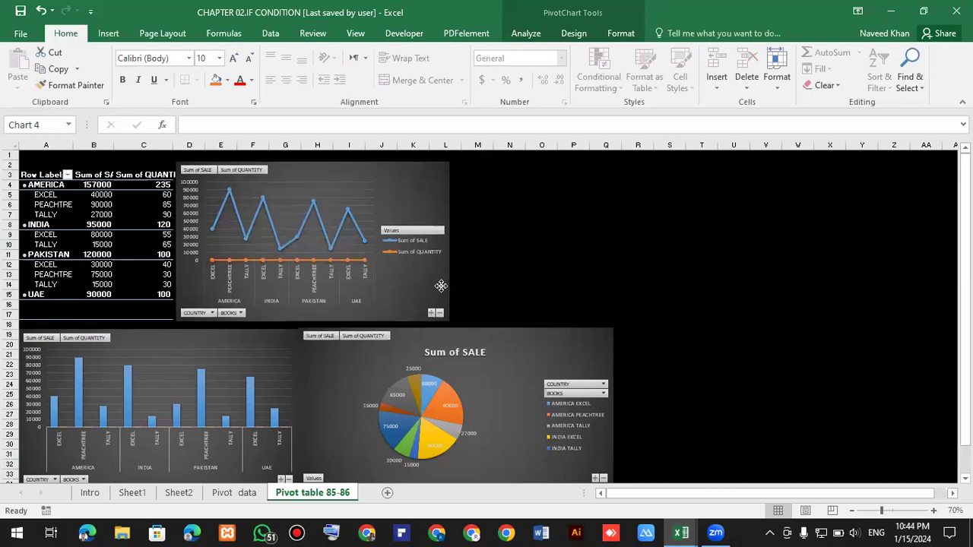
{"action": "left_click", "coordinate": [507, 266]}
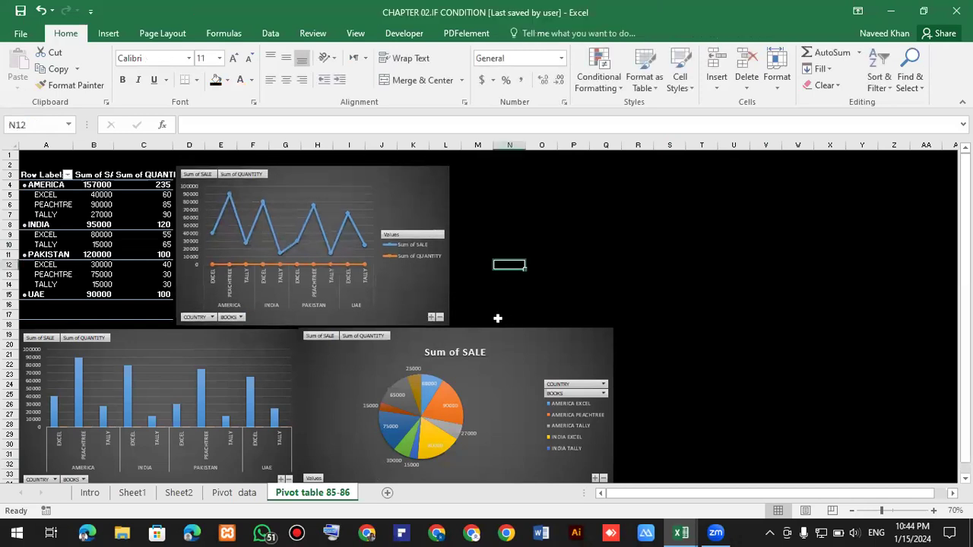
{"action": "left_click", "coordinate": [447, 243]}
{"action": "left_click_drag", "start_coordinate": [585, 253], "coordinate": [608, 257]}
{"action": "left_click", "coordinate": [677, 270]}
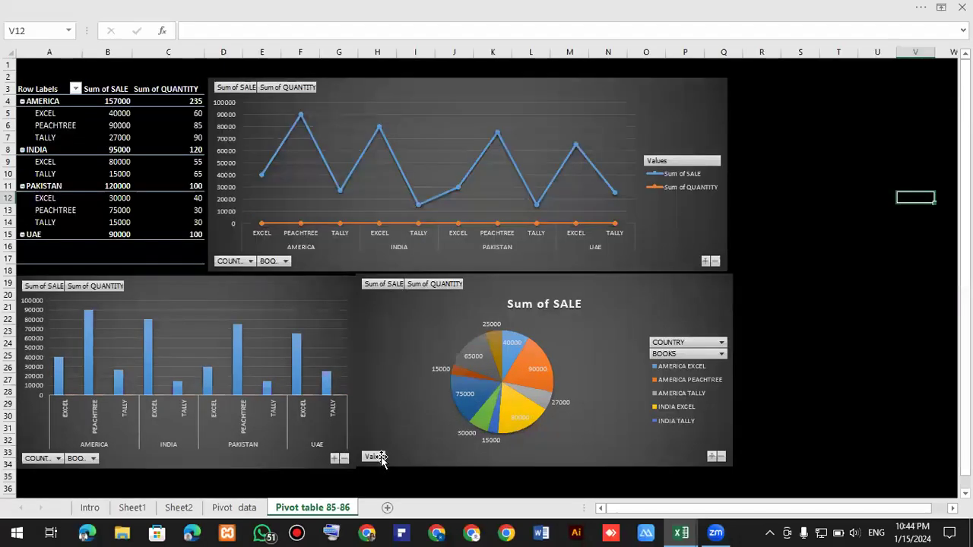
{"action": "scroll", "coordinate": [603, 513], "scroll_direction": "up", "scroll_amount": 1}
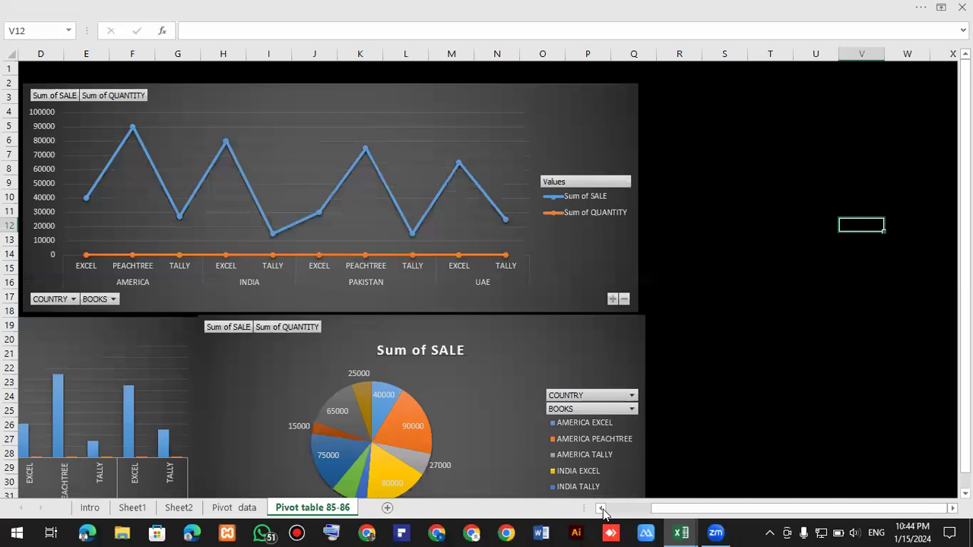
{"action": "scroll", "coordinate": [375, 393], "scroll_direction": "down", "scroll_amount": 1}
{"action": "scroll", "coordinate": [328, 370], "scroll_direction": "down", "scroll_amount": 1}
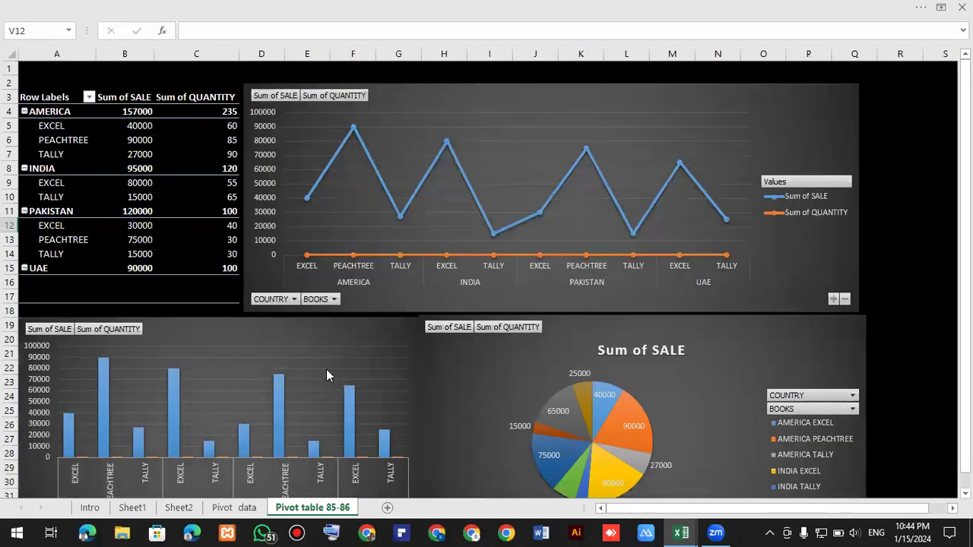
{"action": "scroll", "coordinate": [517, 475], "scroll_direction": "up", "scroll_amount": 1}
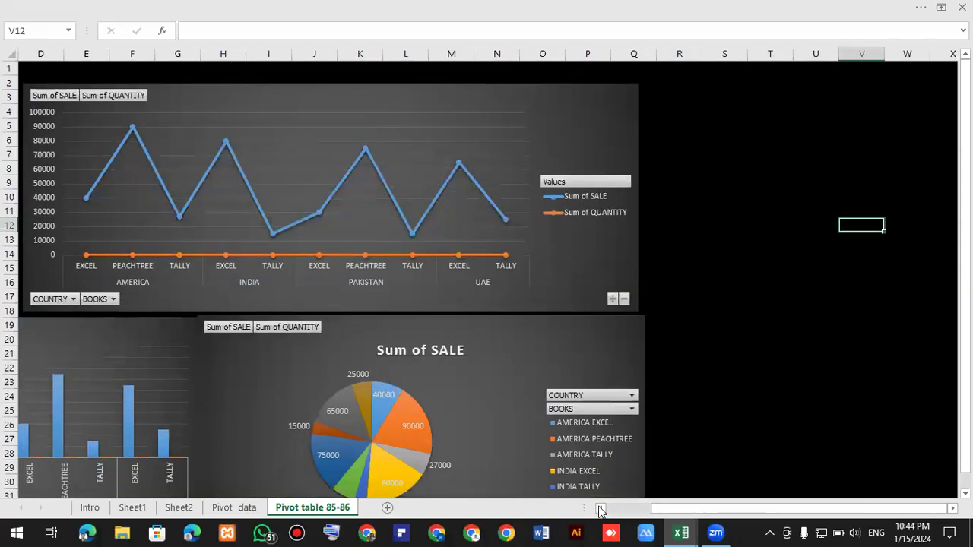
{"action": "left_click", "coordinate": [602, 508]}
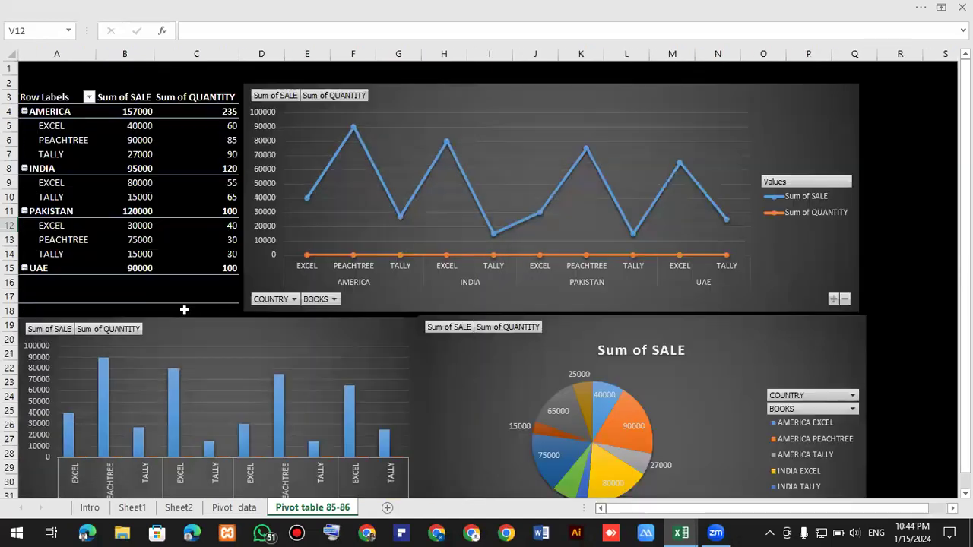
{"action": "mouse_move", "coordinate": [182, 301]}
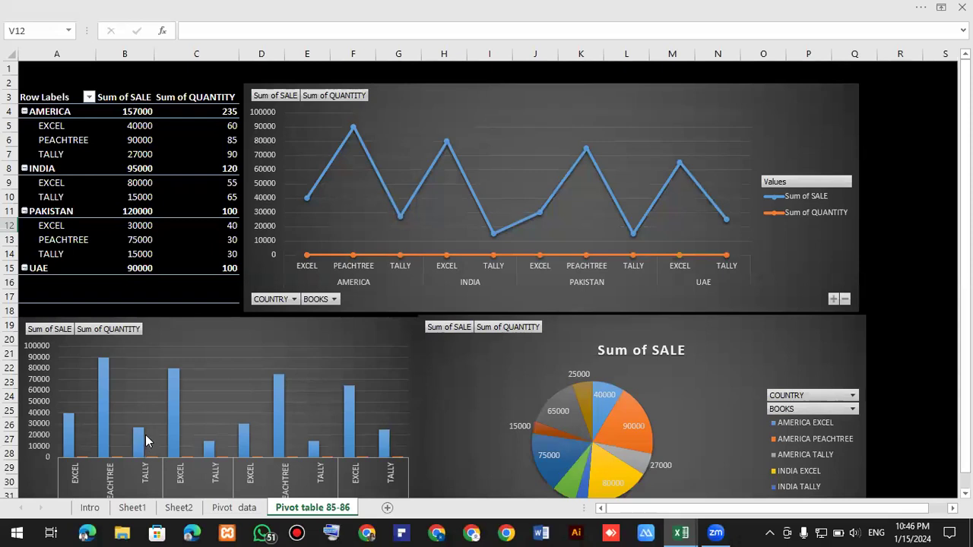
{"action": "mouse_move", "coordinate": [174, 459]}
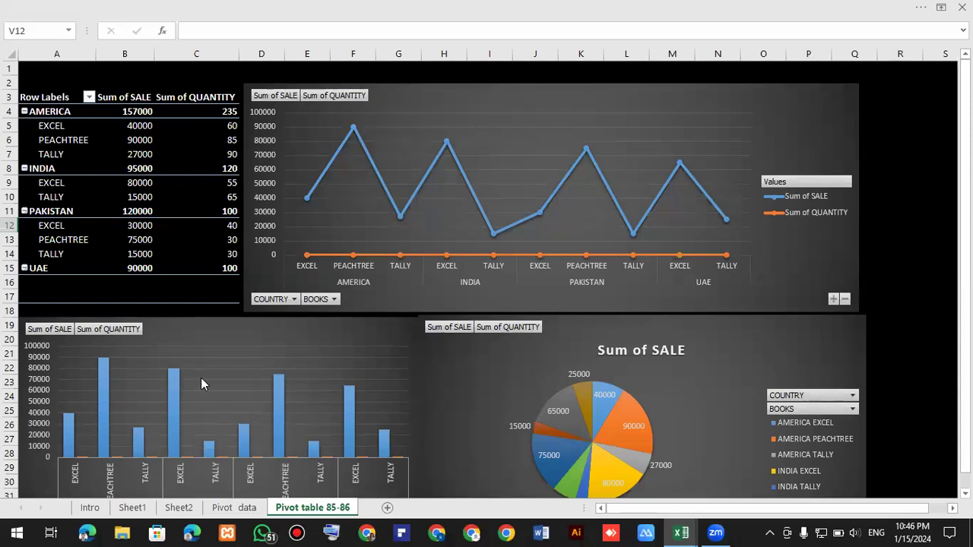